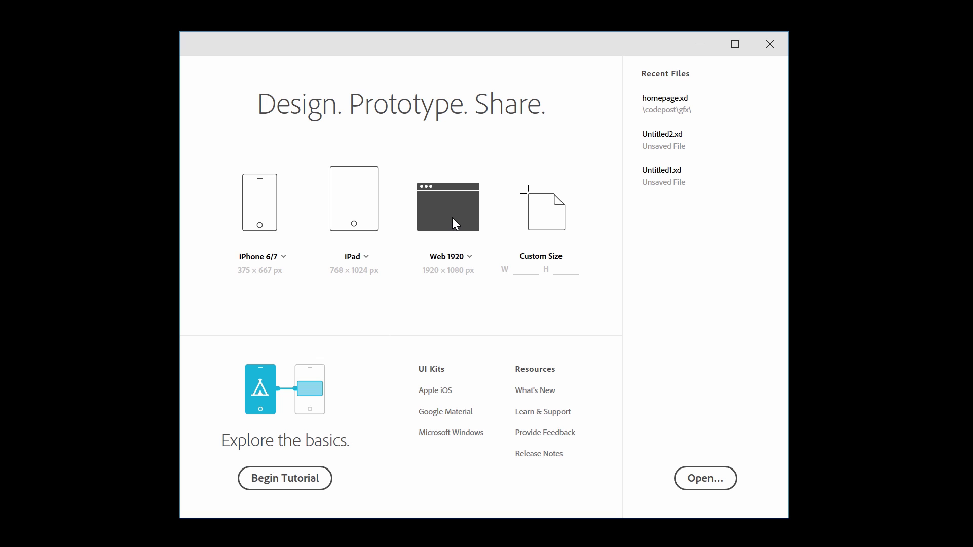
Create a new design with the Web 1920 artboard preset, 1920 × 1080 px
left_click(452, 219)
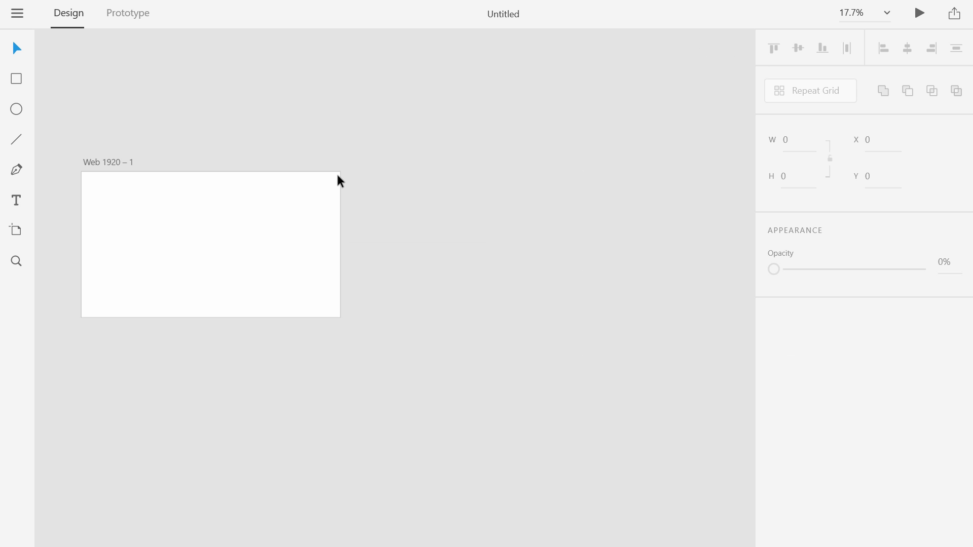
scroll(334, 197, "up", 3)
scroll(334, 197, "up", 2)
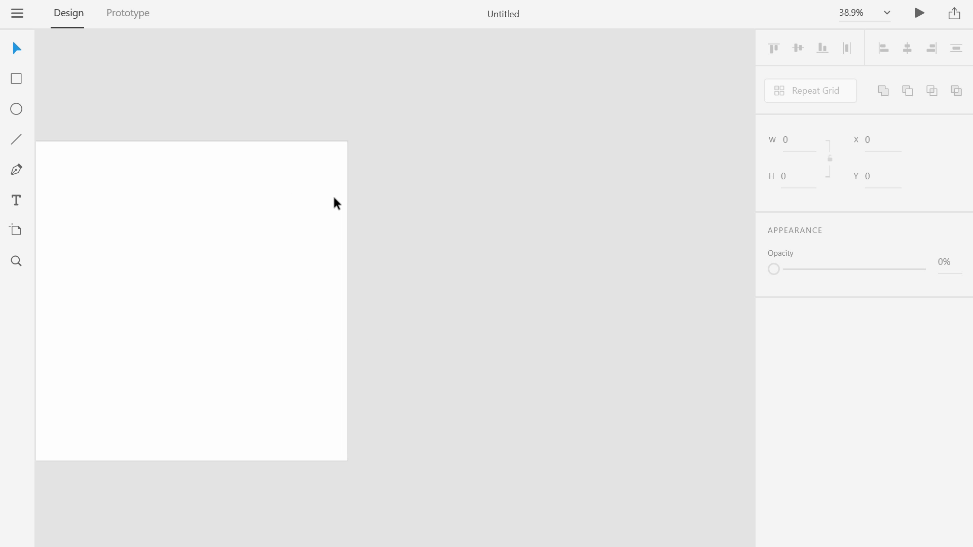
scroll(334, 198, "up", 2)
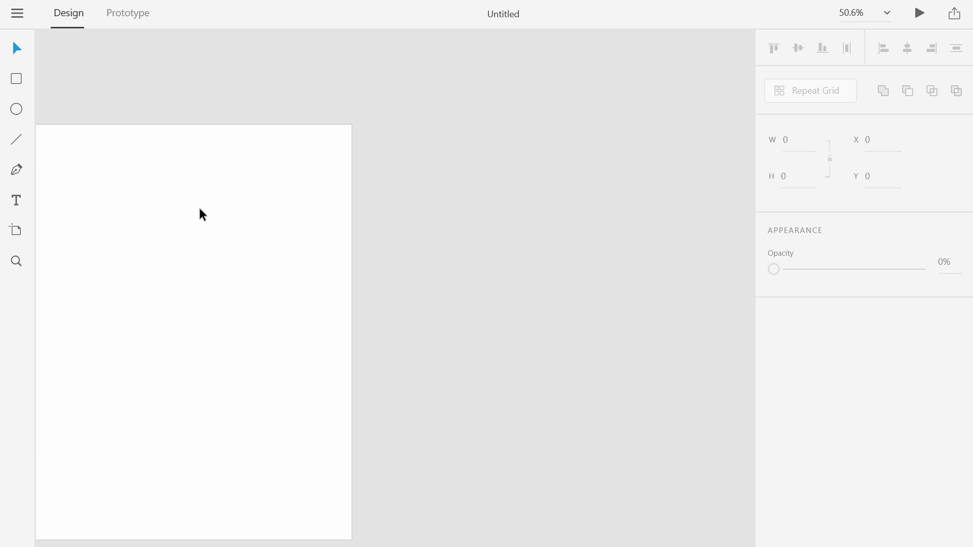
left_click_drag(199, 209, 592, 164)
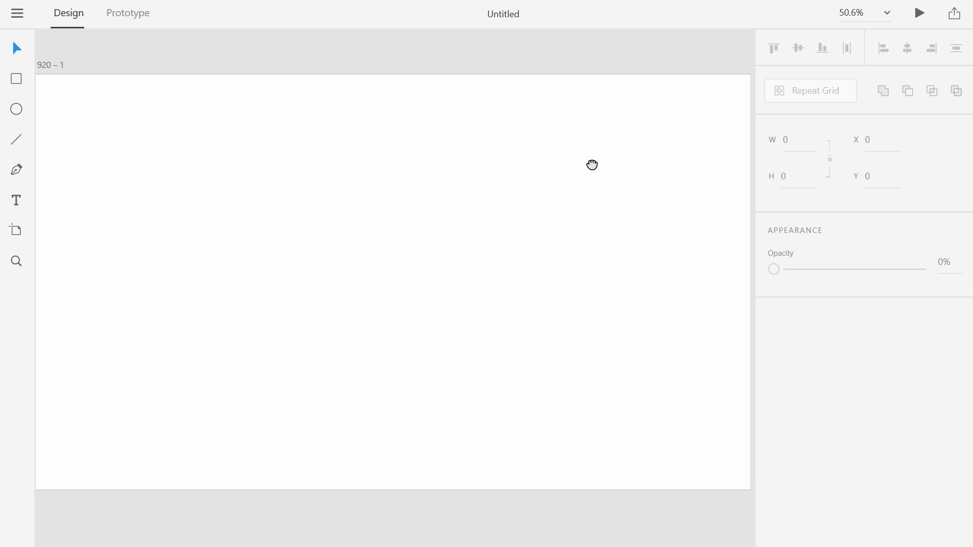
scroll(590, 164, "down", 2)
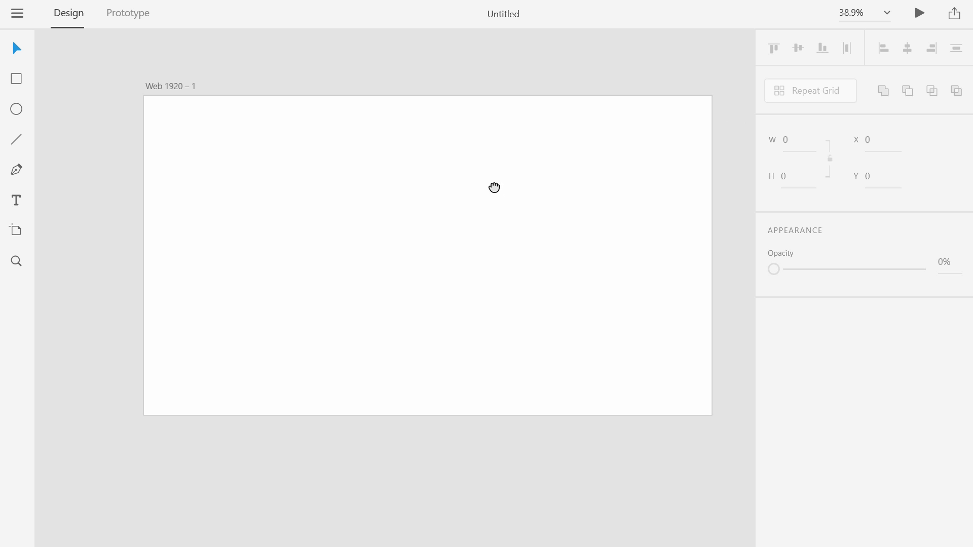
left_click_drag(494, 187, 458, 214)
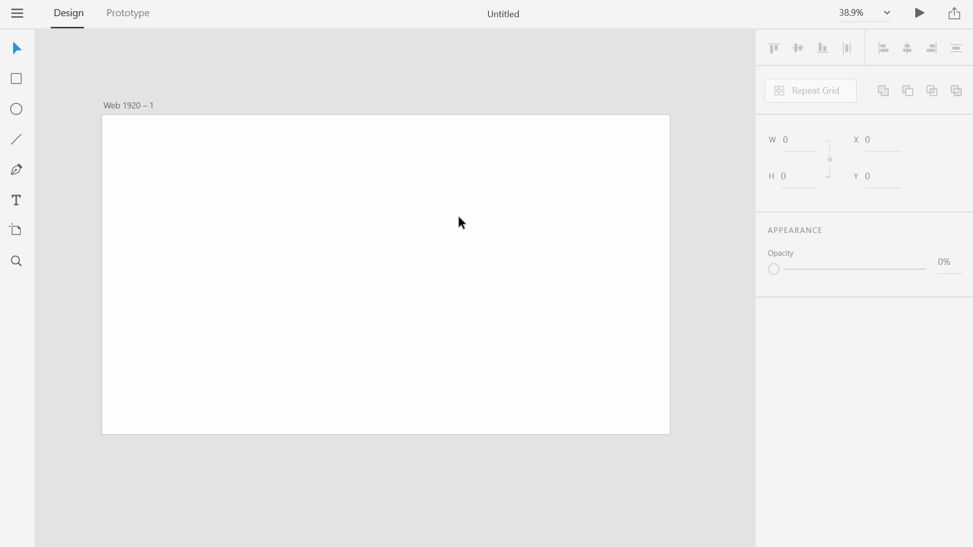
Resize the Web 1920 artboard to a width of 1923 and a height of 1369
left_click(128, 106)
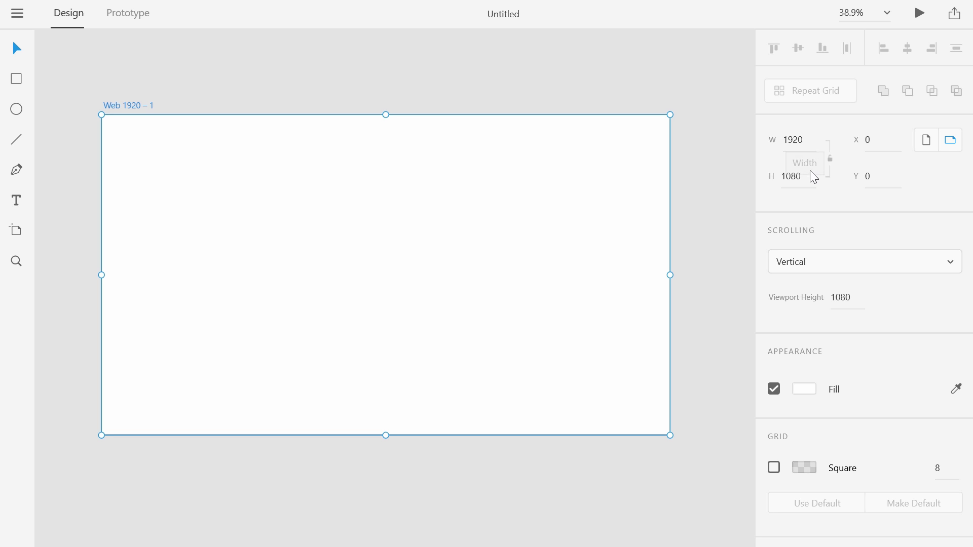
left_click_drag(805, 177, 764, 143)
key("Return")
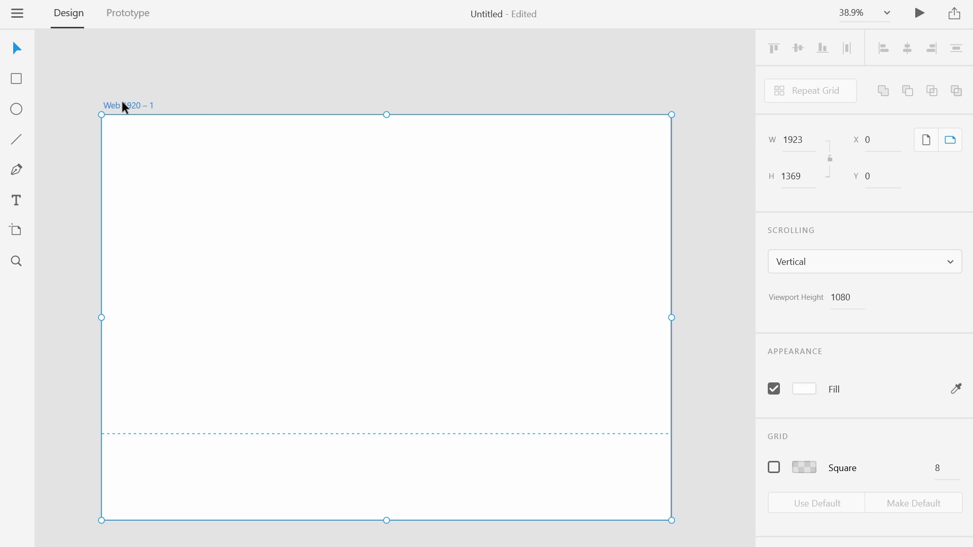
scroll(632, 168, "down", 3)
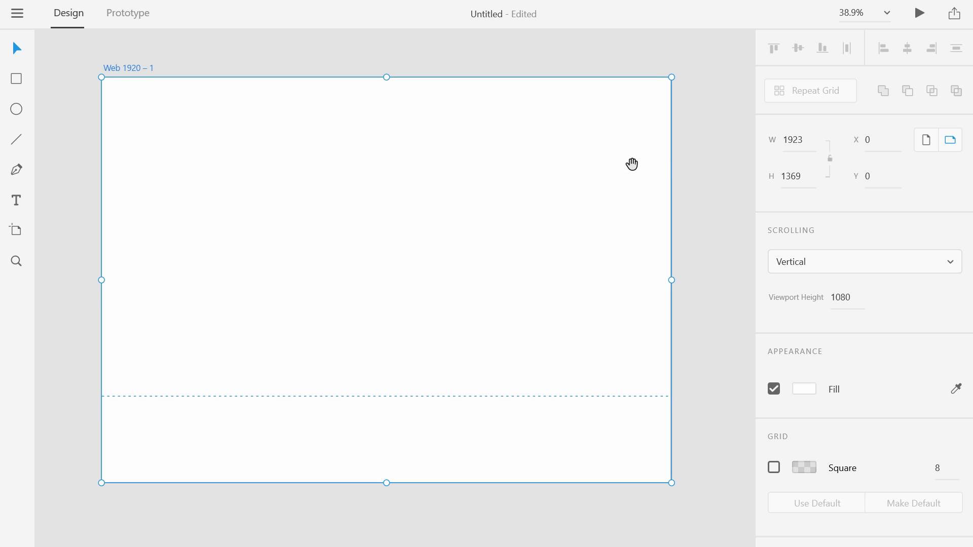
Widen the artboard in stages to a width of 2168
left_click_drag(808, 144, 816, 68)
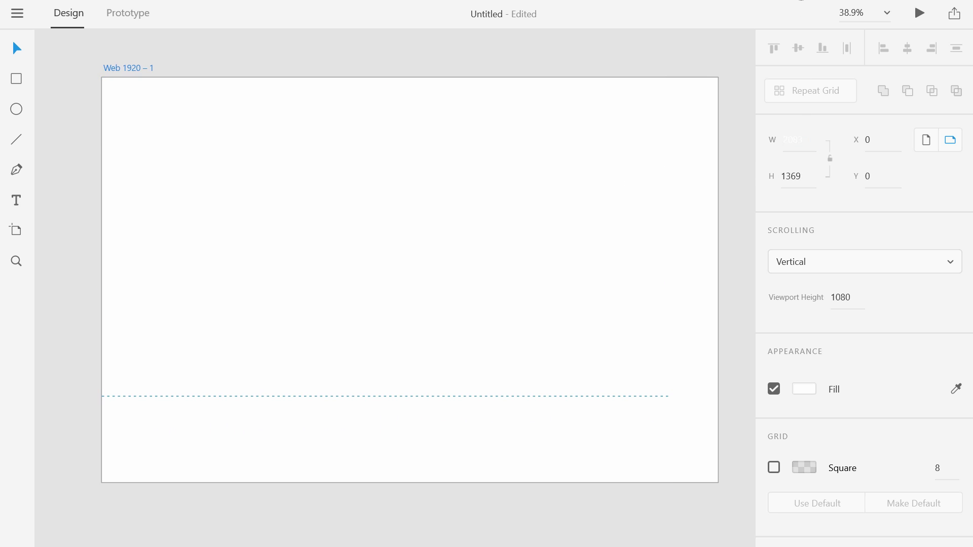
left_click_drag(534, 269, 519, 272)
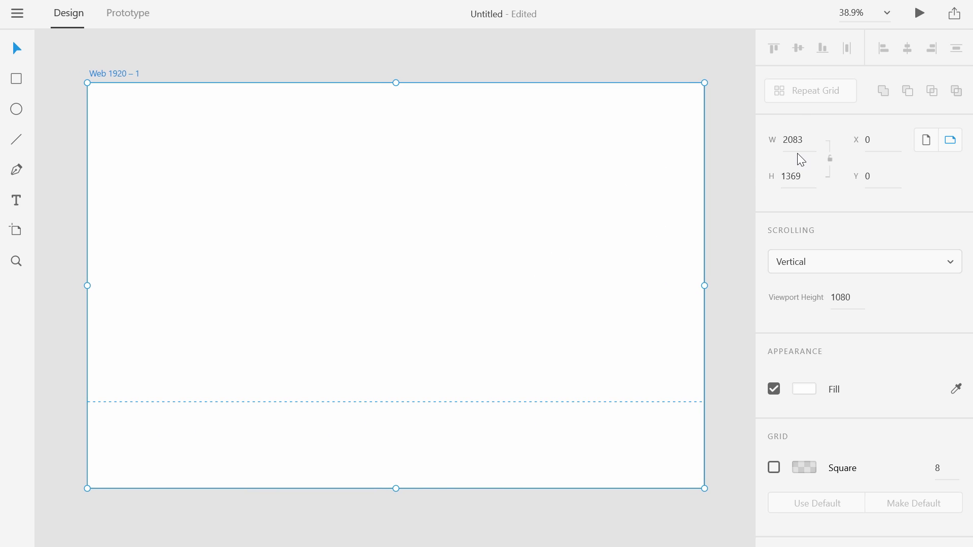
left_click_drag(798, 152, 796, 0)
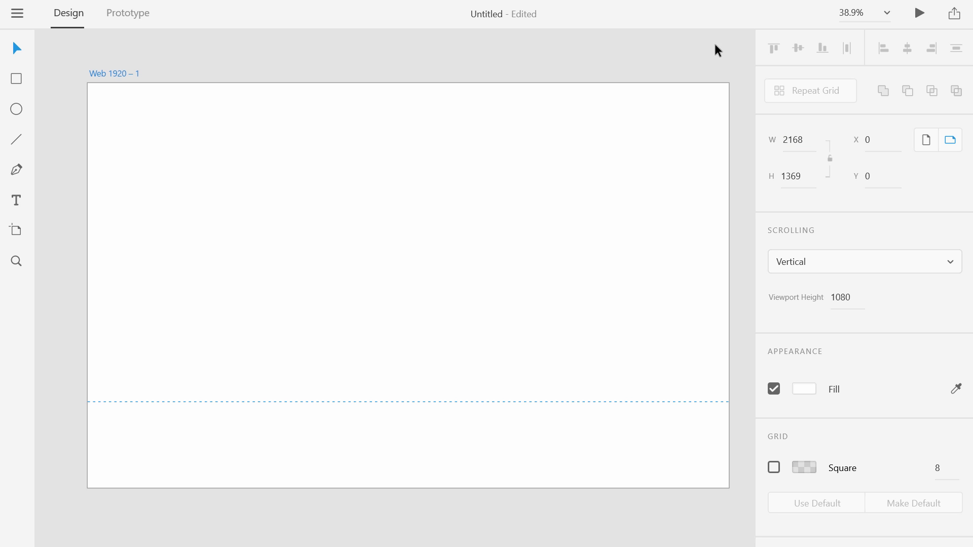
left_click_drag(603, 211, 598, 212)
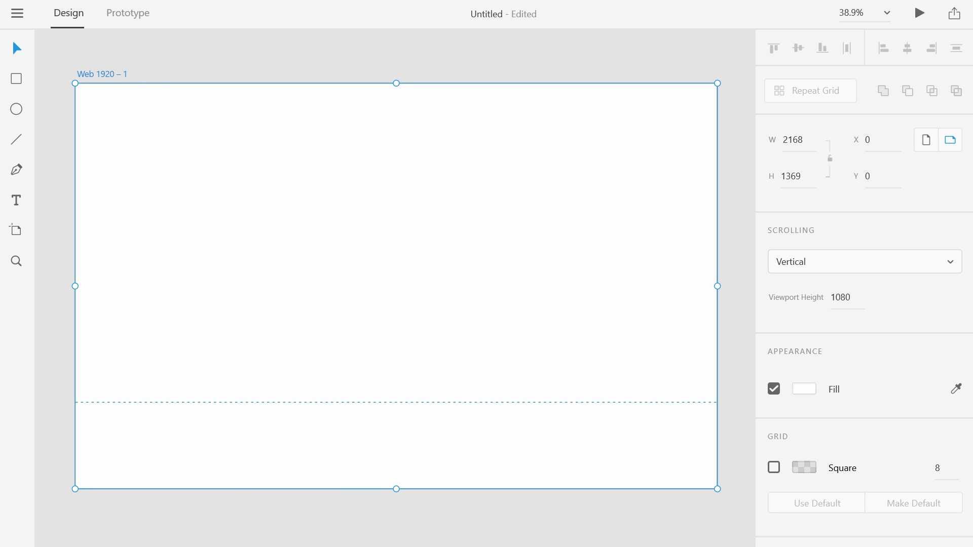
Shift the artboard to X -36, Y -2 and widen it to 2202
left_click(807, 141)
left_click(790, 177)
left_click(808, 145)
left_click_drag(624, 172, 594, 182)
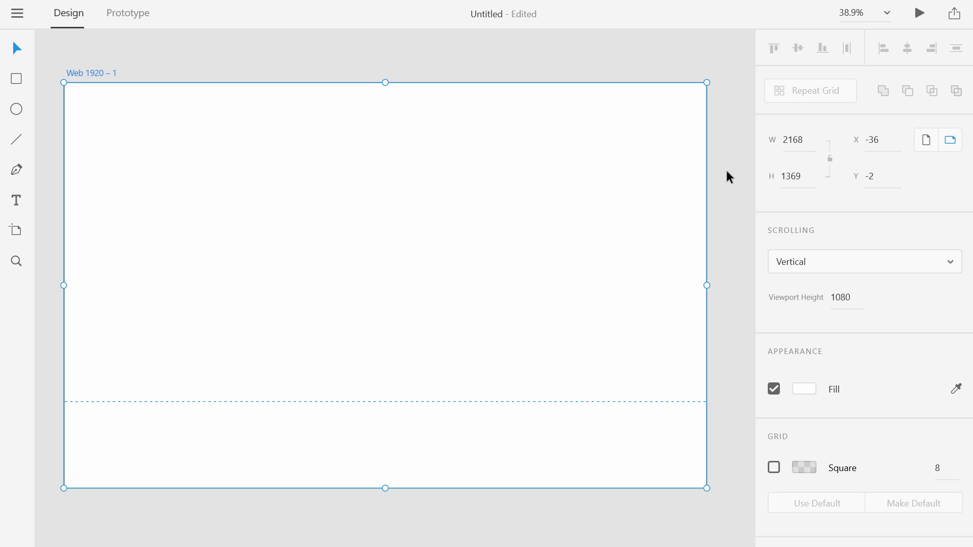
left_click_drag(806, 143, 807, 10)
left_click(686, 141)
left_click_drag(612, 187, 609, 187)
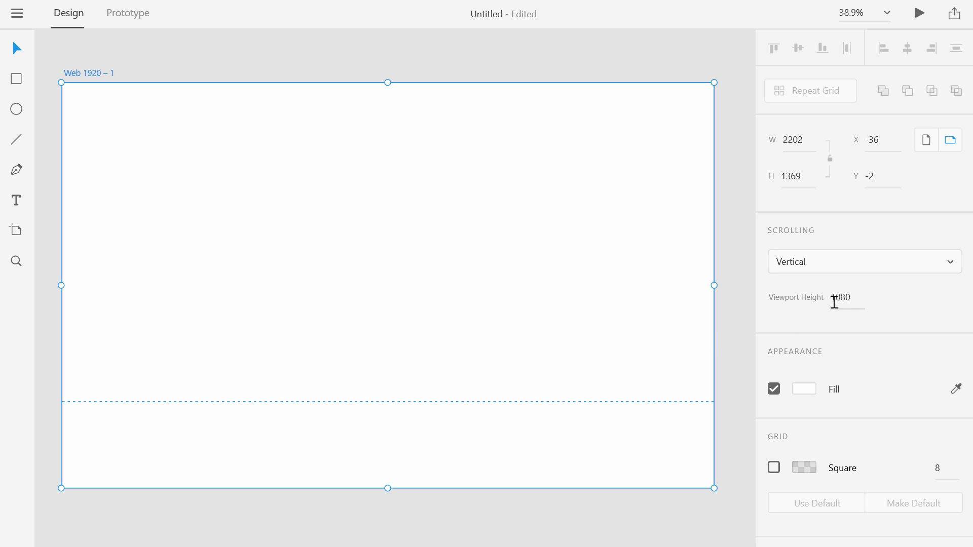
Set the artboard's viewport height to 1369, matching its full height
left_click(812, 177)
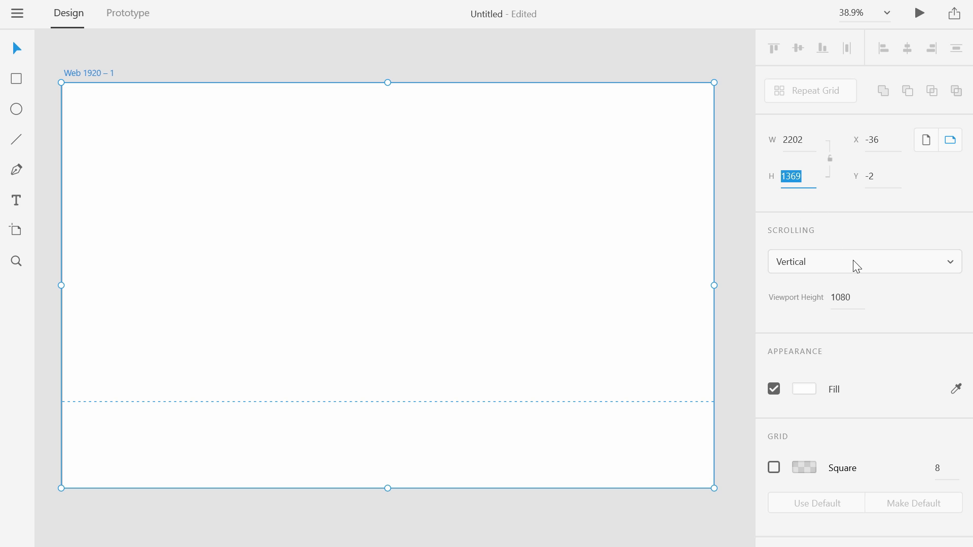
left_click(864, 303)
type("1369")
key("Return")
left_click(392, 64)
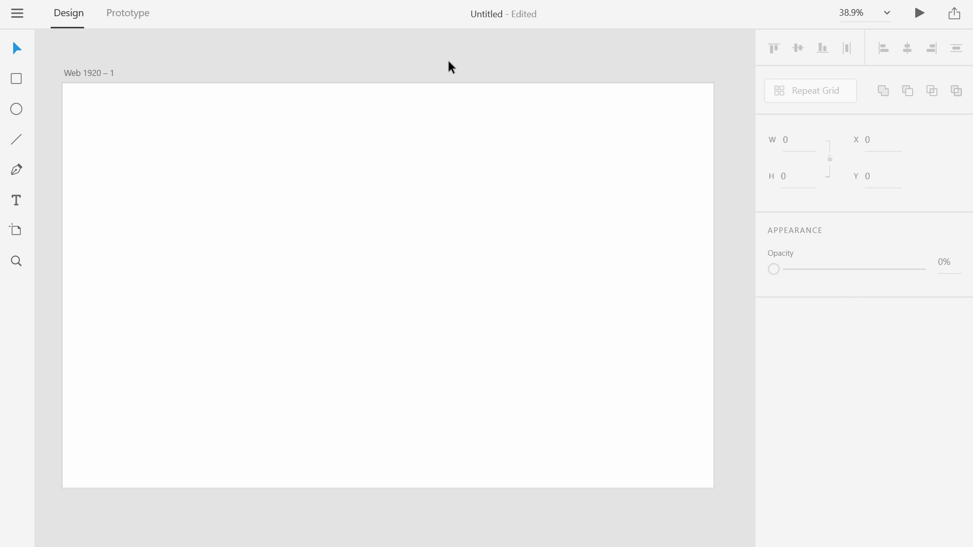
Change the artboard's fill to the dark blue-grey #2A3136
left_click(99, 74)
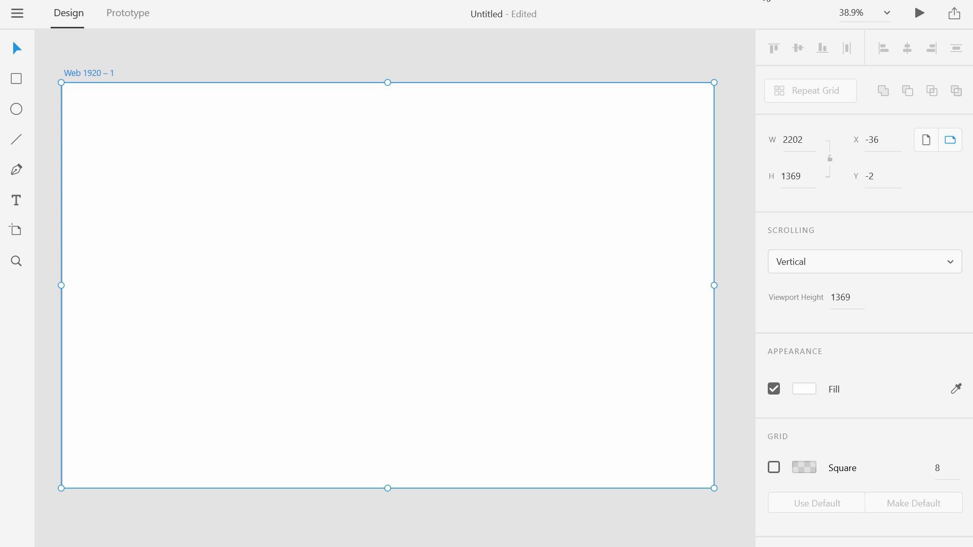
left_click(804, 387)
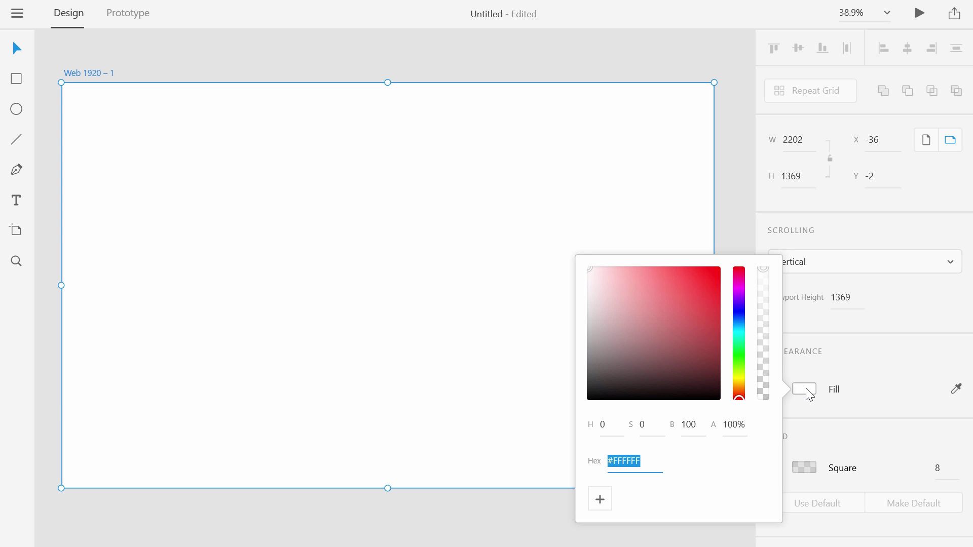
left_click_drag(737, 344, 741, 324)
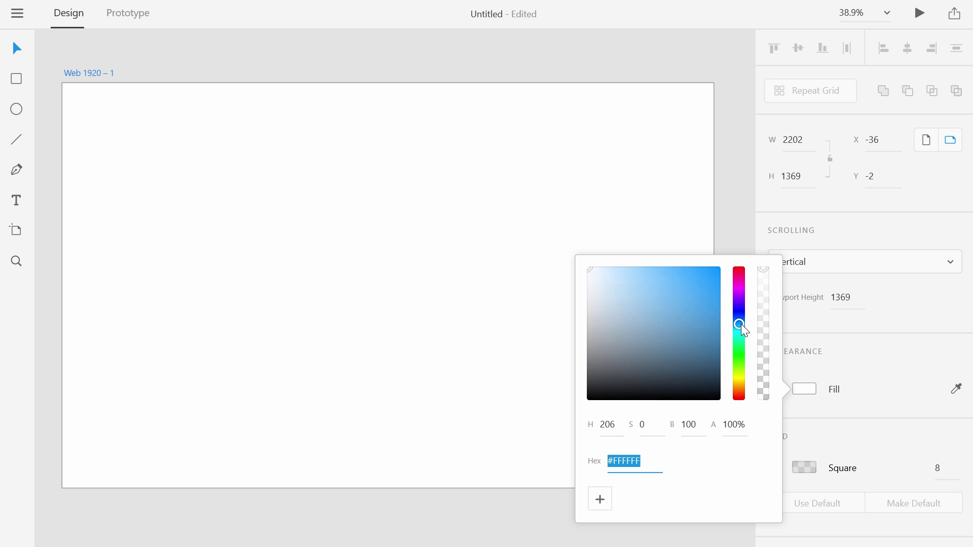
mouse_move(617, 378)
left_mouse_down()
mouse_move(603, 378)
mouse_move(610, 371)
mouse_move(602, 367)
mouse_move(608, 371)
left_mouse_up()
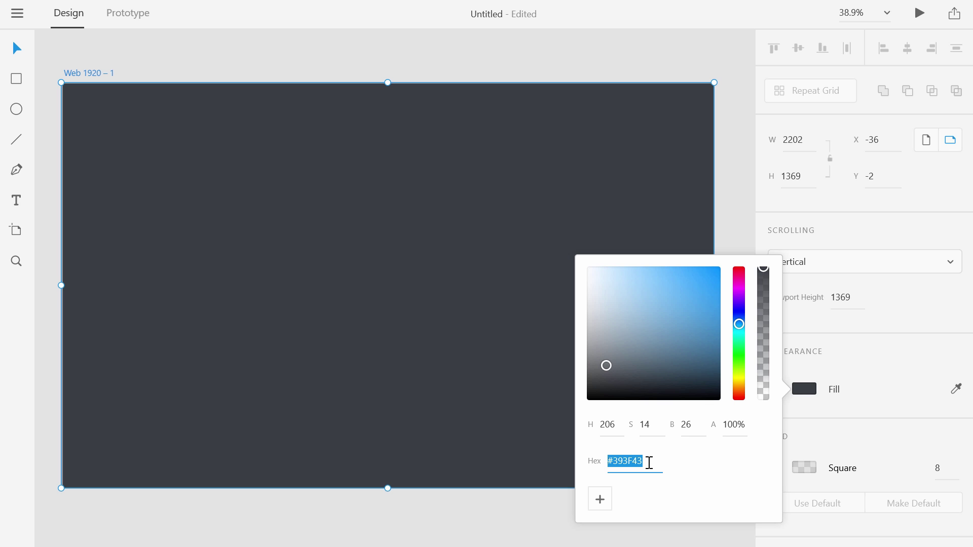
type("2a3136")
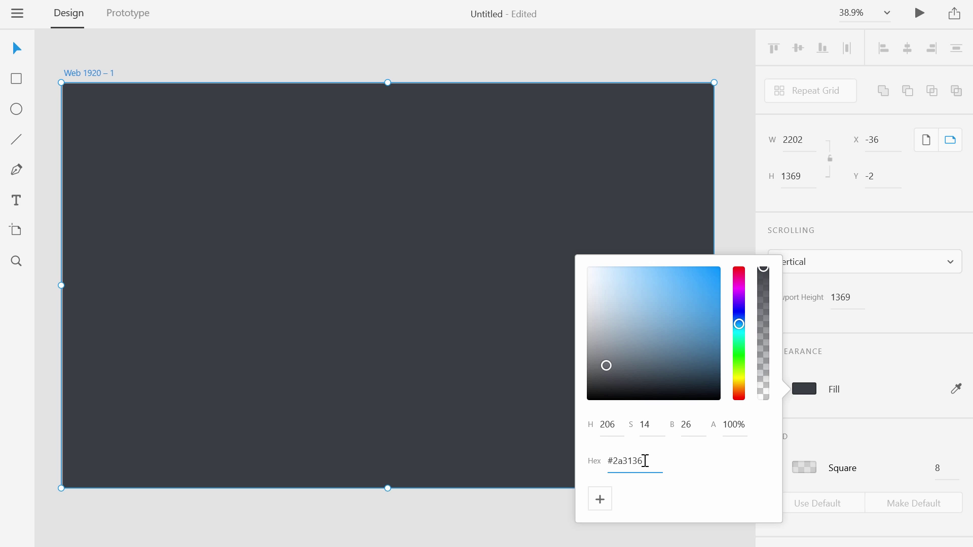
key("Return")
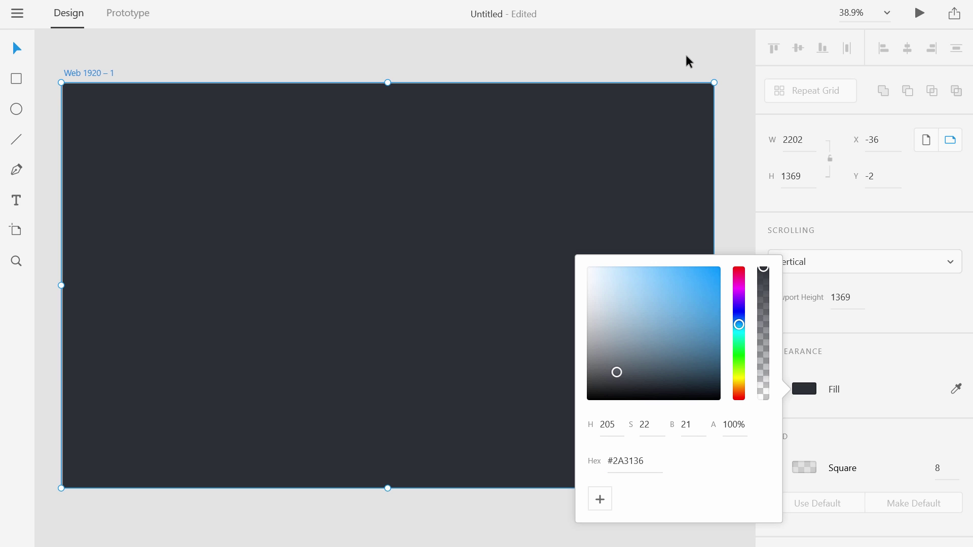
left_click(685, 53)
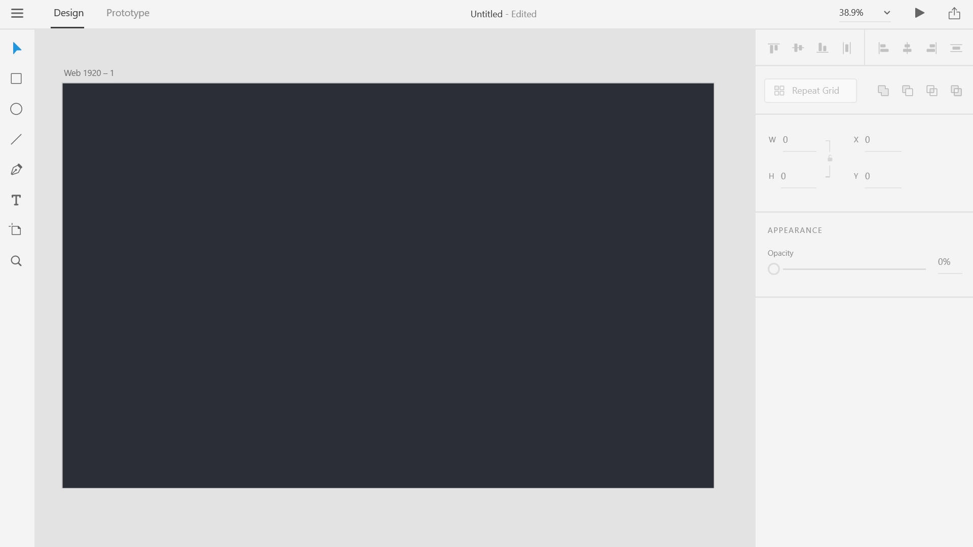
Import logo.svg from the M3_02_Begin exercise folder onto the artboard
left_click(216, 122)
left_click(19, 14)
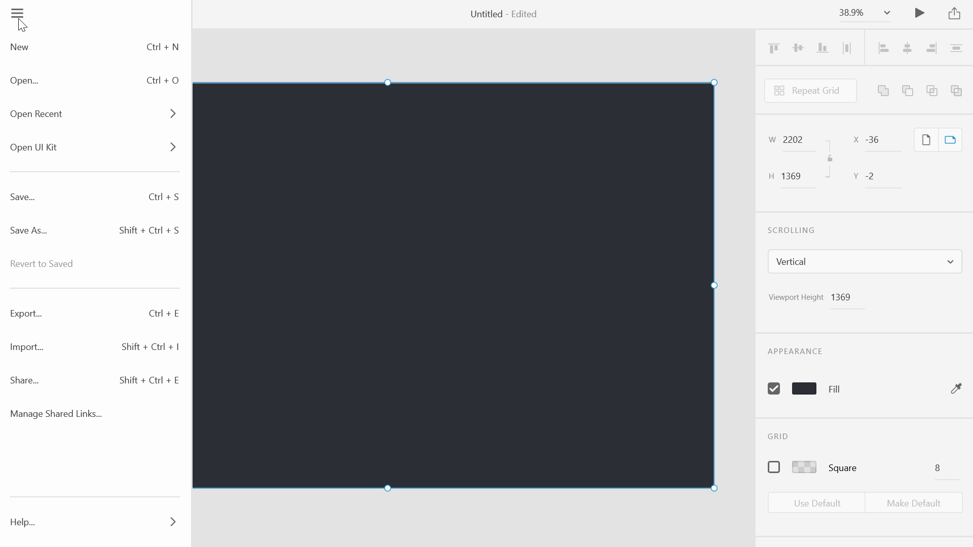
left_click(100, 343)
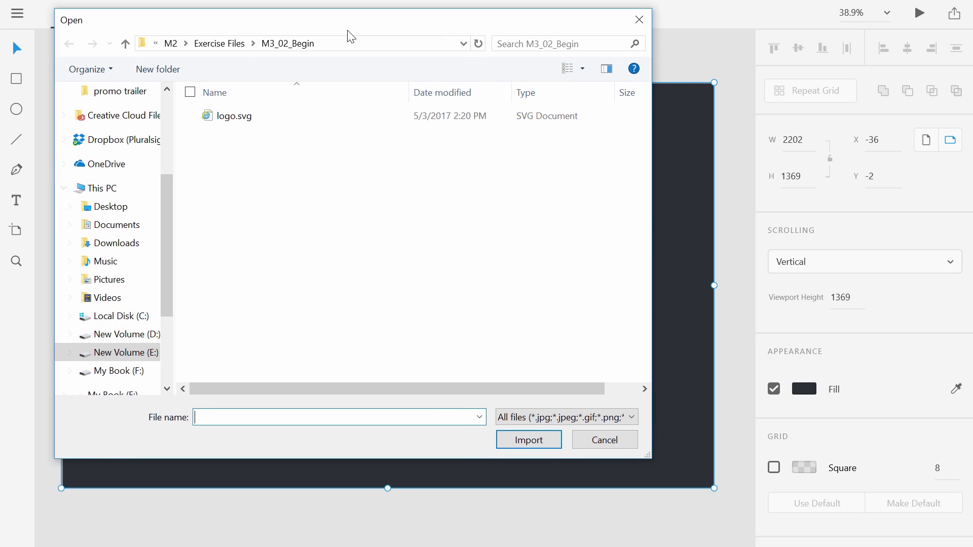
double_click(260, 134)
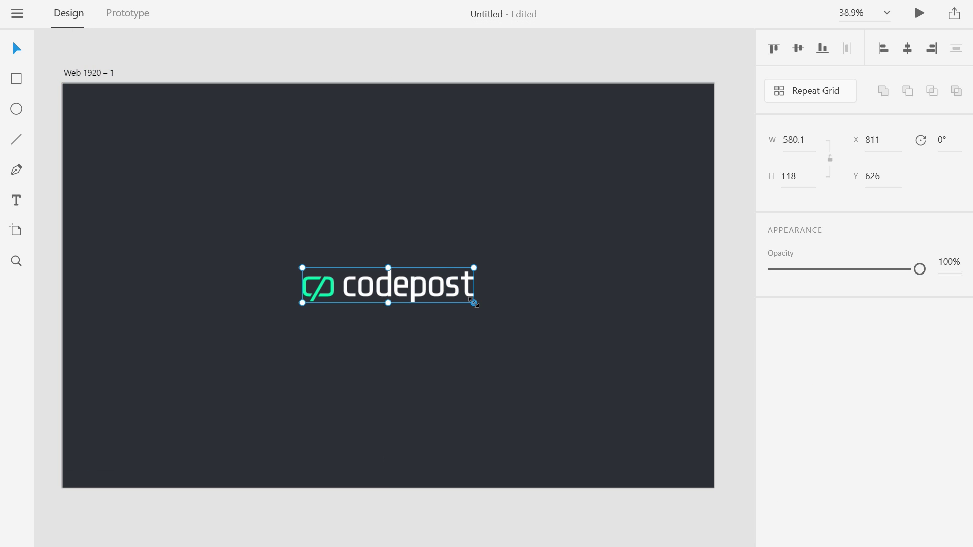
Scale the codepost logo down to about 382.5 × 77.8 and move it near the artboard's upper-left corner at X 218, Y 62
left_click_drag(474, 303, 252, 136)
left_click(363, 282)
left_click_drag(362, 282, 187, 115)
left_click(394, 158)
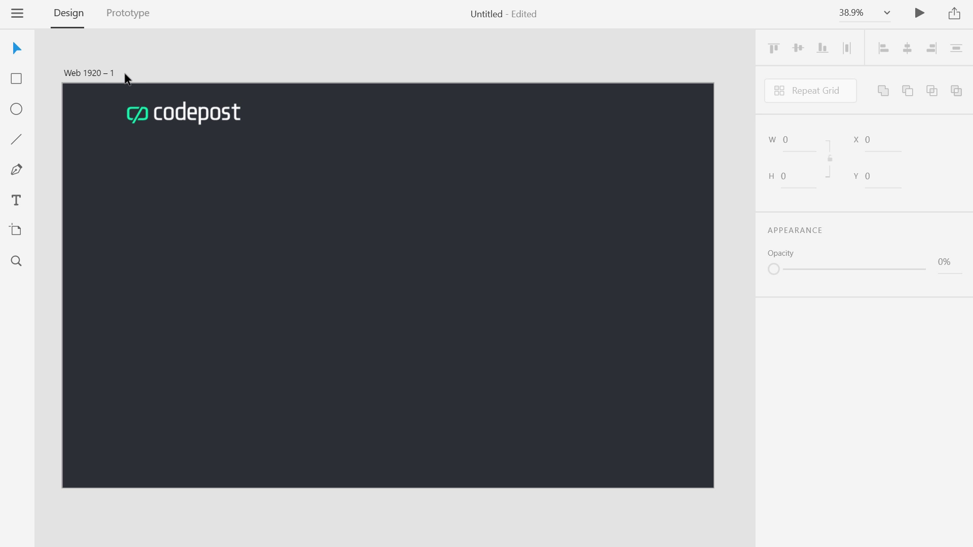
left_click_drag(125, 76, 641, 501)
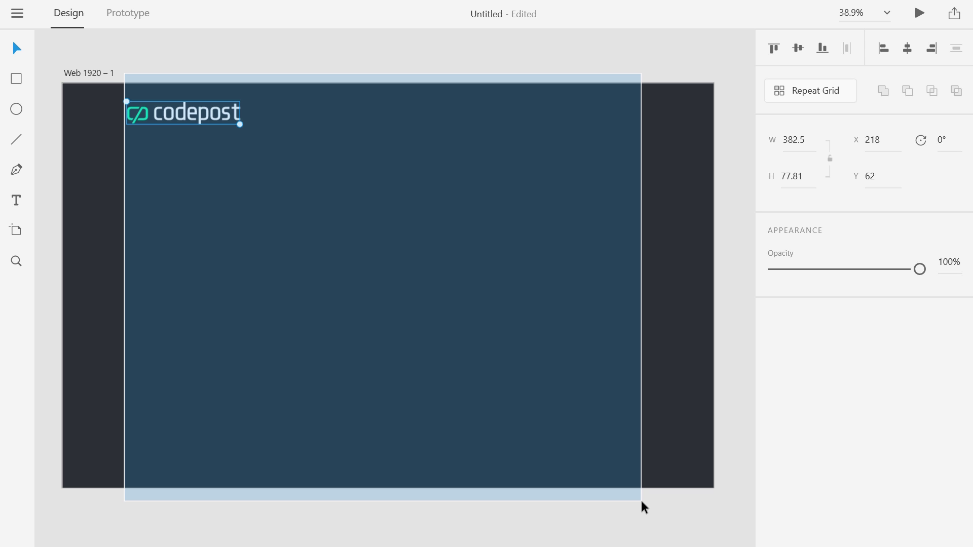
left_click_drag(641, 501, 640, 499)
left_click(618, 413)
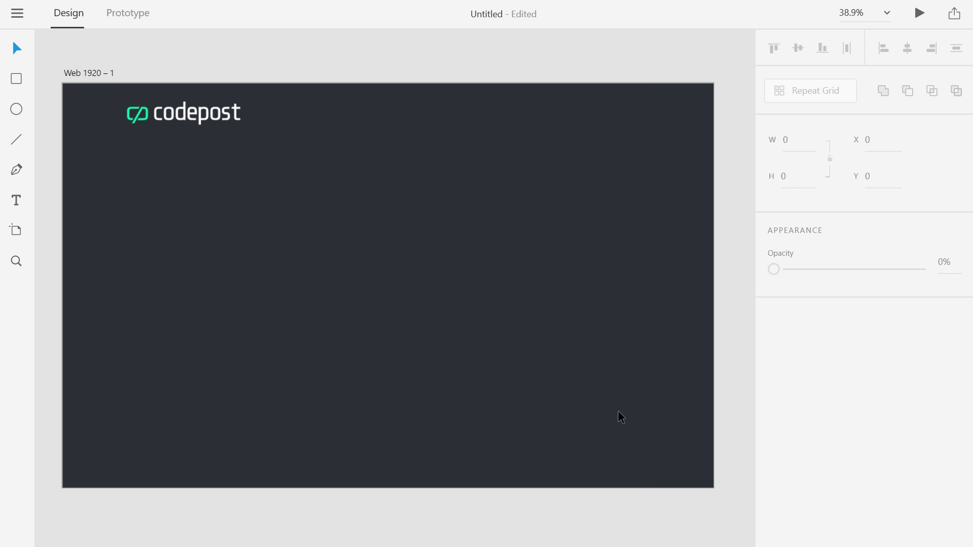
Nudge the codepost logo down to Y 72
left_click(235, 111)
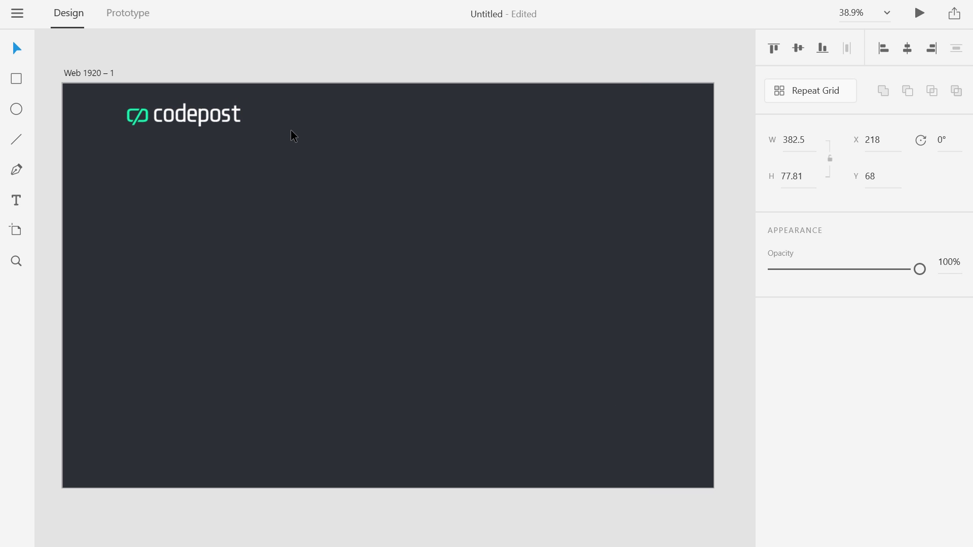
key("Down")
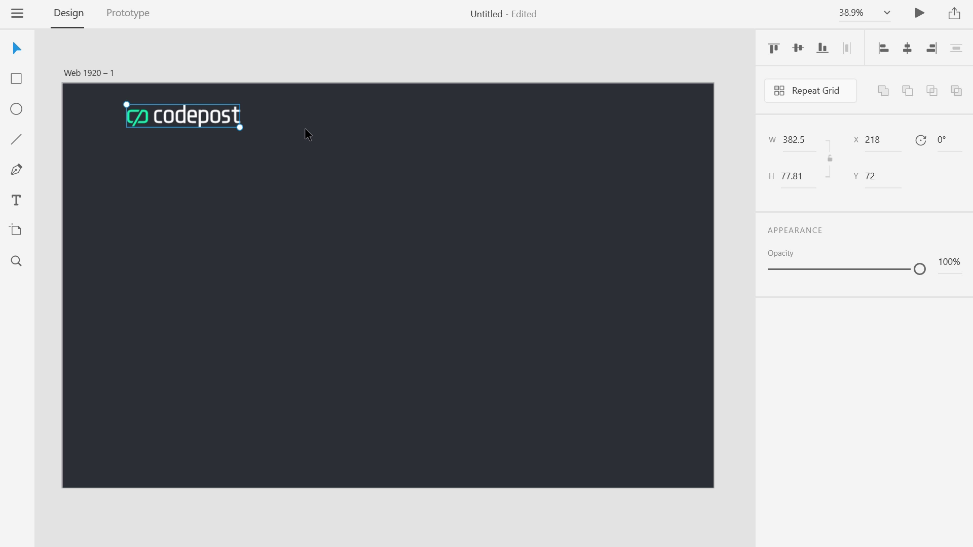
left_click(305, 129)
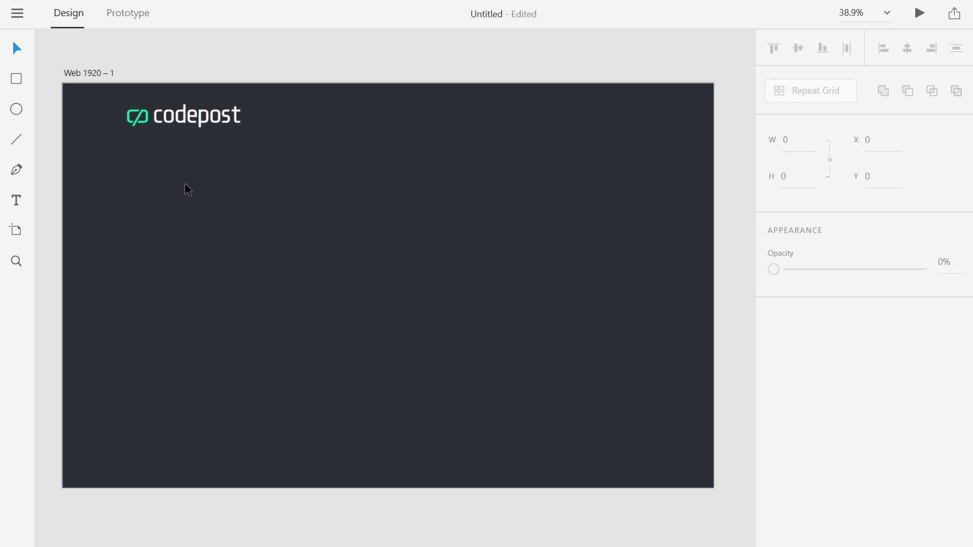
Add the text "Post Tutorial" in the header near the artboard's upper-right corner
left_click(21, 200)
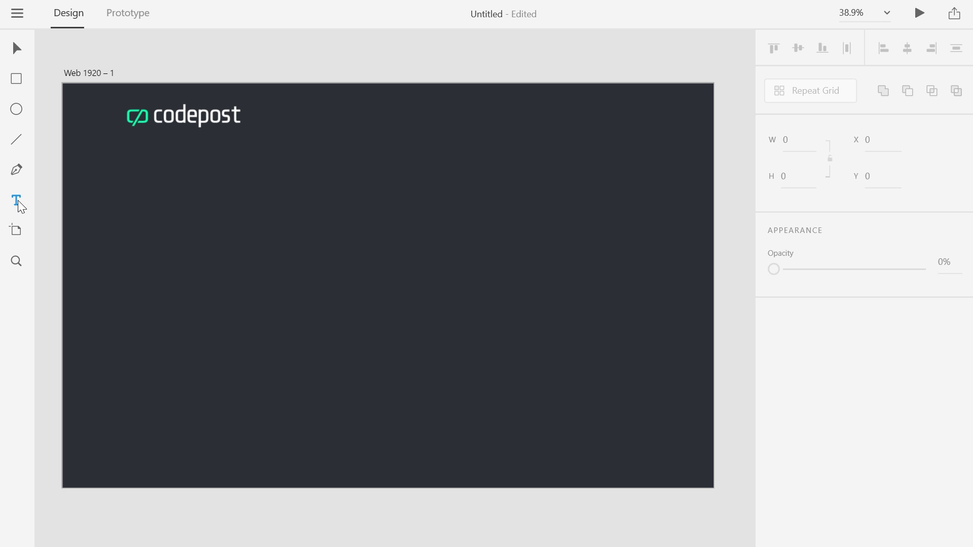
left_click(552, 127)
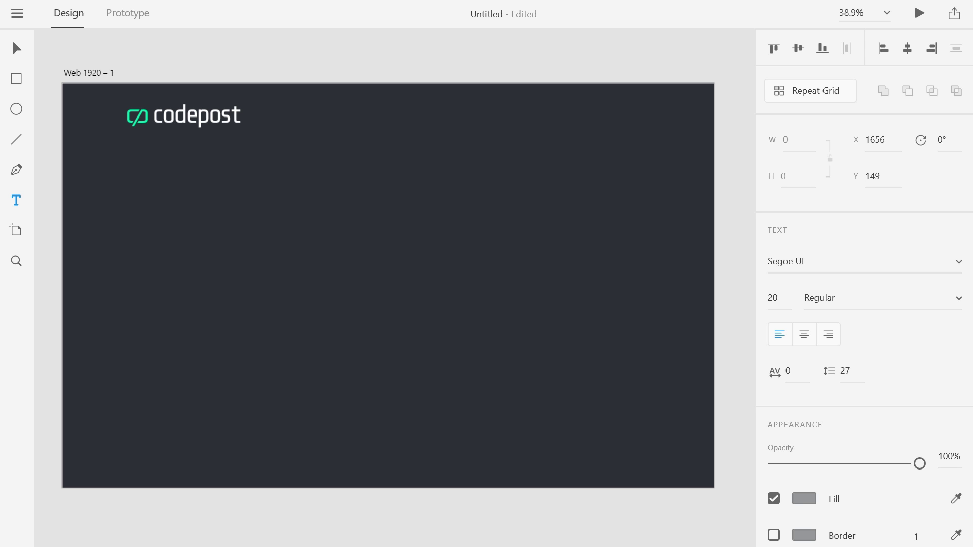
type("Post T")
type("utorial")
left_click(16, 50)
Set the Post Tutorial text size to 41 and move it level with the logo at X 1673, Y 83
left_click(784, 299)
type("34")
key("Return")
left_click_drag(793, 230, 791, 210)
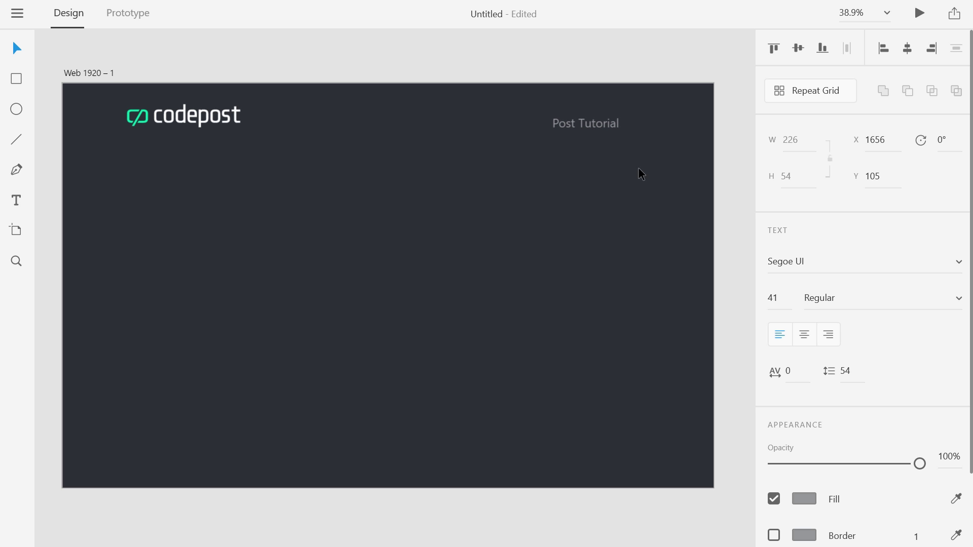
left_click_drag(607, 120, 612, 114)
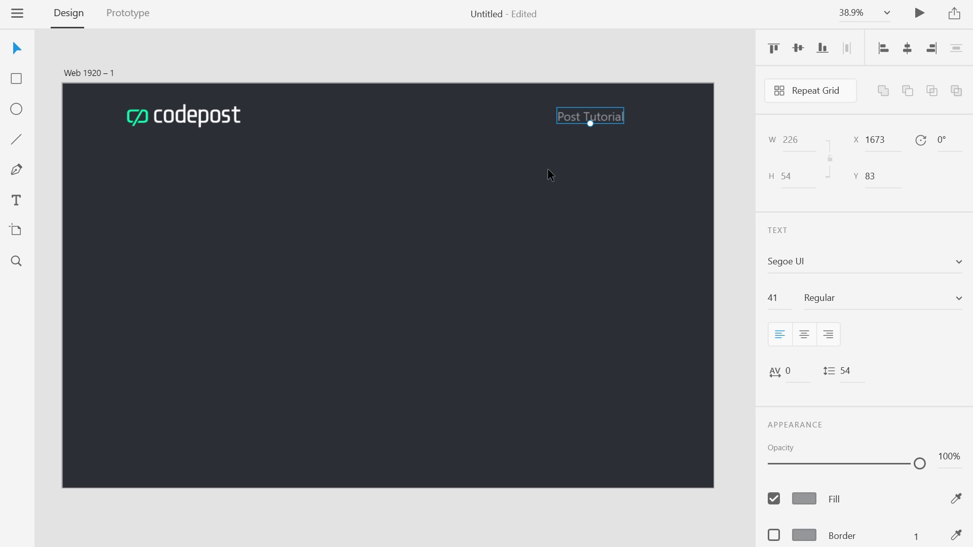
left_click(307, 229)
Fill the Post Tutorial text with the green #00E4AC sampled from the logo and save that colour as a swatch
left_click(579, 115)
left_click(804, 499)
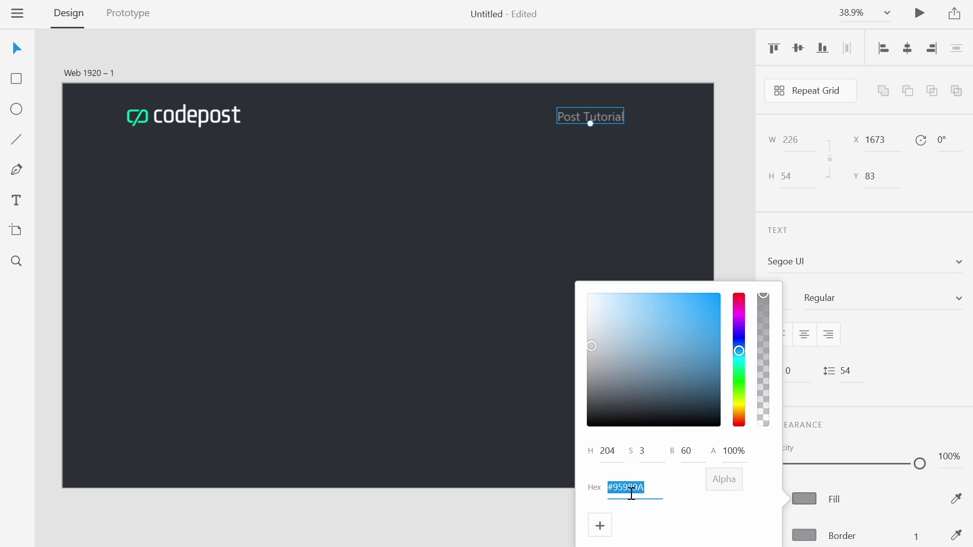
left_click(955, 500)
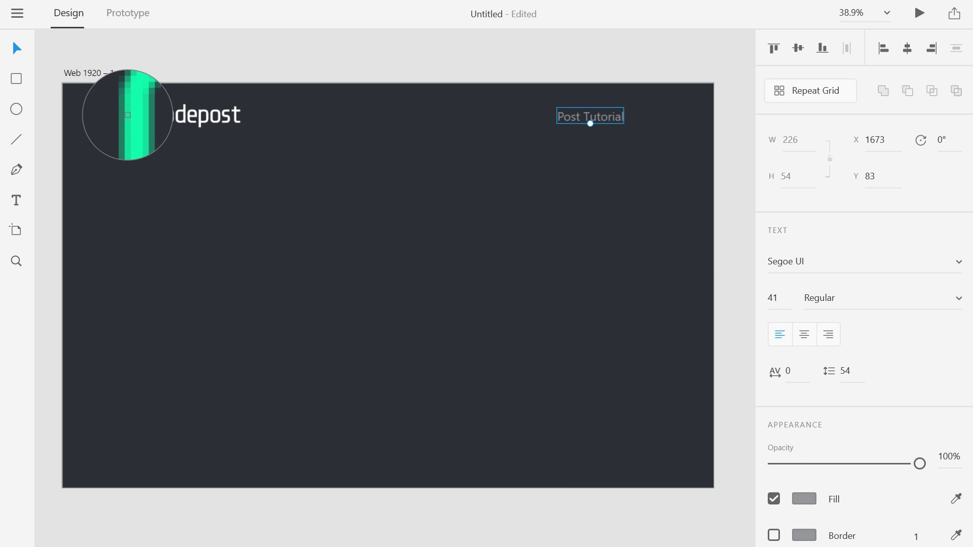
left_click(128, 115)
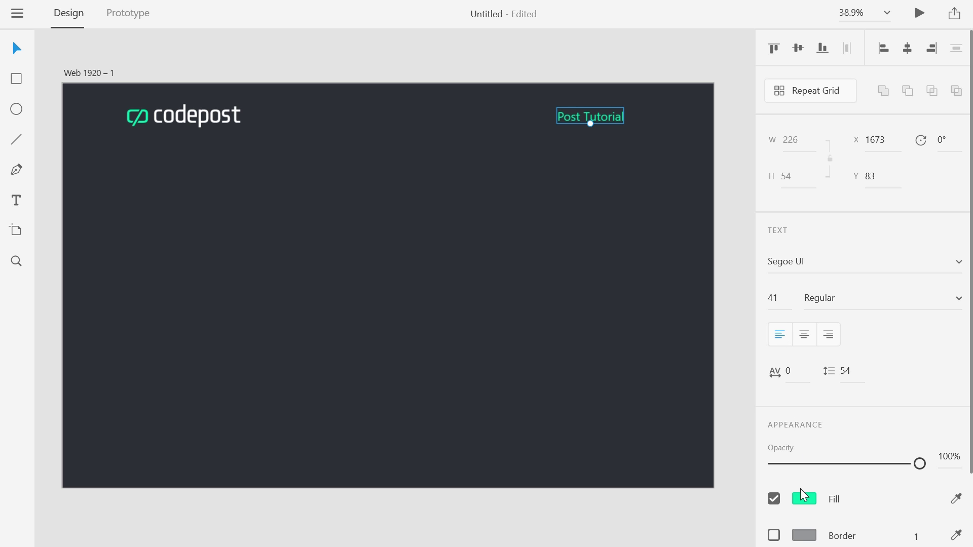
left_click(801, 499)
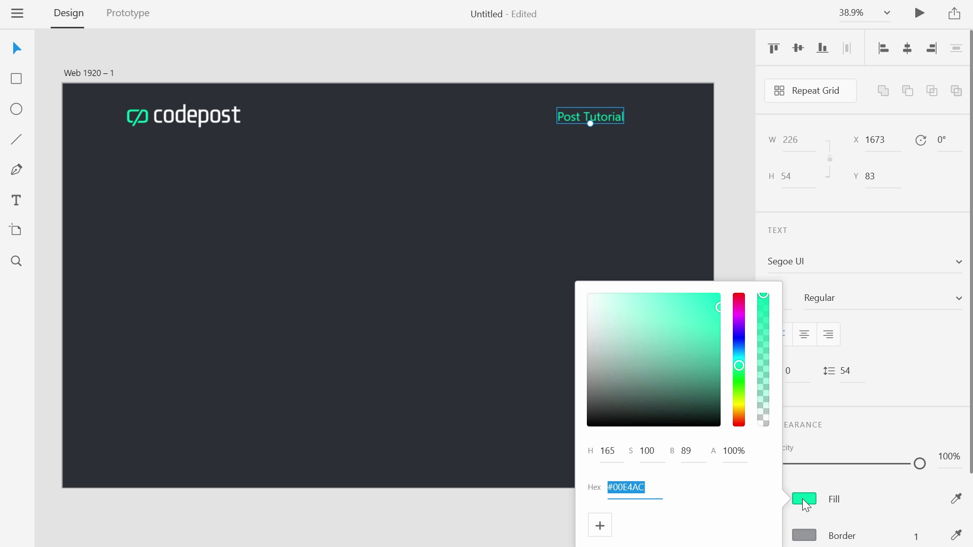
left_click(601, 528)
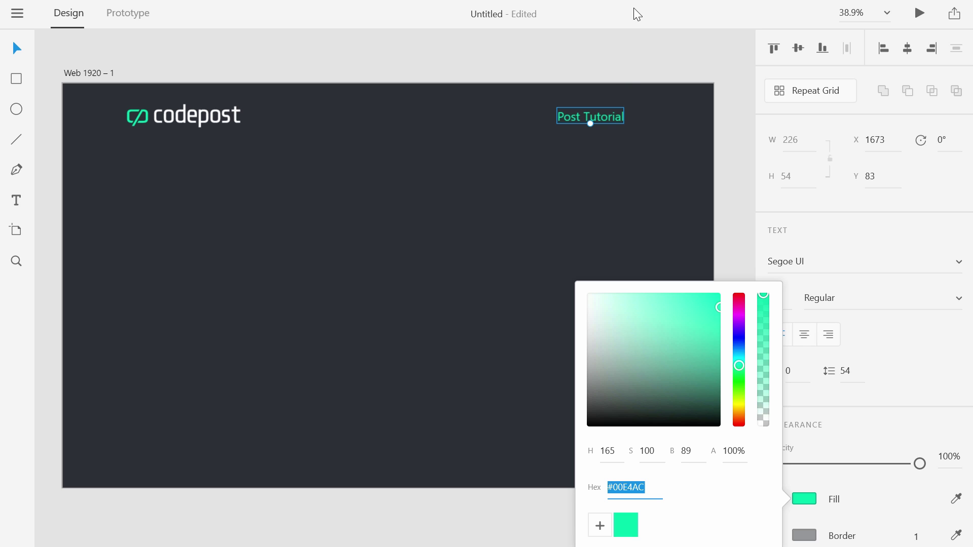
Move the Post Tutorial text horizontally to X 1704, keeping it level with the logo
left_click(630, 117)
left_click_drag(606, 117, 616, 117)
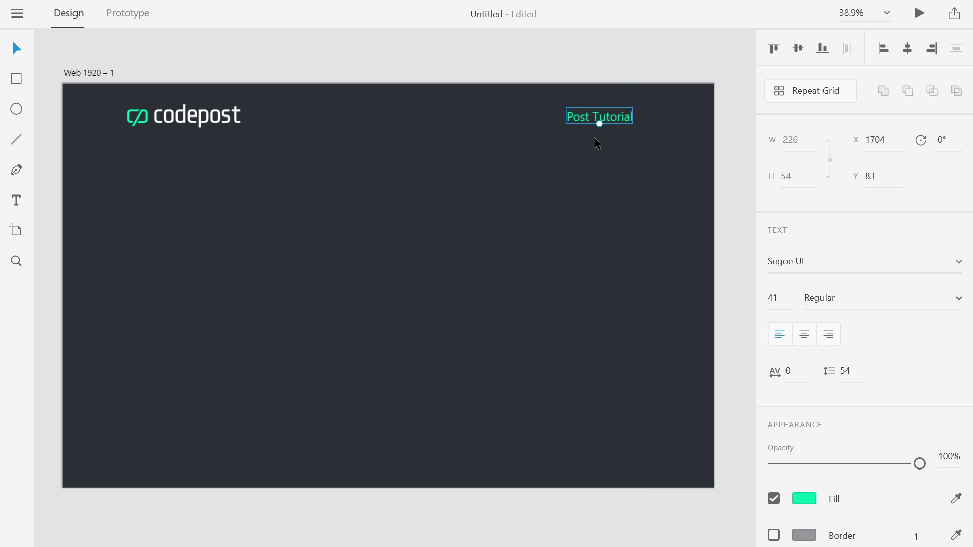
left_click(595, 142)
Draw a rectangle about 288 × 78 around the Post Tutorial text and turn off its fill
left_click(20, 115)
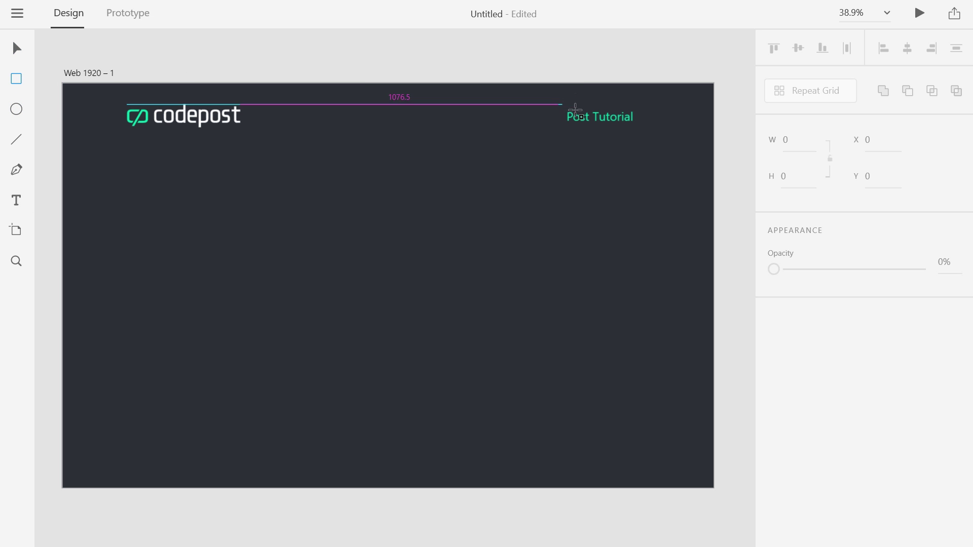
left_click_drag(558, 103, 644, 127)
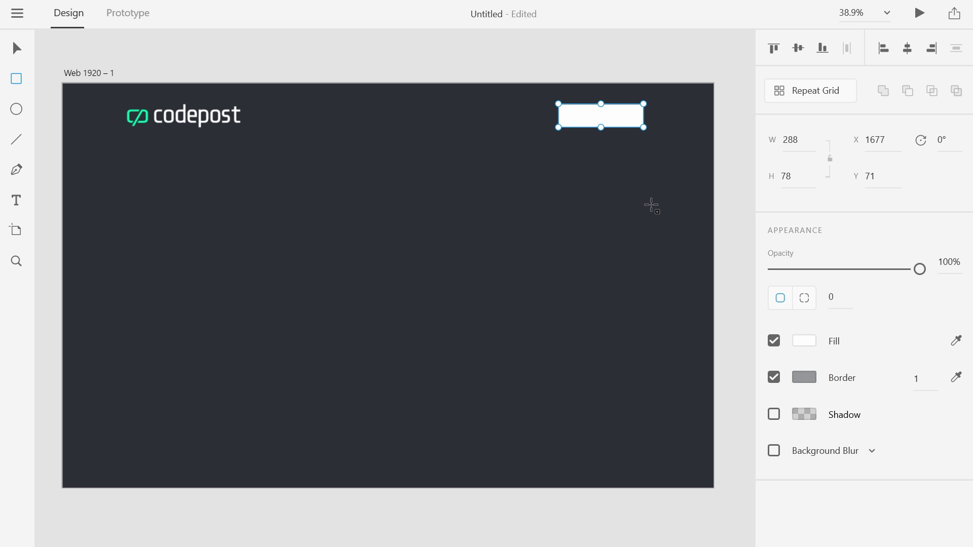
left_click(774, 343)
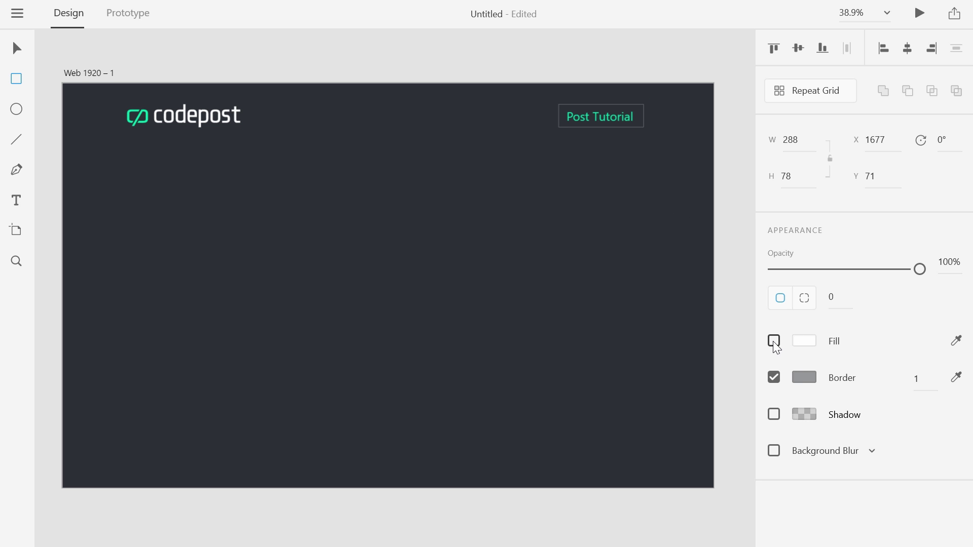
Colour the button rectangle's border with the saved green #00E4AC and round its corners to 12
left_click(804, 378)
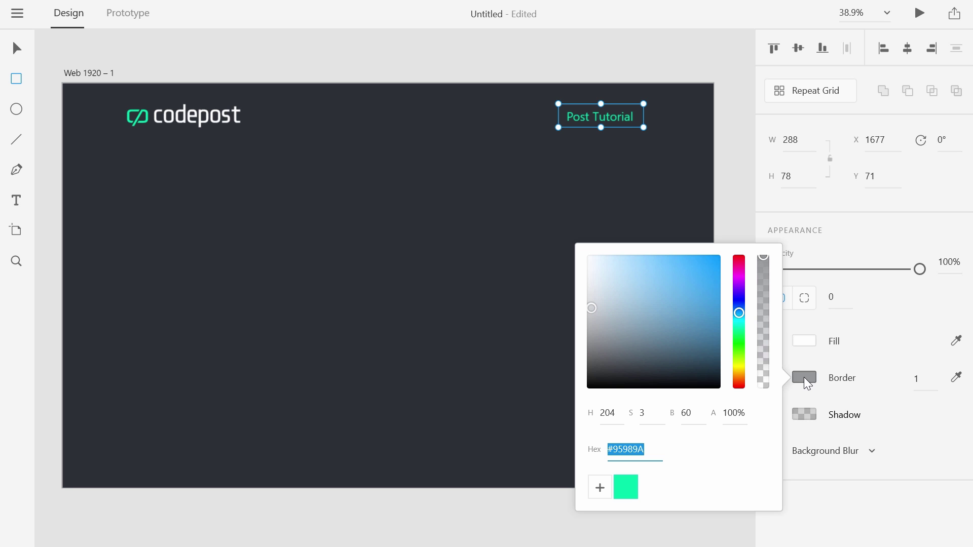
left_click(625, 487)
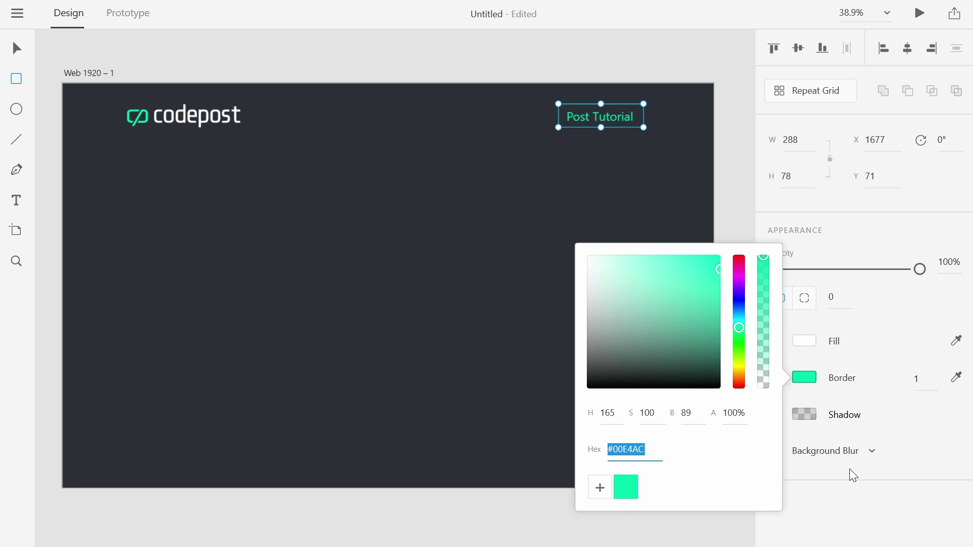
left_click(931, 243)
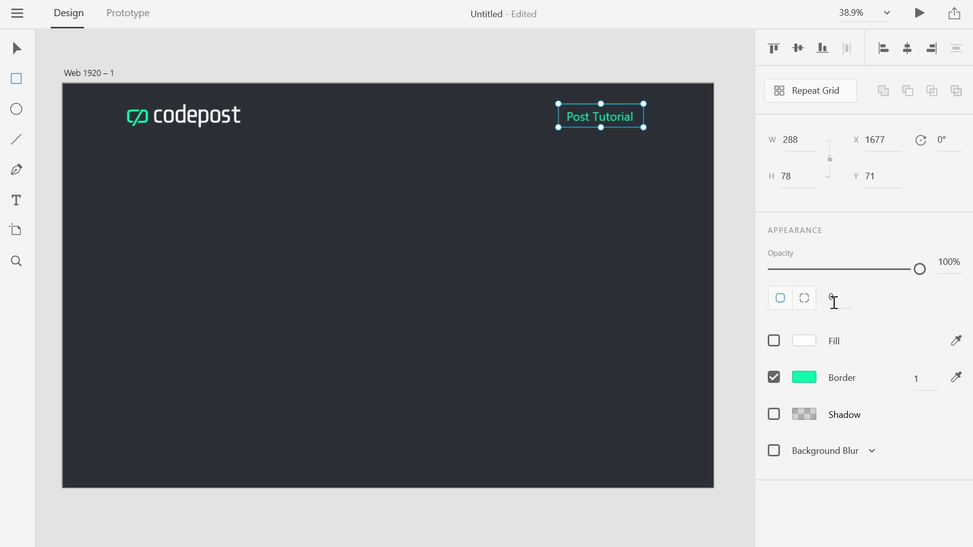
left_click_drag(837, 300, 840, 242)
Centre the Post Tutorial text inside its rounded outline by moving it to X 1706, Y 81
key("v")
scroll(542, 188, "up", 4)
scroll(625, 152, "up", 1)
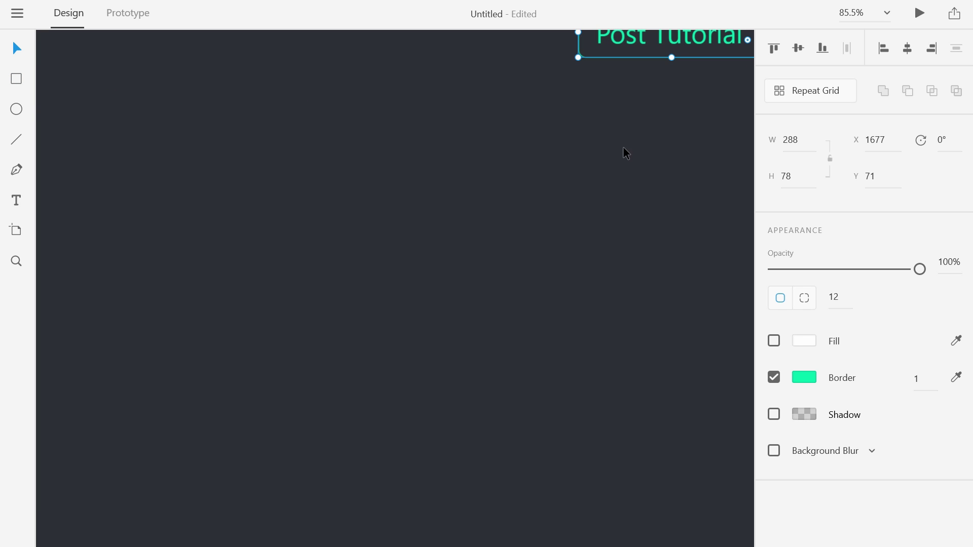
left_click_drag(625, 152, 424, 264)
left_click(498, 136)
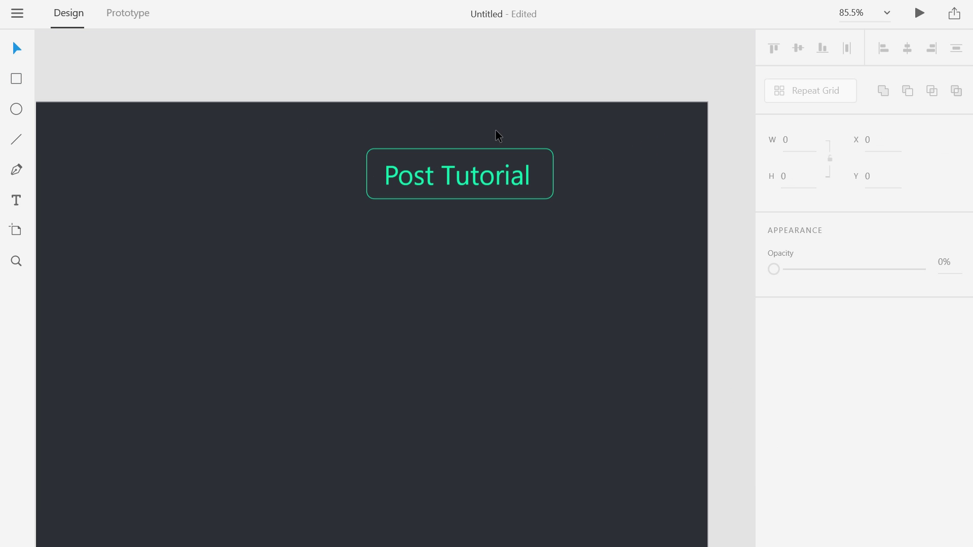
left_click(484, 177)
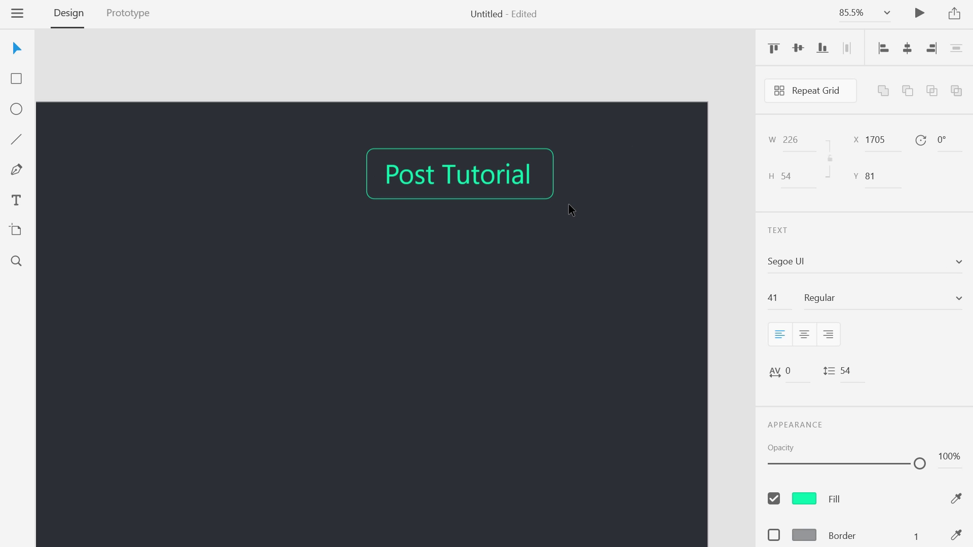
key("Right")
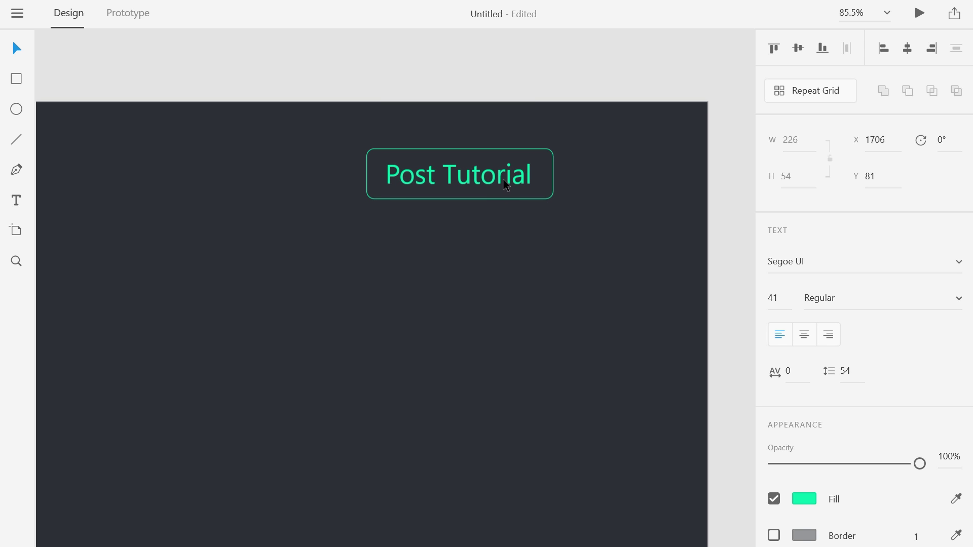
left_click(632, 213)
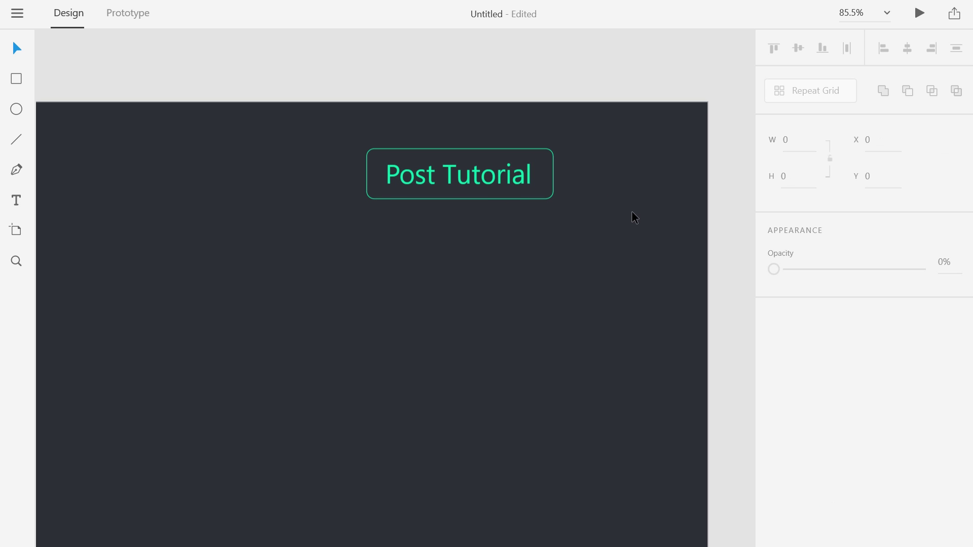
Move the Post Tutorial text and its rounded outline together to X 1660, Y 71
scroll(572, 256, "up", 1)
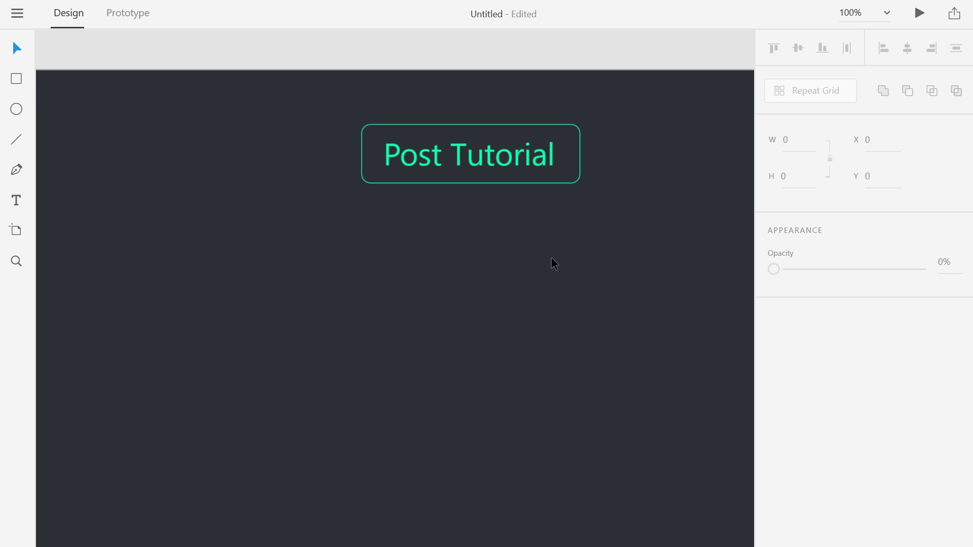
scroll(551, 257, "down", 4)
scroll(494, 253, "down", 2)
scroll(494, 253, "left", 2)
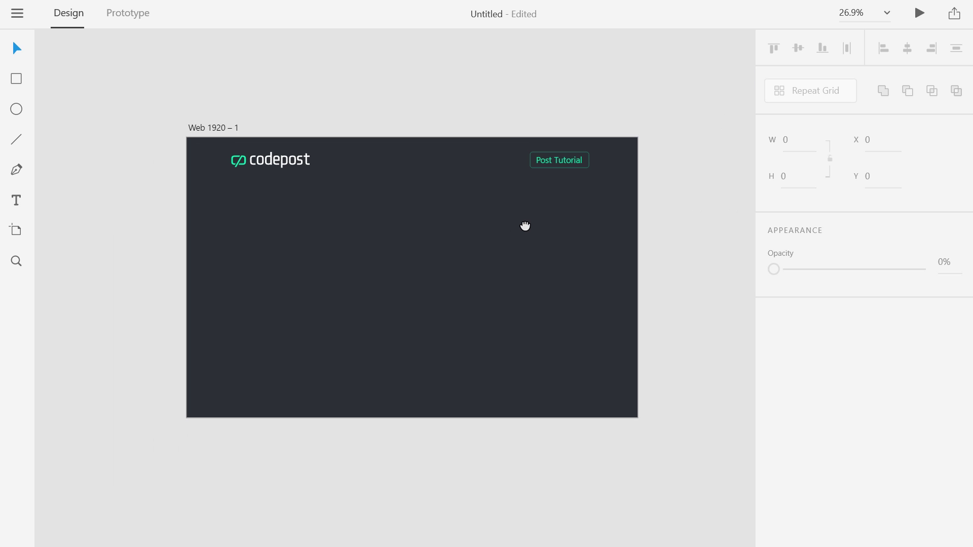
scroll(524, 226, "up", 3)
scroll(526, 228, "down", 2)
left_click_drag(500, 219, 512, 215)
left_click_drag(625, 171, 567, 134)
left_click(500, 252)
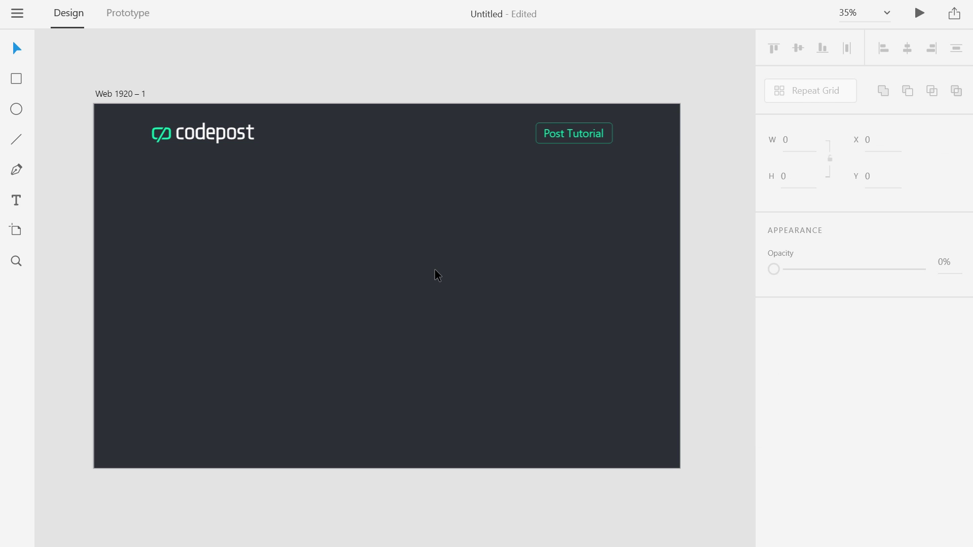
left_click(536, 125)
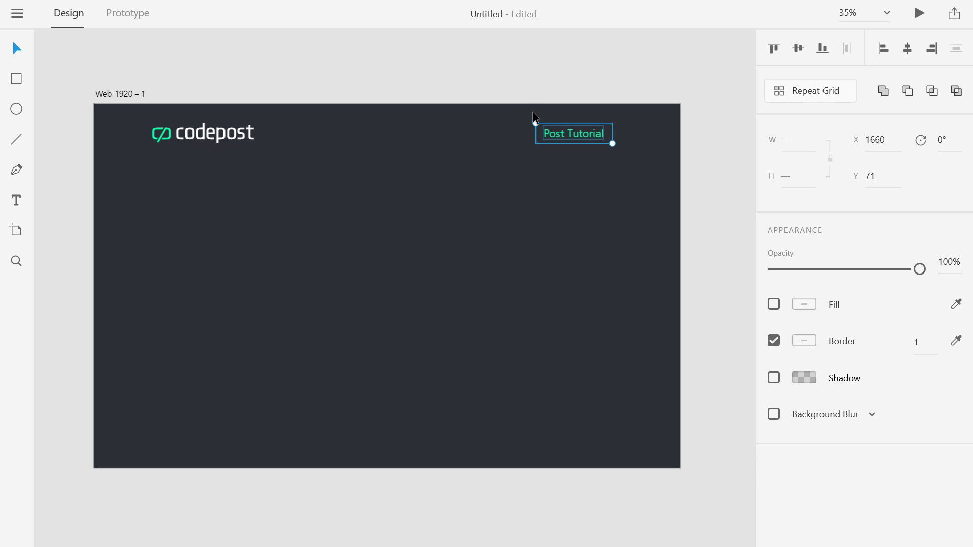
left_click(543, 84)
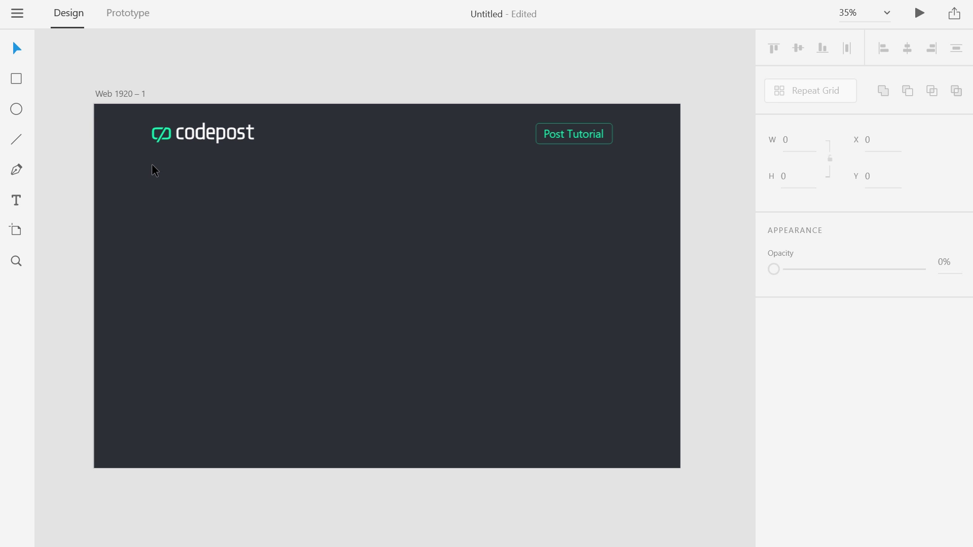
mouse_move(152, 165)
left_mouse_down()
mouse_move(282, 238)
mouse_move(302, 280)
mouse_move(282, 267)
mouse_move(285, 277)
left_mouse_up()
key("Escape")
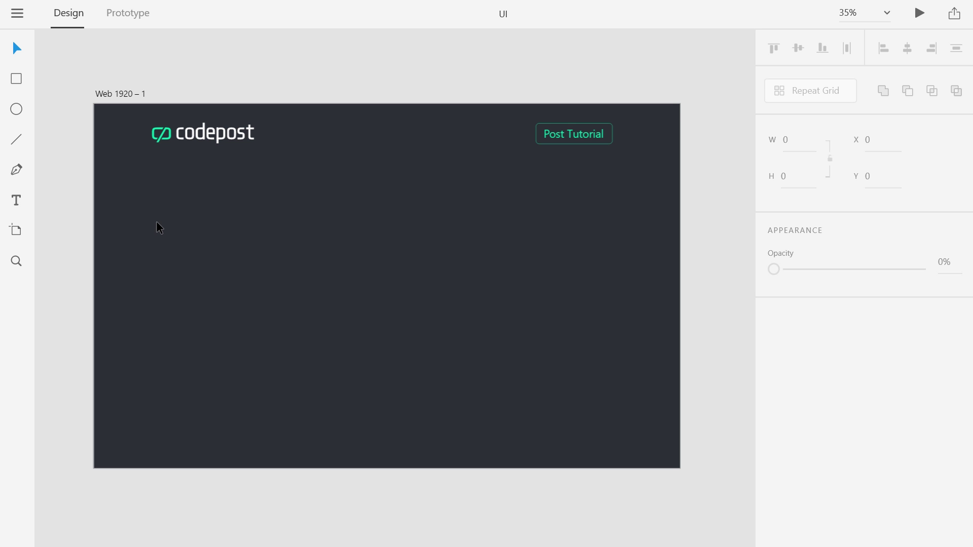
left_click_drag(155, 174, 273, 274)
left_click_drag(312, 165, 460, 276)
left_click_drag(478, 165, 609, 282)
left_click_drag(222, 323, 167, 237)
Draw a white rectangle about 686 × 612 below the logo, aligned with its left edge at X 218, Y 303
left_click(17, 229)
left_click(17, 261)
left_click(265, 250)
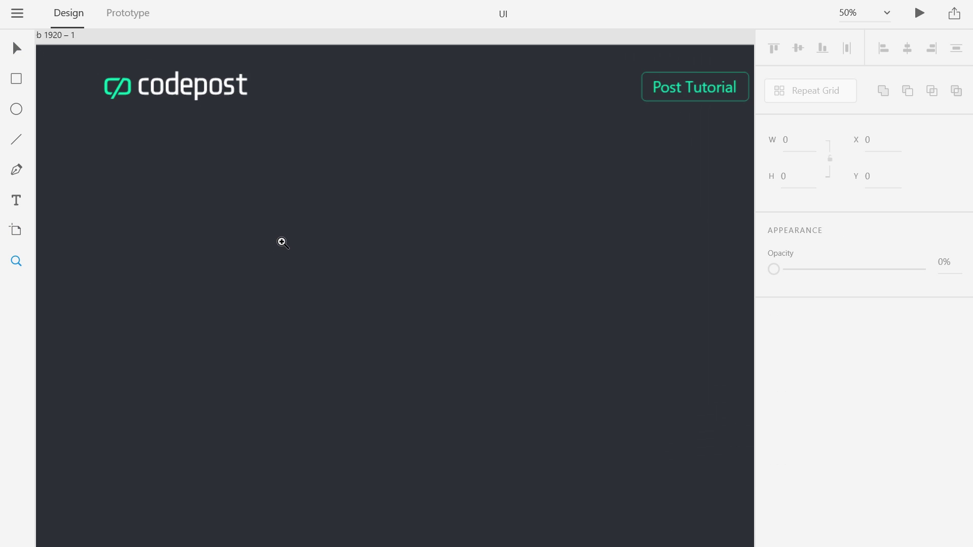
left_click_drag(331, 229, 284, 230)
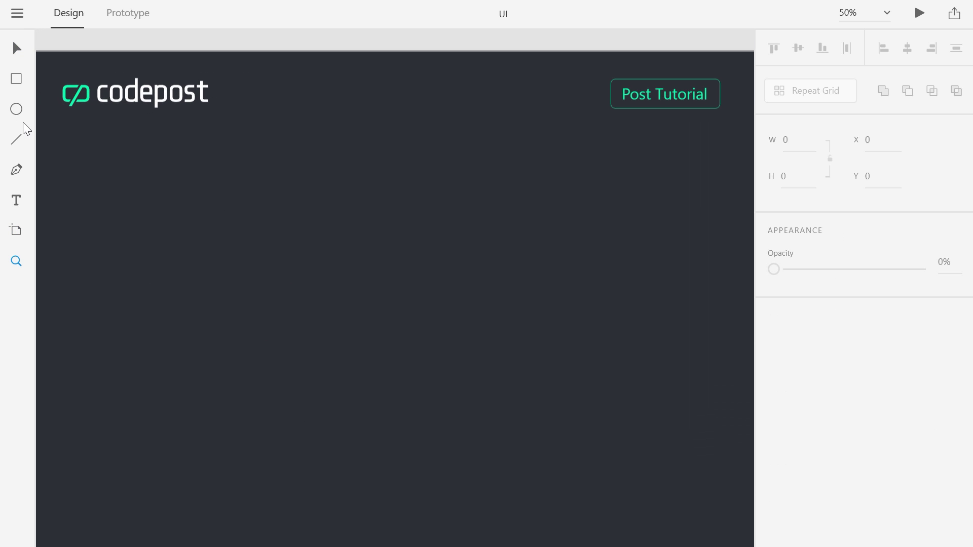
left_click(18, 87)
left_click_drag(62, 166, 323, 398)
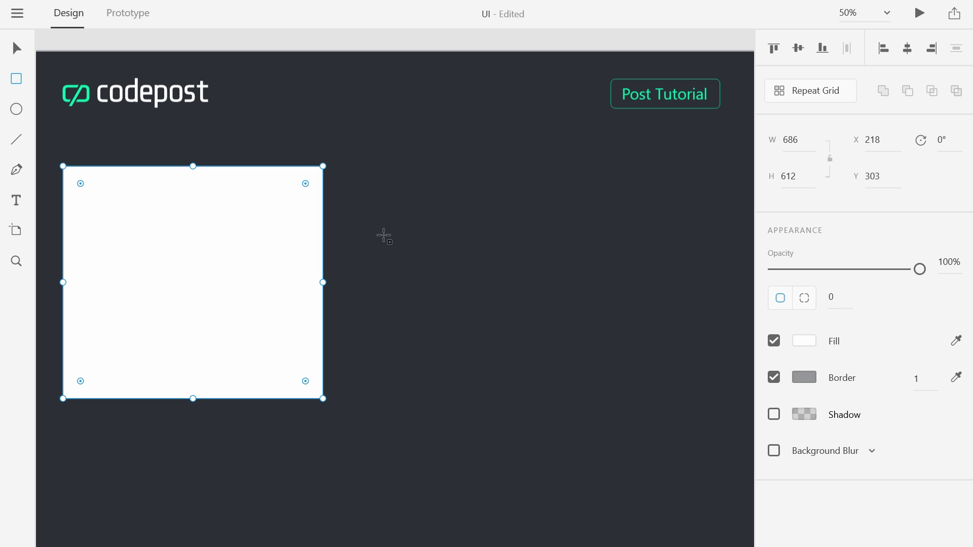
Scale the white rectangle down to about 578 × 516, keeping its upper-left corner in place
left_click(16, 49)
scroll(474, 206, "down", 2)
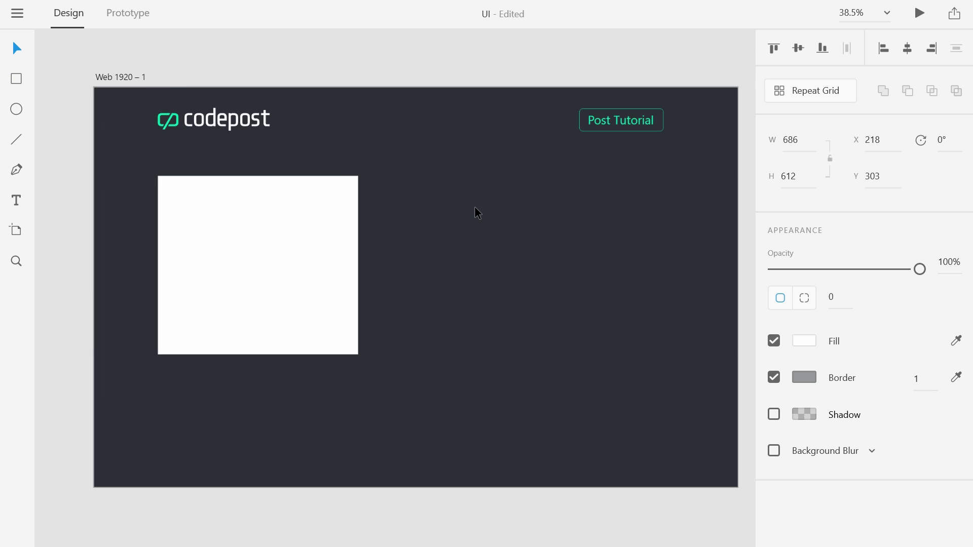
scroll(474, 206, "down", 1)
scroll(475, 208, "up", 2)
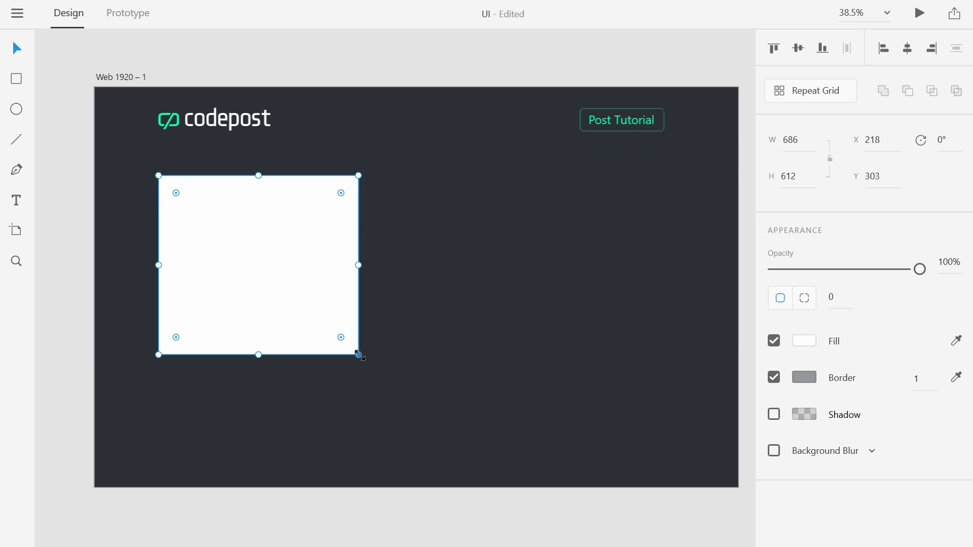
left_click_drag(358, 355, 327, 339)
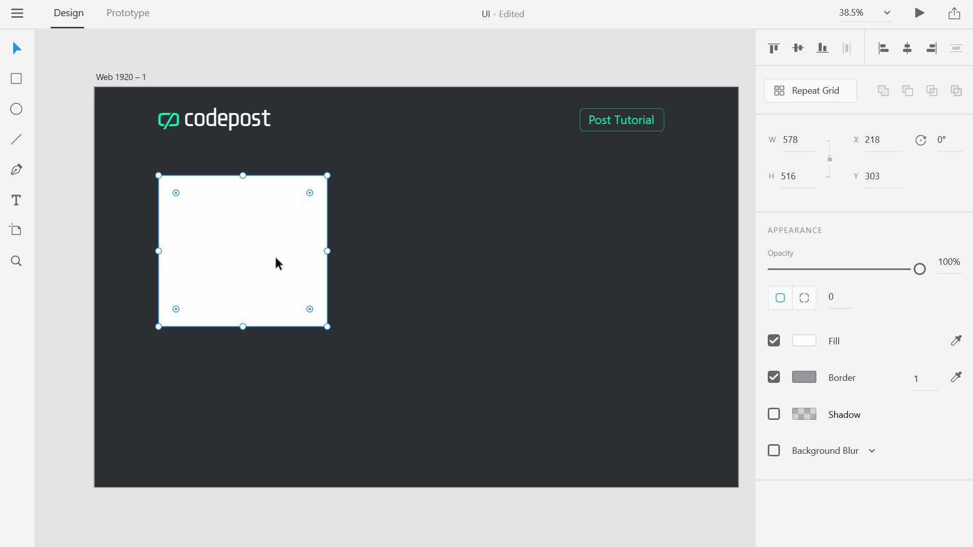
Repeat the white rectangle horizontally with Repeat Grid into a row of three, about 1785 wide, and select the third one
left_click(813, 91)
left_click_drag(327, 251, 680, 251)
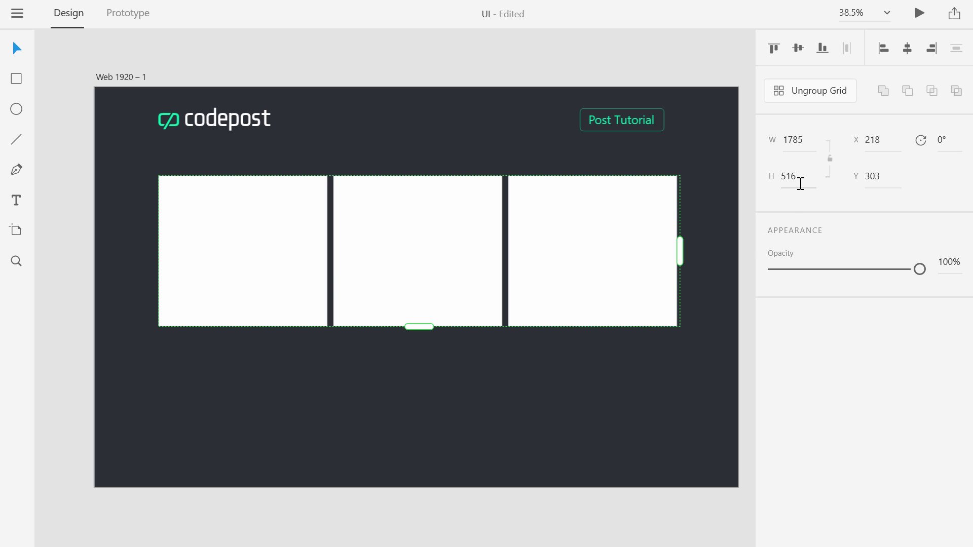
double_click(622, 296)
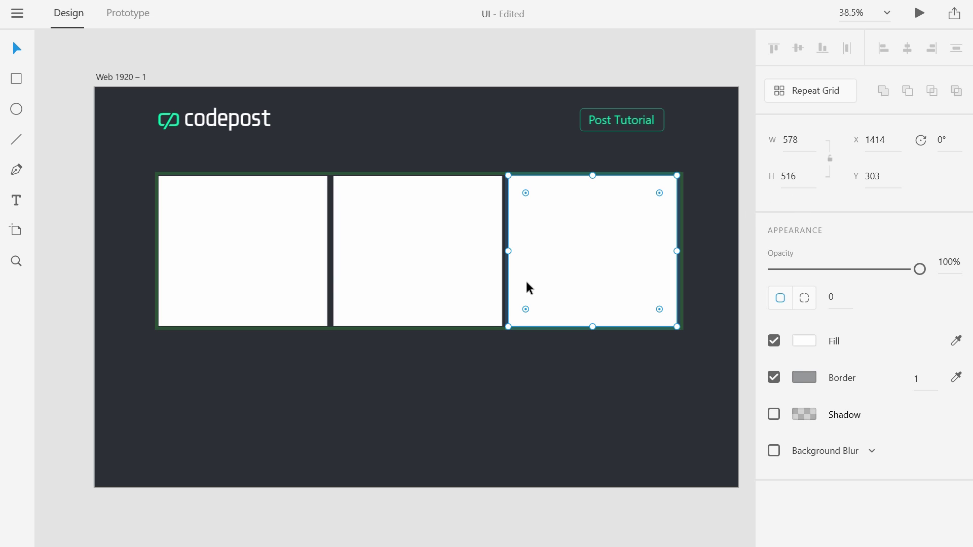
Try pulling the lower-right corner point of the first repeat grid card inward to reshape every card, and undo it
left_click(354, 258)
left_click(316, 253)
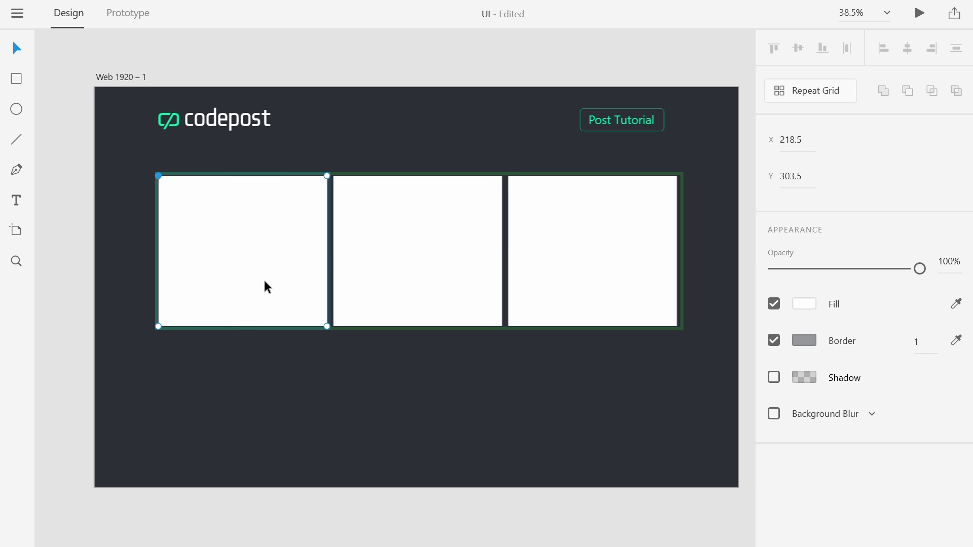
left_click_drag(327, 326, 311, 321)
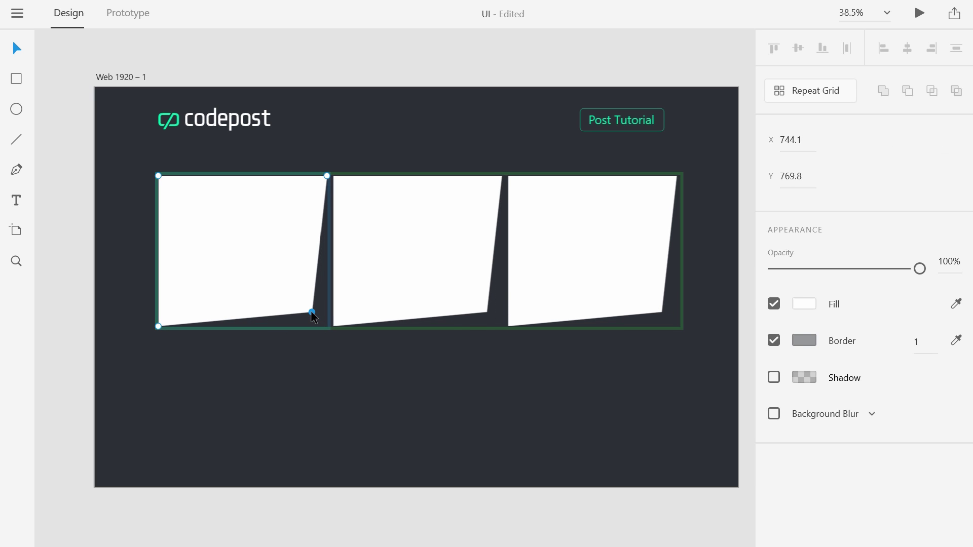
key("ctrl+z")
left_click(272, 443)
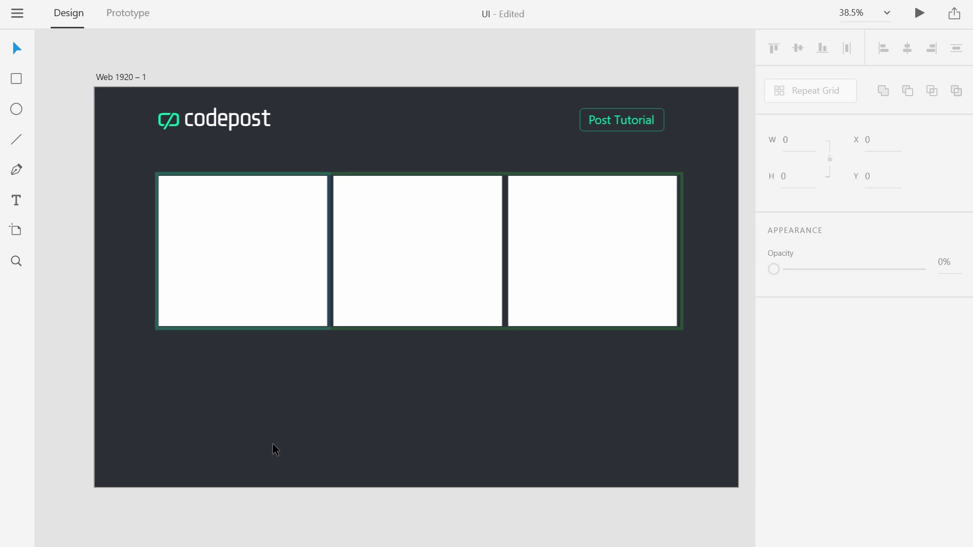
Try scaling the first repeat grid card down to about 526 × 469, and restore its previous size
left_click(284, 278)
left_click_drag(326, 329, 311, 323)
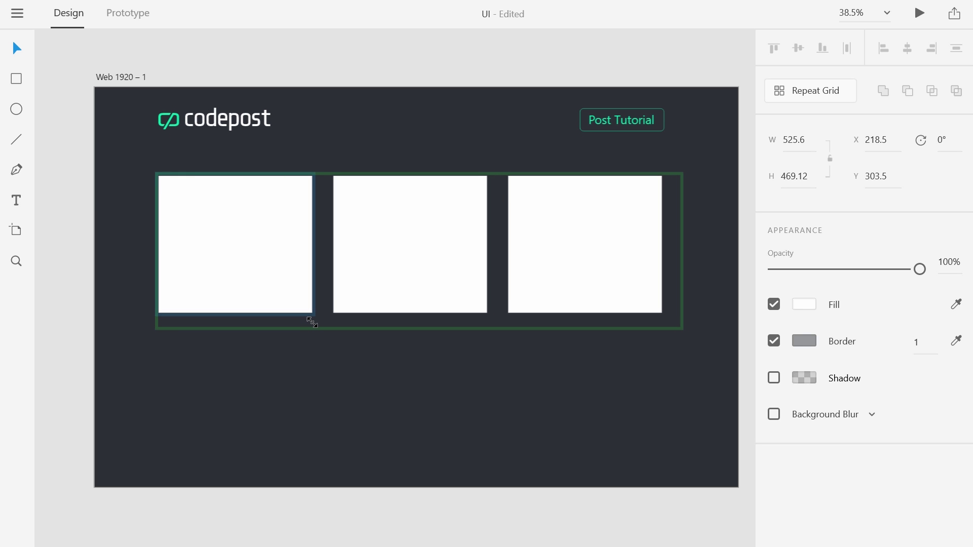
left_click_drag(312, 322, 312, 324)
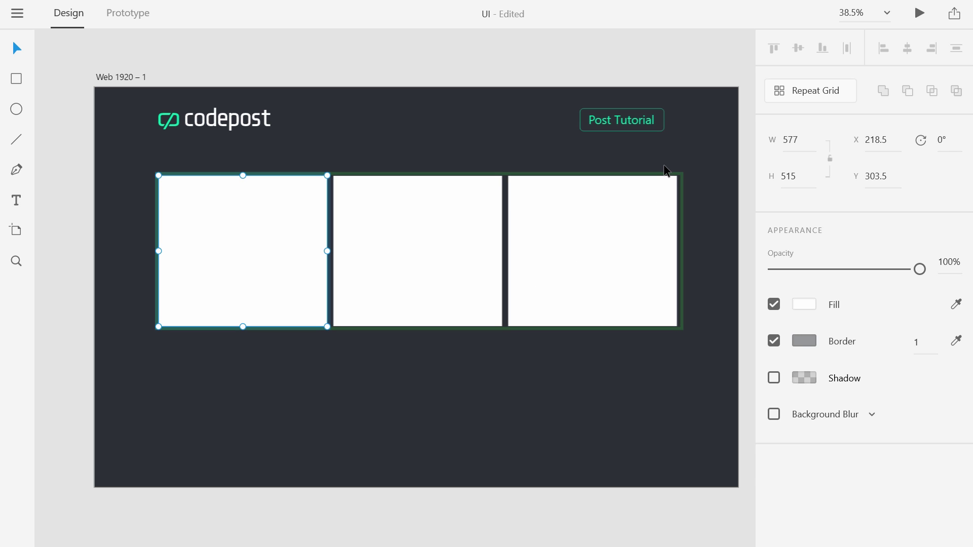
Revert the repeat grid to the single white rectangle of 578 × 516 at X 218, Y 303
key("ctrl+r")
double_click(302, 245)
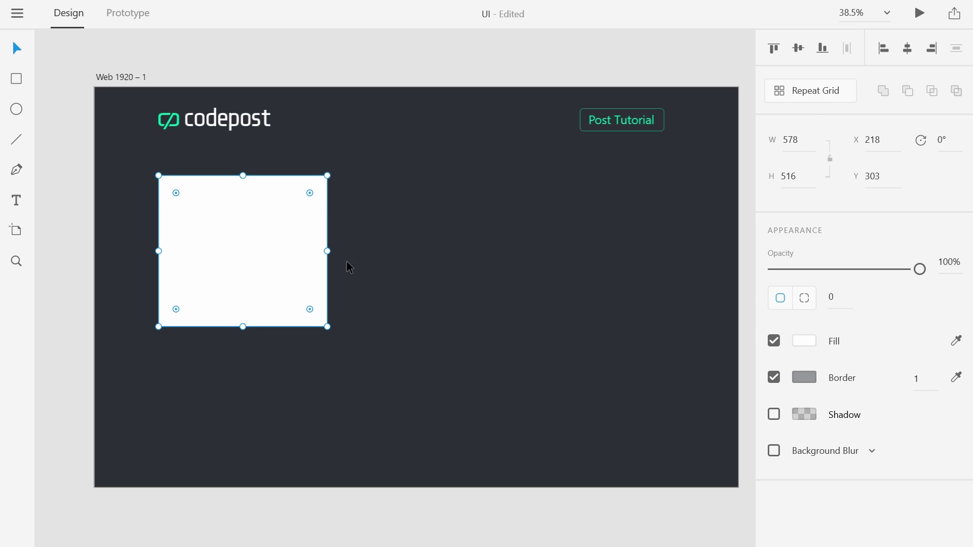
left_click(412, 269)
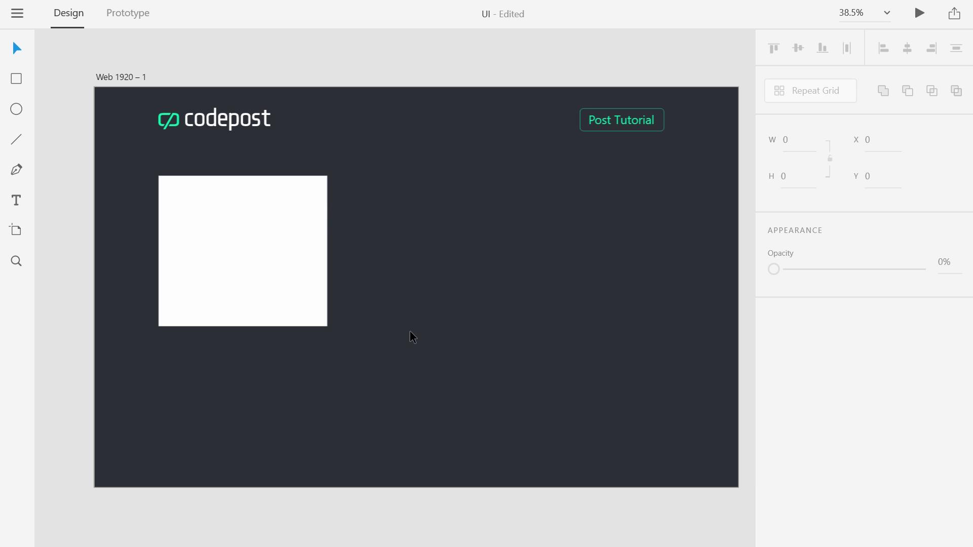
left_click(288, 247)
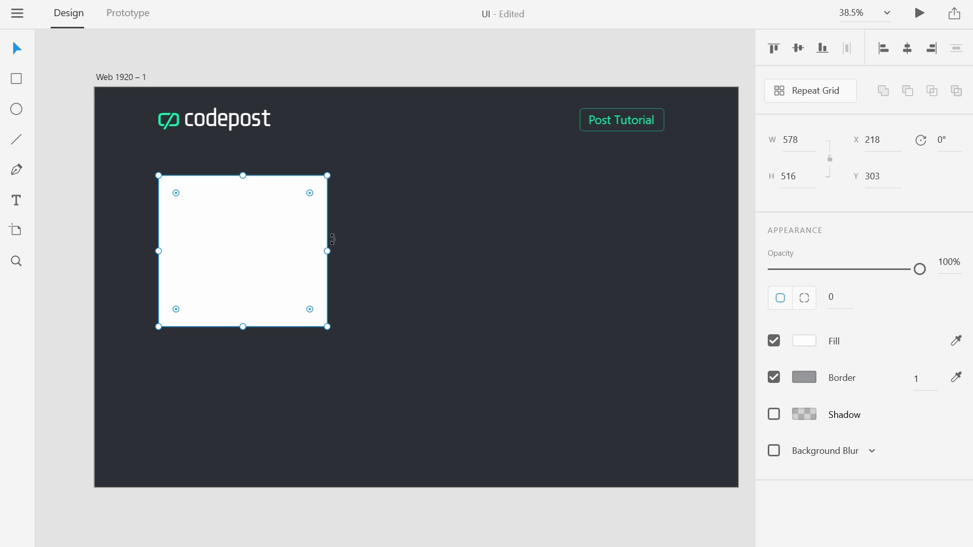
left_click(447, 264)
left_click(304, 254)
left_click(462, 281)
Remove the white rectangle's border and fill it with the artboard's dark background color using the eyedropper
left_click(294, 264)
left_click(774, 378)
left_click(800, 341)
left_click(799, 341)
left_click(800, 341)
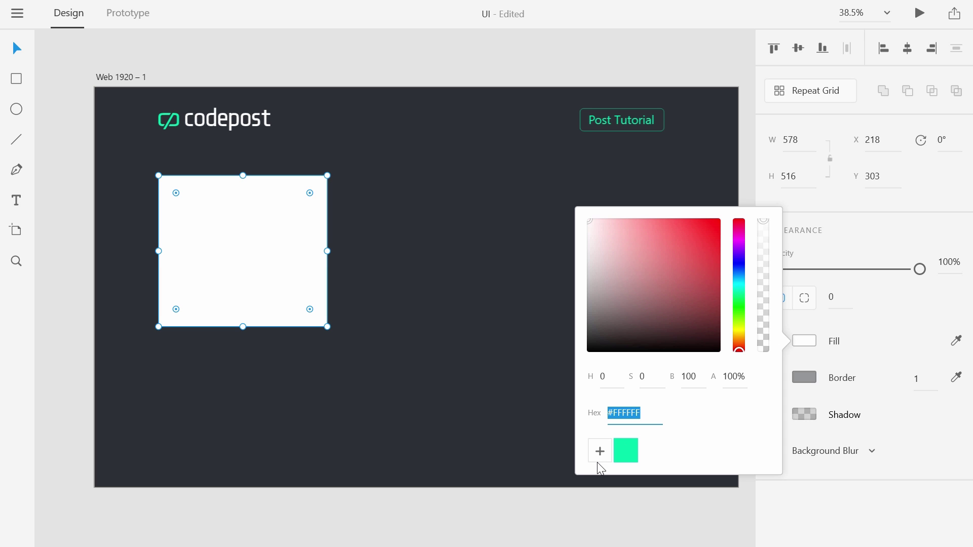
left_click(957, 338)
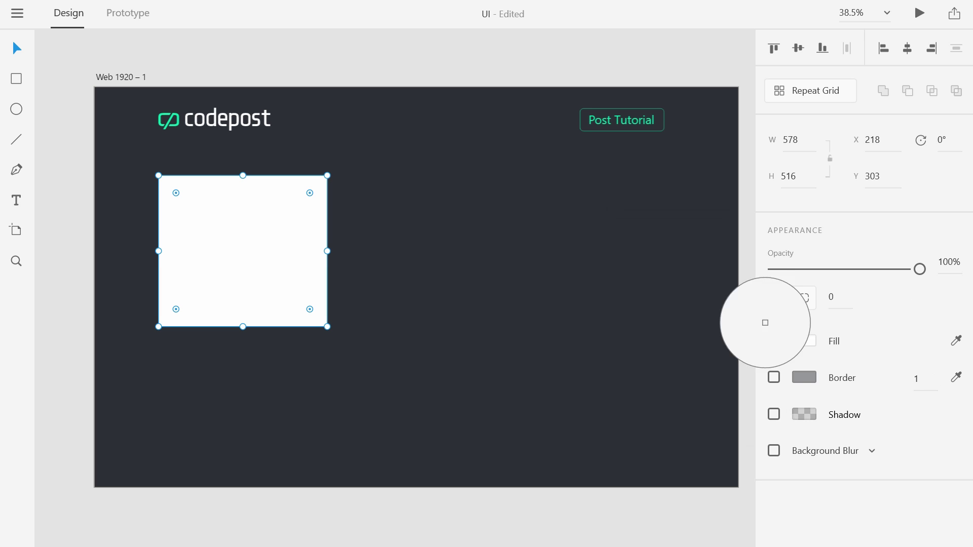
left_click(556, 287)
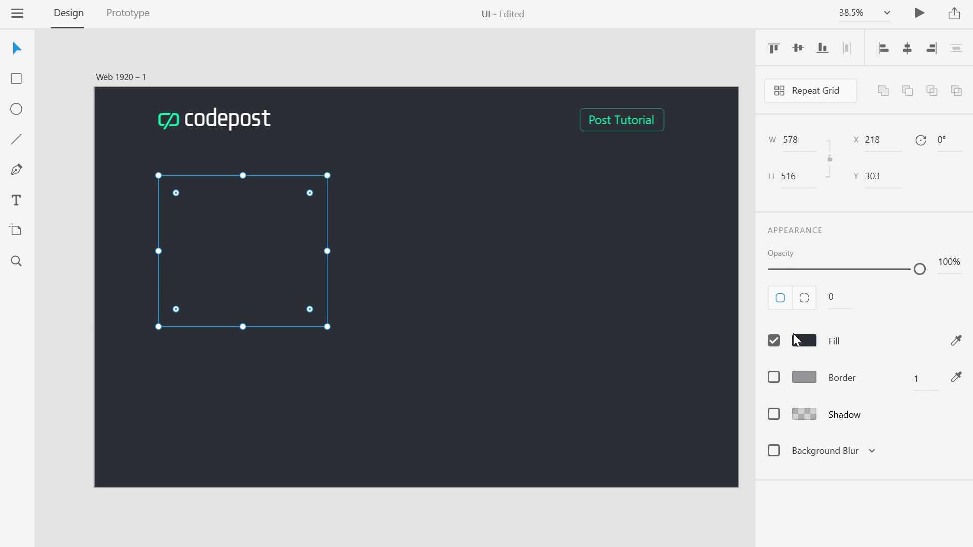
Lighten the card rectangle's fill to hex #363E45 and deselect the card
left_click(804, 340)
left_click_drag(622, 306, 617, 323)
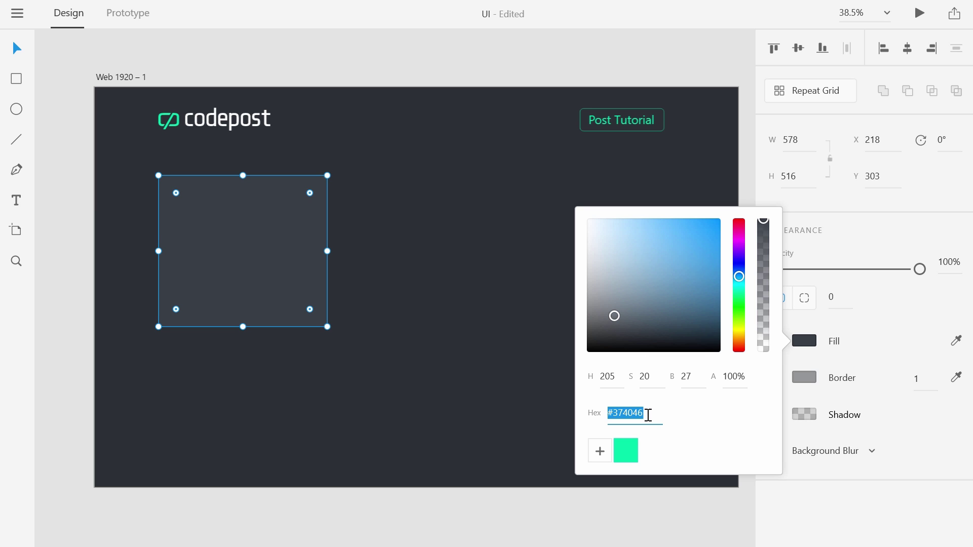
left_click_drag(648, 414, 611, 418)
type("#363e45")
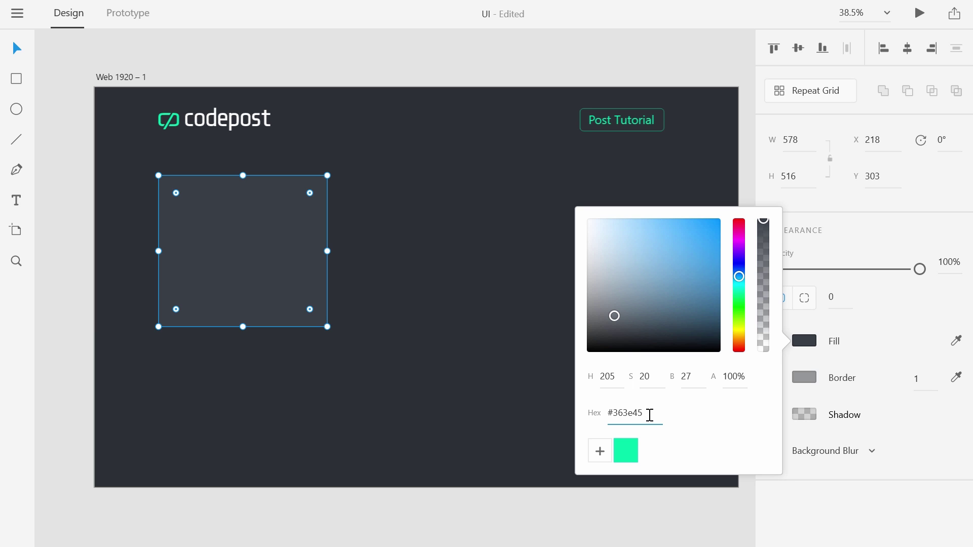
left_click_drag(643, 415, 617, 415)
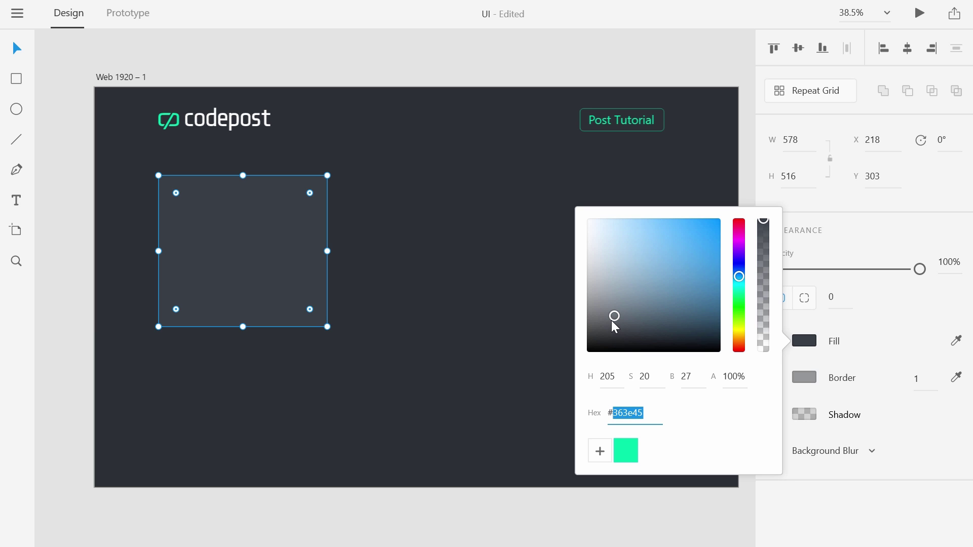
key("Tab")
left_click(645, 413)
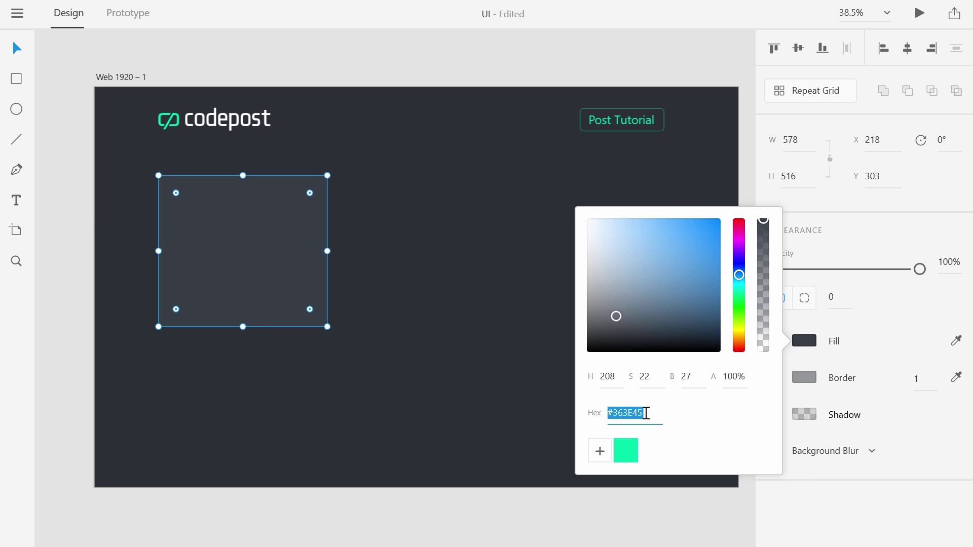
left_click(646, 413)
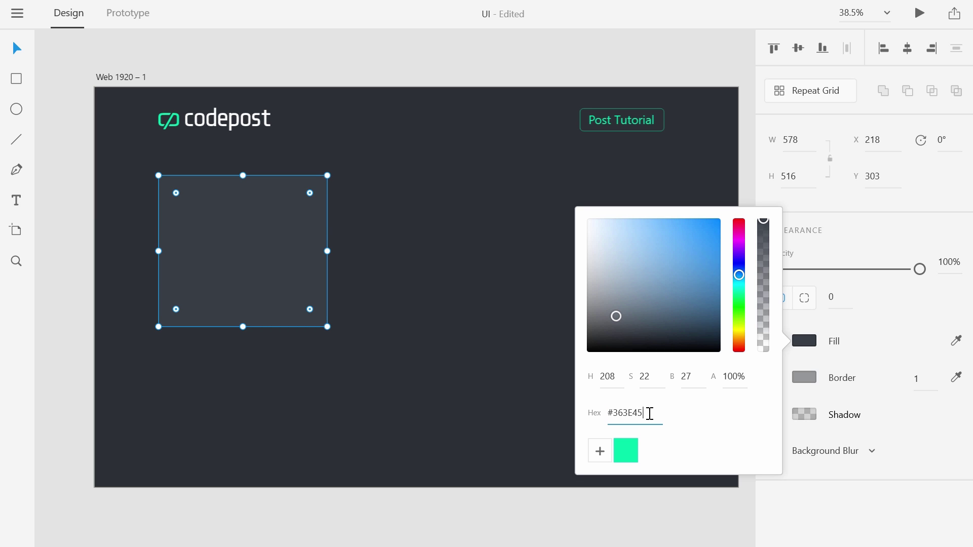
key("Return")
left_click(15, 51)
left_click(91, 76)
left_click(295, 253)
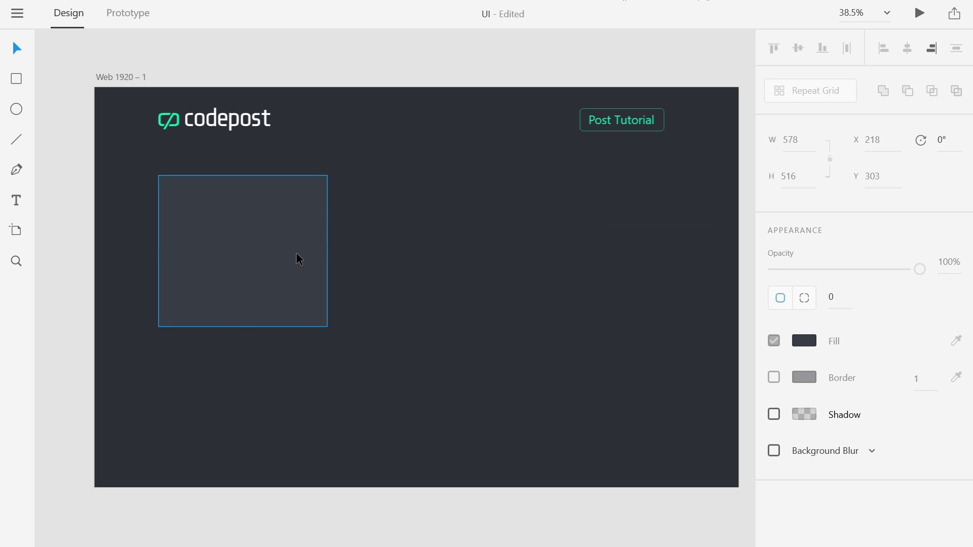
left_click(405, 198)
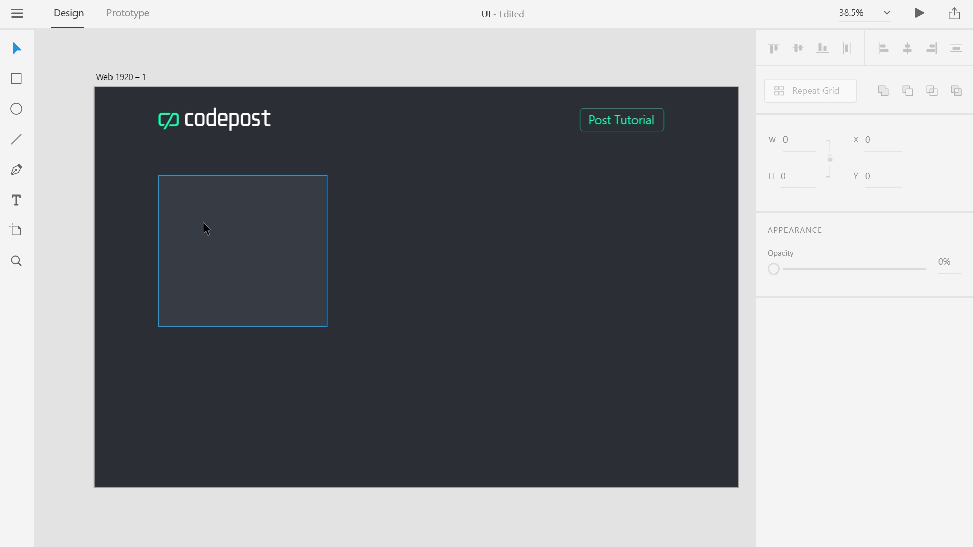
Add a text box about 431 × 127 in the card's upper part reading "Creating a Todos App with the MEAN Stack (Angular 4)"
scroll(203, 222, "up", 3)
scroll(203, 222, "up", 1)
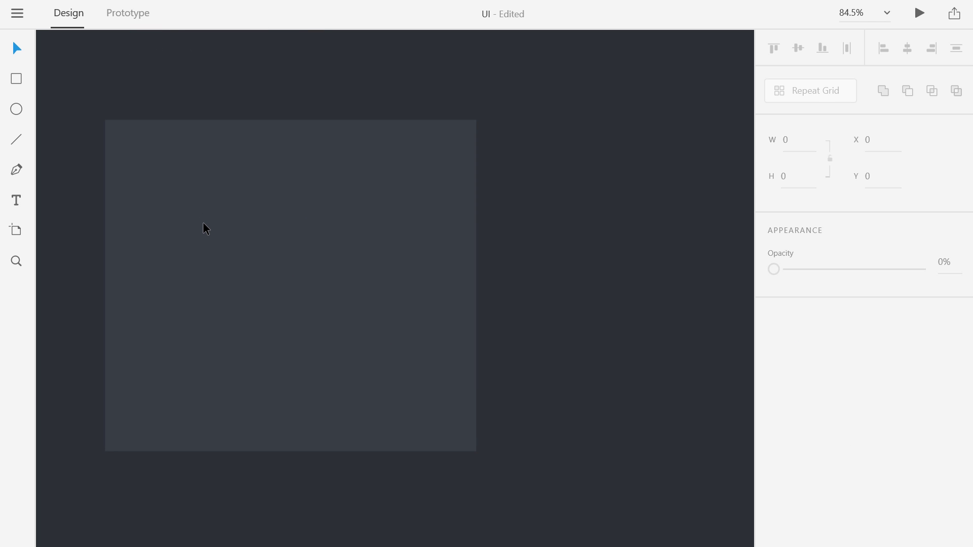
scroll(203, 222, "down", 2)
left_click_drag(257, 233, 289, 267)
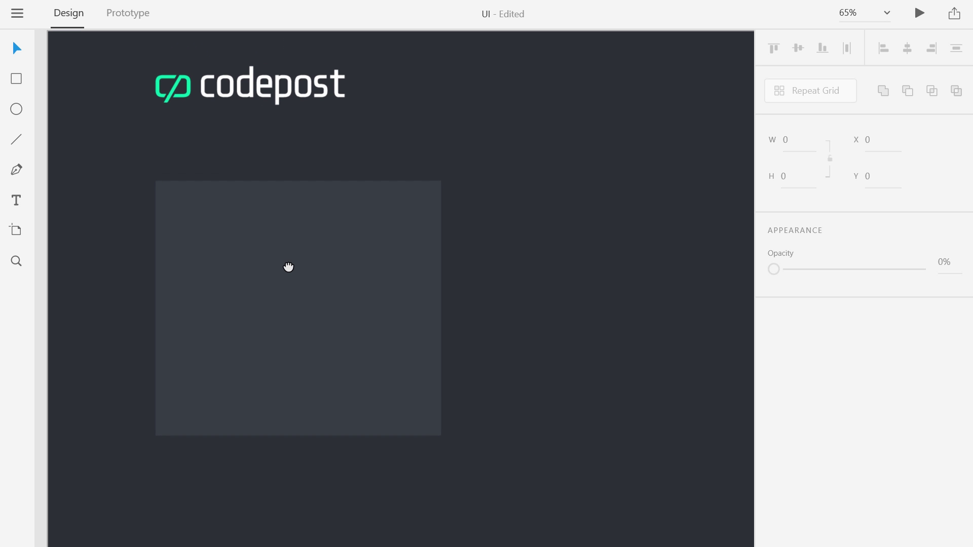
left_click(20, 201)
left_click_drag(173, 204, 386, 267)
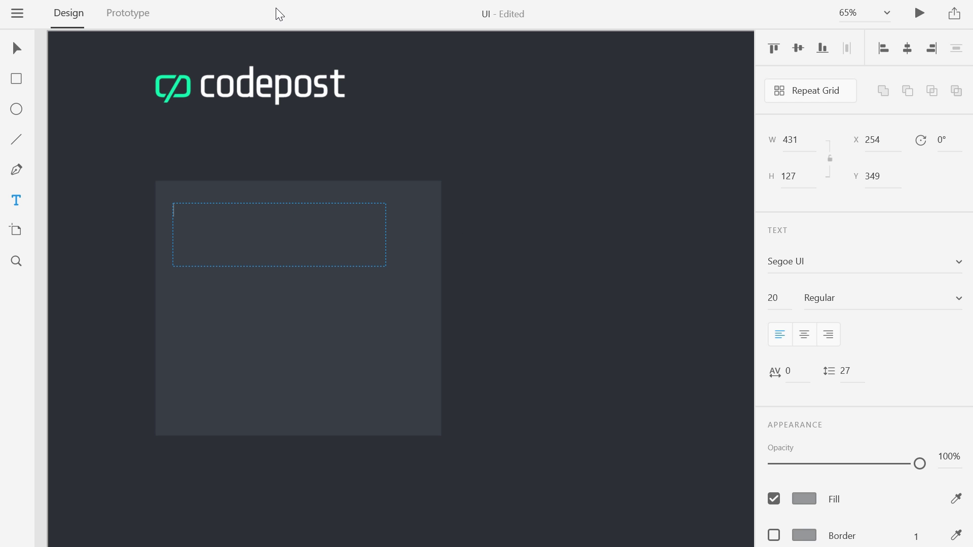
type("Creating a Todos App with the M")
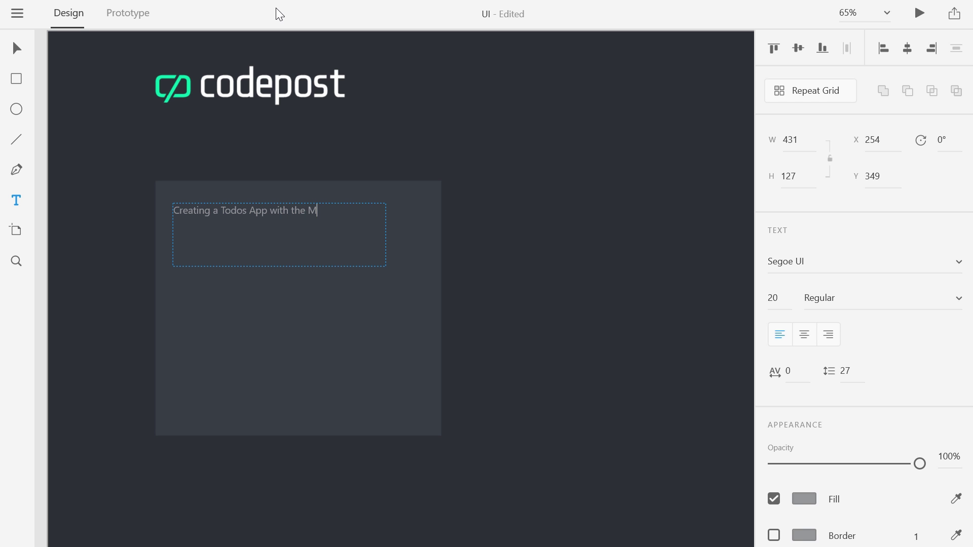
type("ean")
key("BackSpace")
key("BackSpace")
key("BackSpace")
type("EAN Stack (Angular 4)")
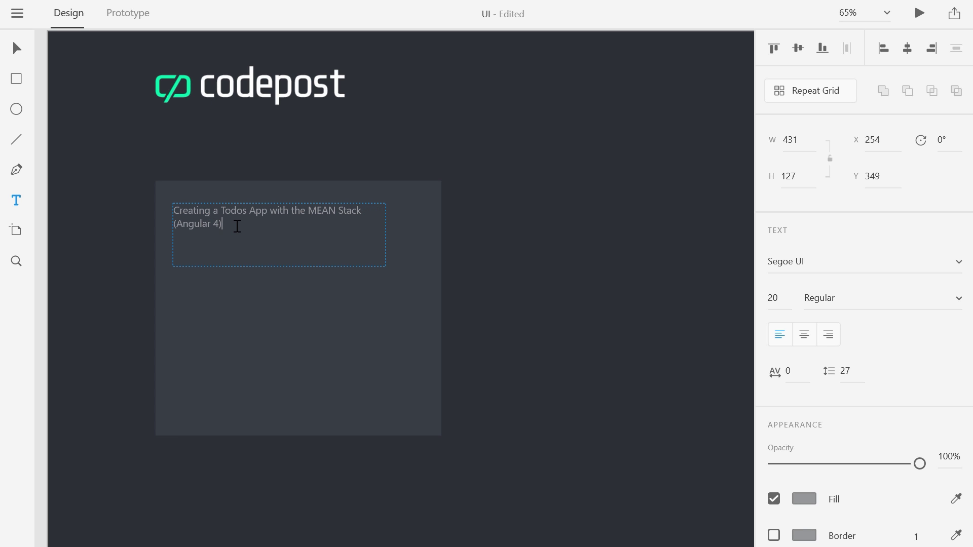
Change the fill of the whole card title text to white, #FFFFFF
key("ctrl+a")
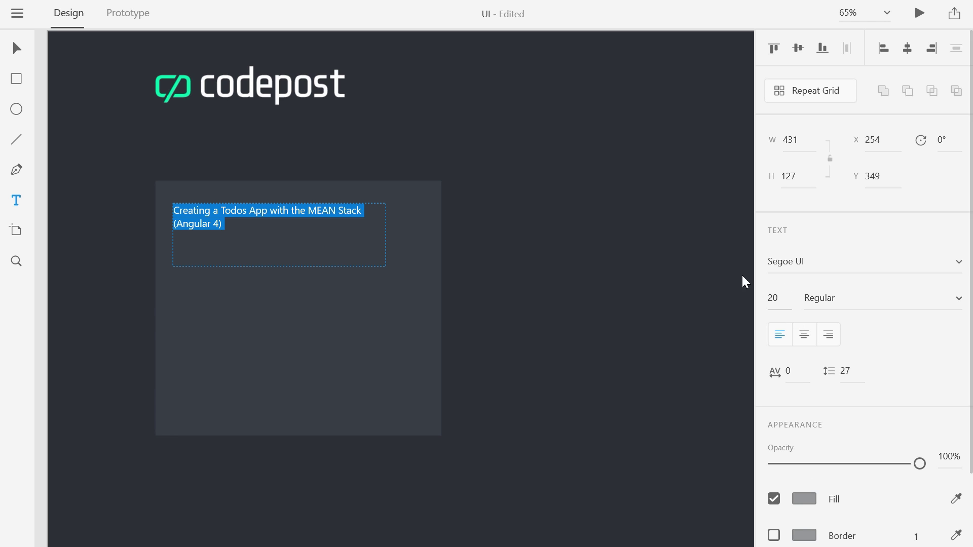
left_click(804, 499)
left_click_drag(613, 329, 587, 294)
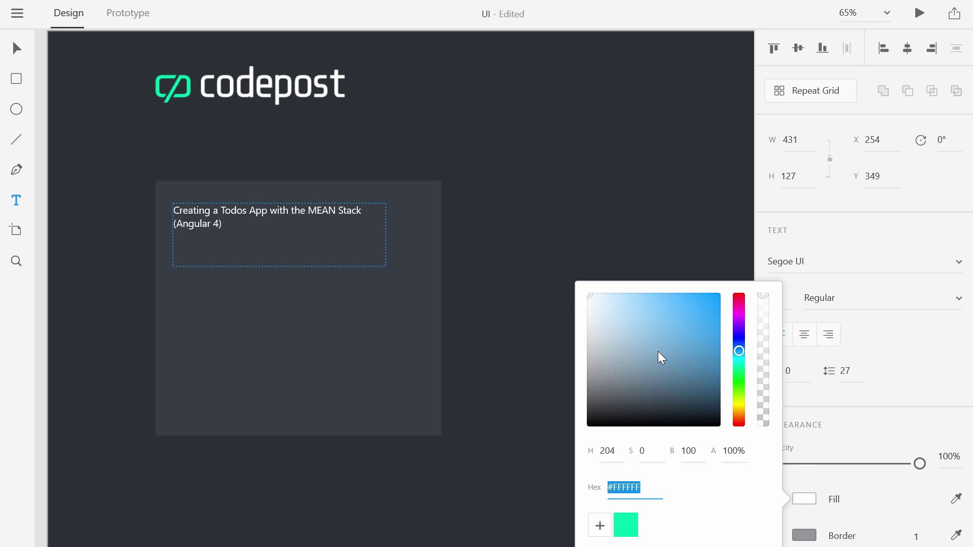
left_click(830, 211)
Set the card title's font size to 43 and extend its text box downward to a height of about 182
left_click_drag(772, 298, 798, 203)
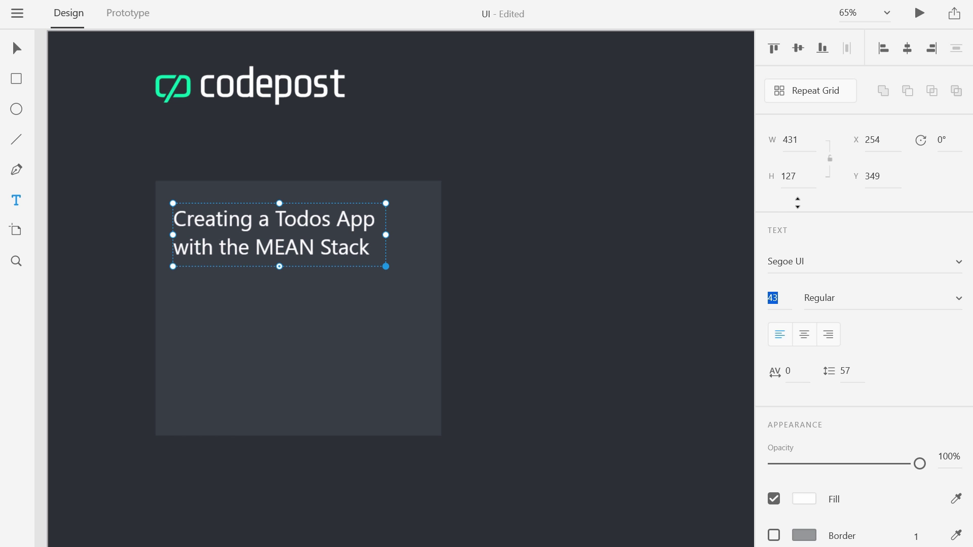
left_click(279, 267)
left_click_drag(279, 267, 279, 294)
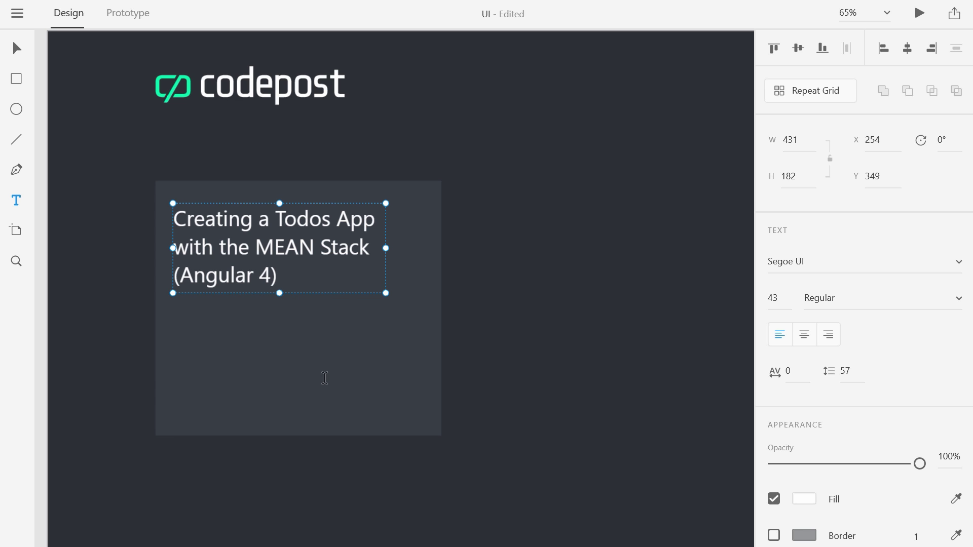
Set the card title's font to Raleway with the Light weight
left_click(864, 260)
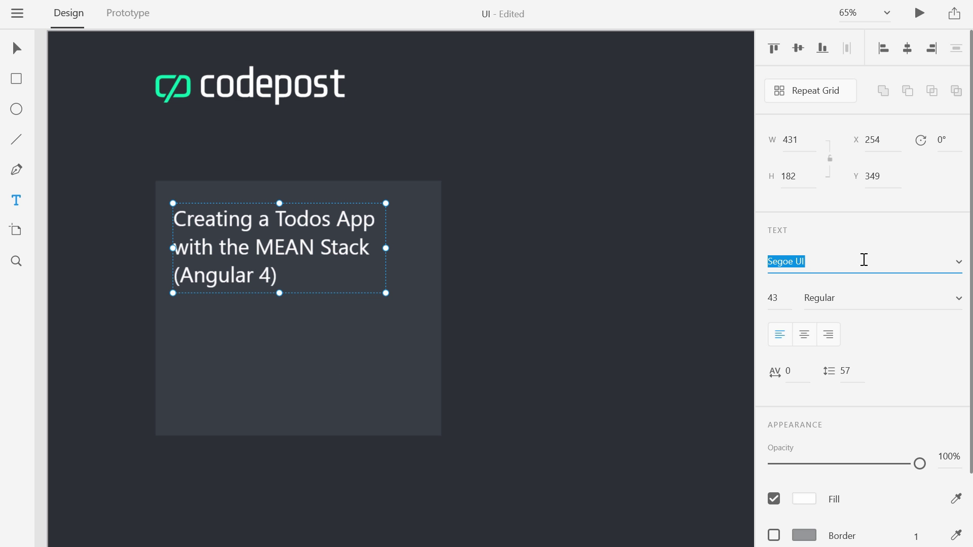
type("Raleway")
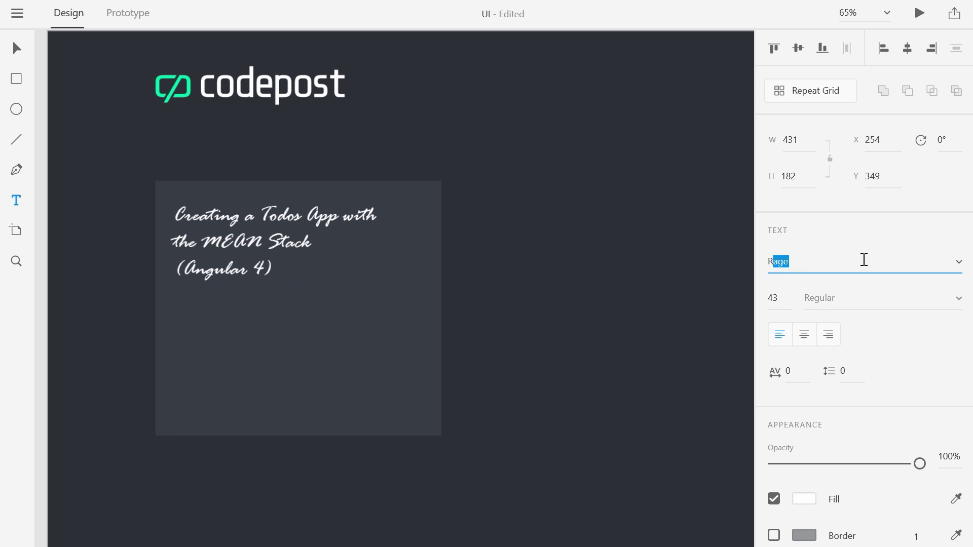
key("Return")
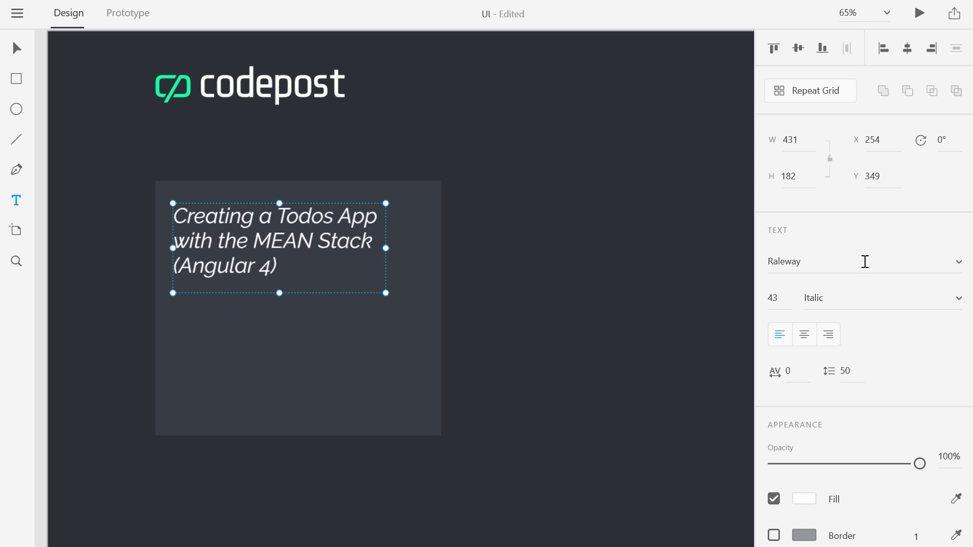
left_click(957, 300)
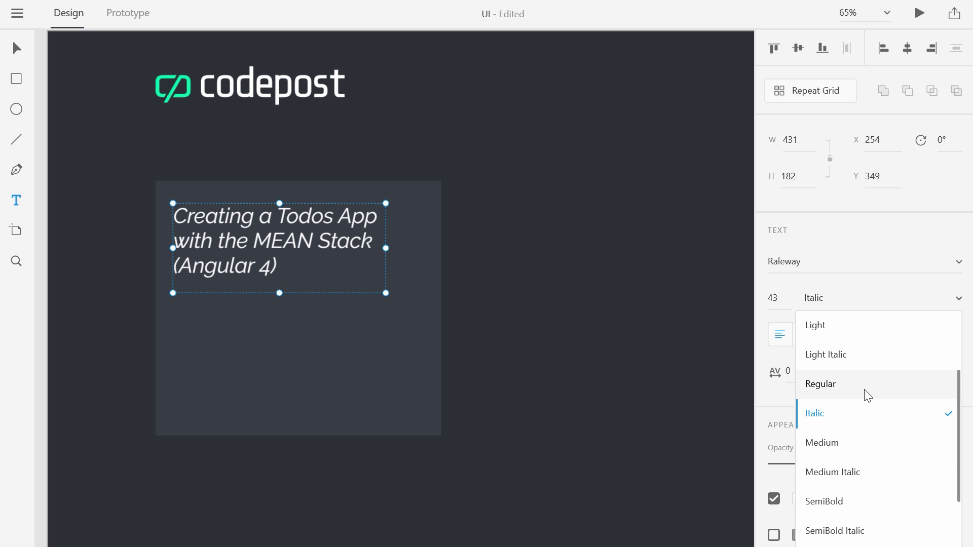
left_click(855, 334)
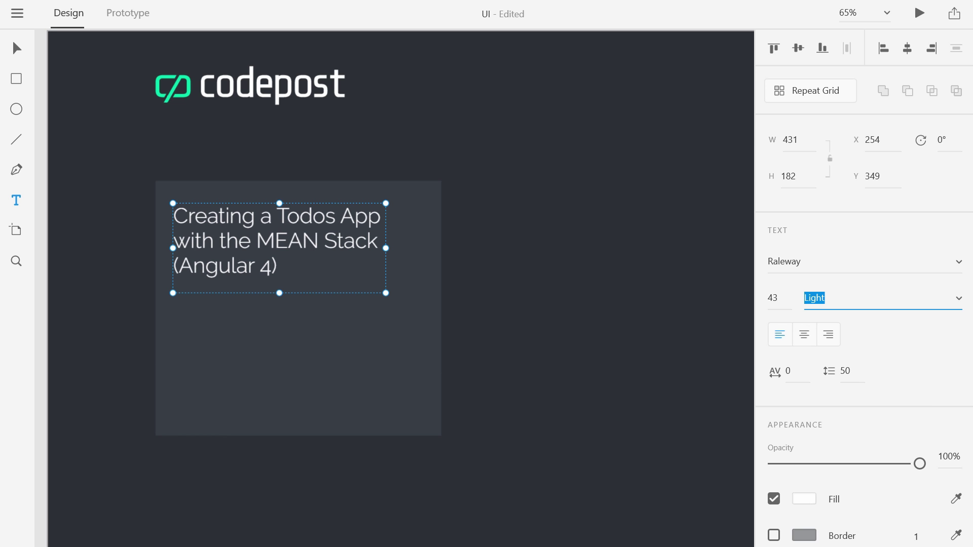
Switch to the browser, download the Raleway TTF from its Font Squirrel page, and return to Adobe XD with the Select tool
key("alt+Tab")
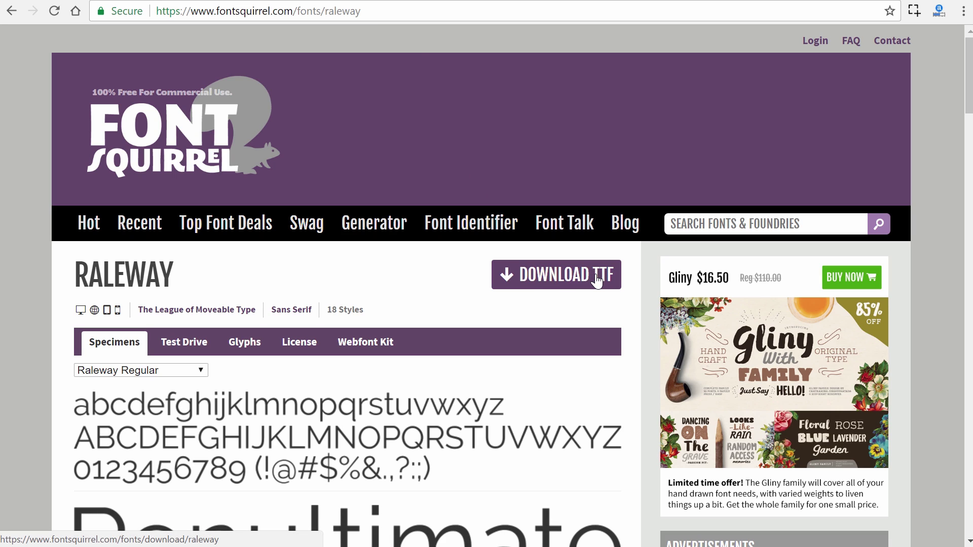
left_click(597, 280)
key("alt+Tab")
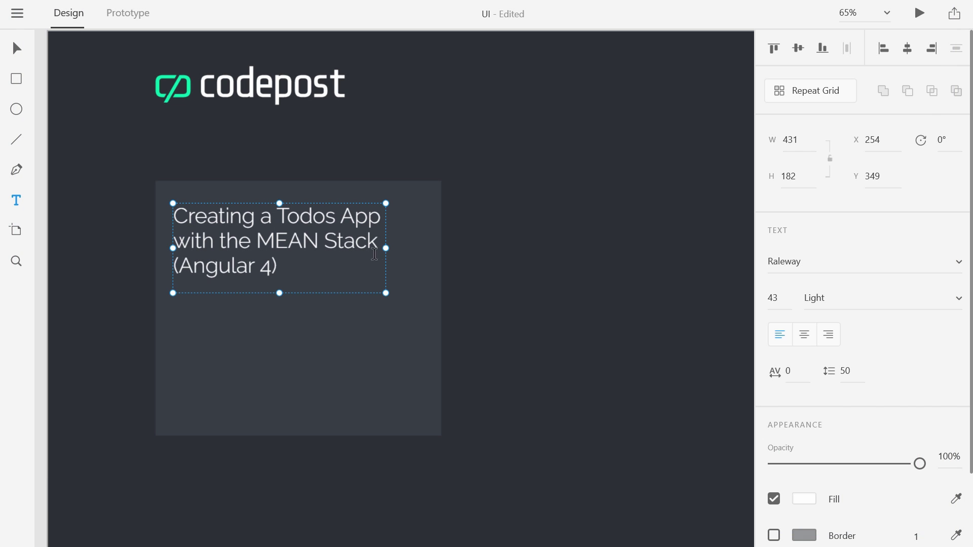
key("ctrl+a")
left_click(15, 49)
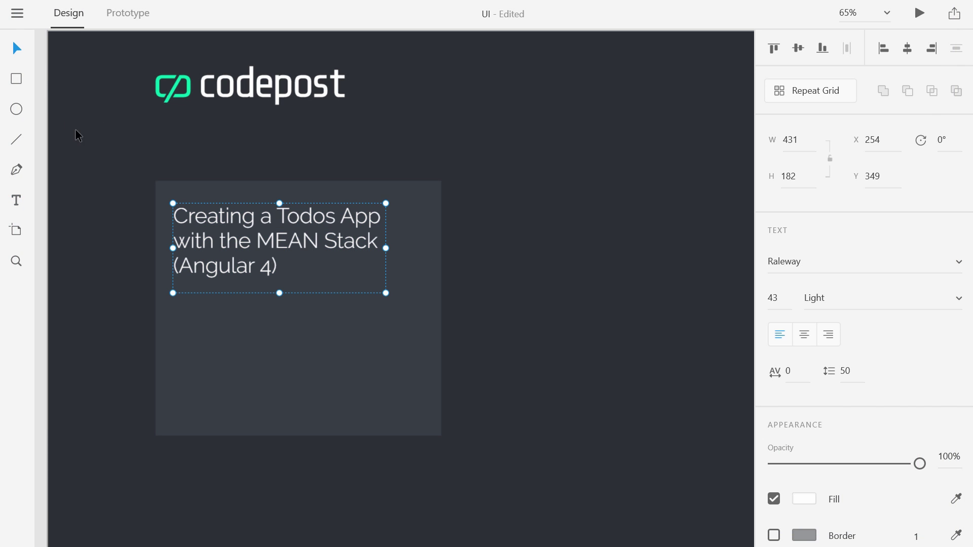
Set the card title's font size to 40 and its line spacing to 54
left_click(115, 156)
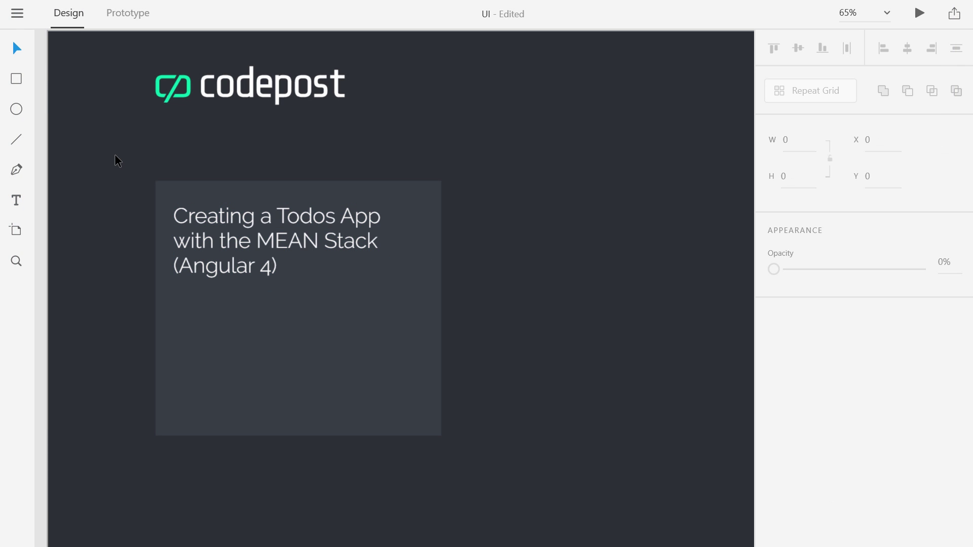
left_click(245, 245)
left_click(781, 298)
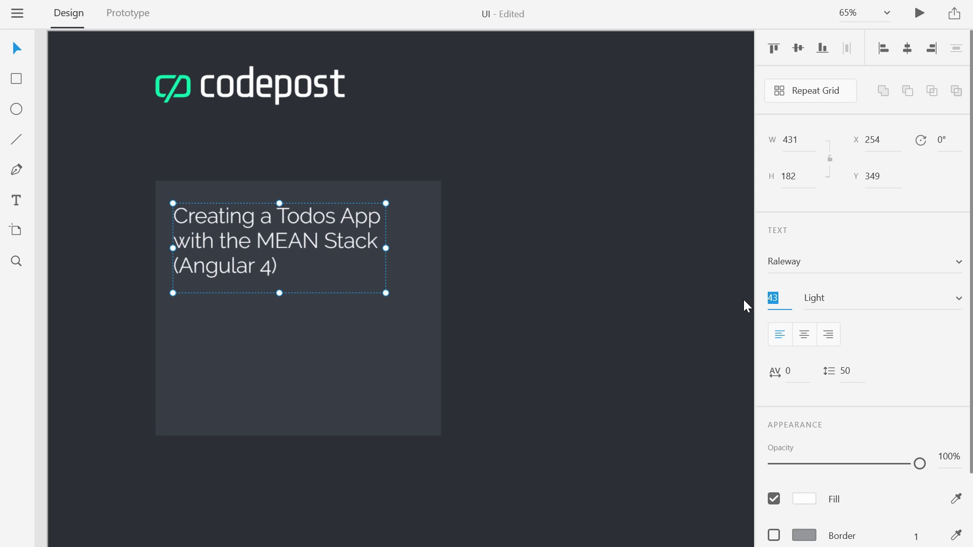
type("40")
key("Return")
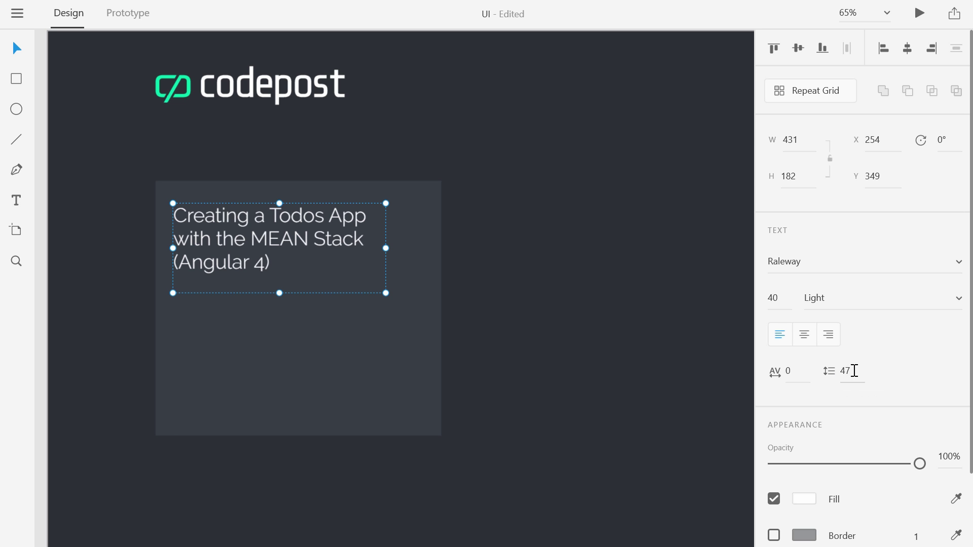
left_click_drag(854, 370, 831, 357)
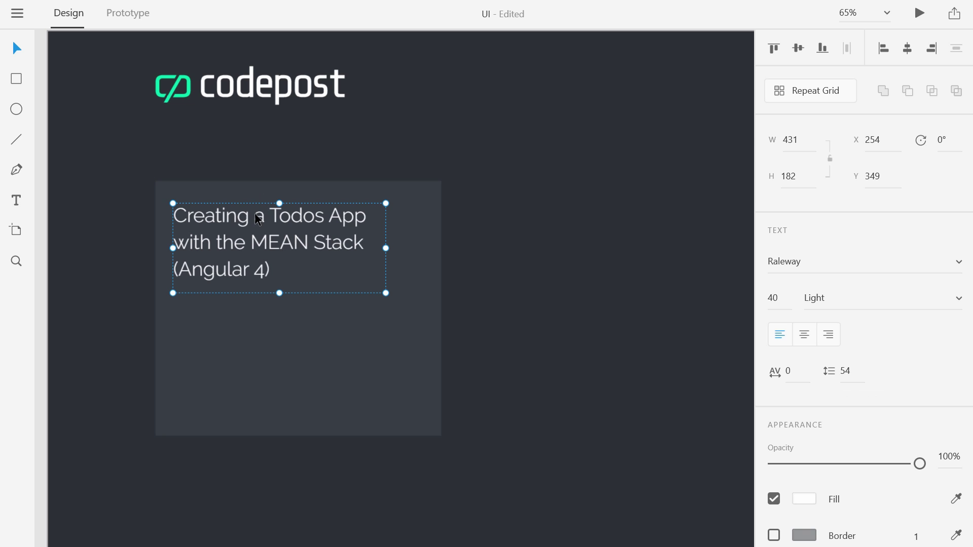
Nudge the card title within the card to X 255, Y 334
key("Left")
key("Left")
key("Left")
key("Left")
key("Up")
key("Up")
key("Up")
key("Up")
key("Up")
key("Up")
key("Up")
key("Up")
key("Up")
key("Up")
key("Up")
key("Up")
key("Up")
key("Up")
key("Up")
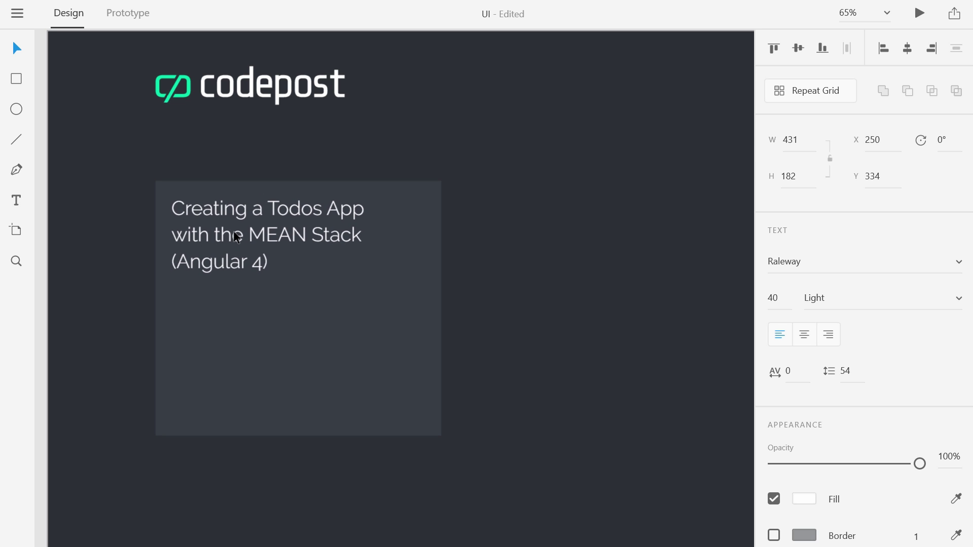
key("Right")
key("Right")
key("Right")
key("Right")
key("Right")
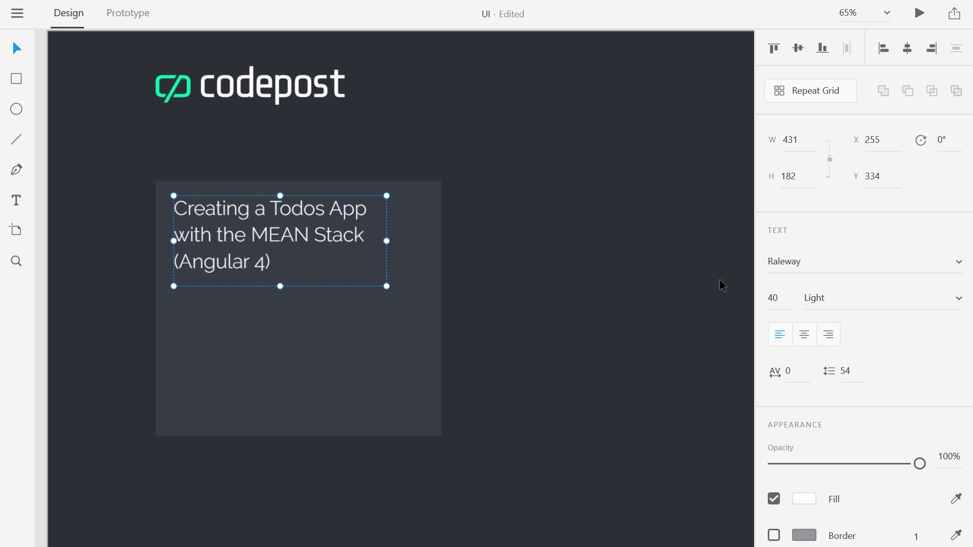
Reduce the card title's font size to 37
left_click(775, 297)
left_click(785, 298)
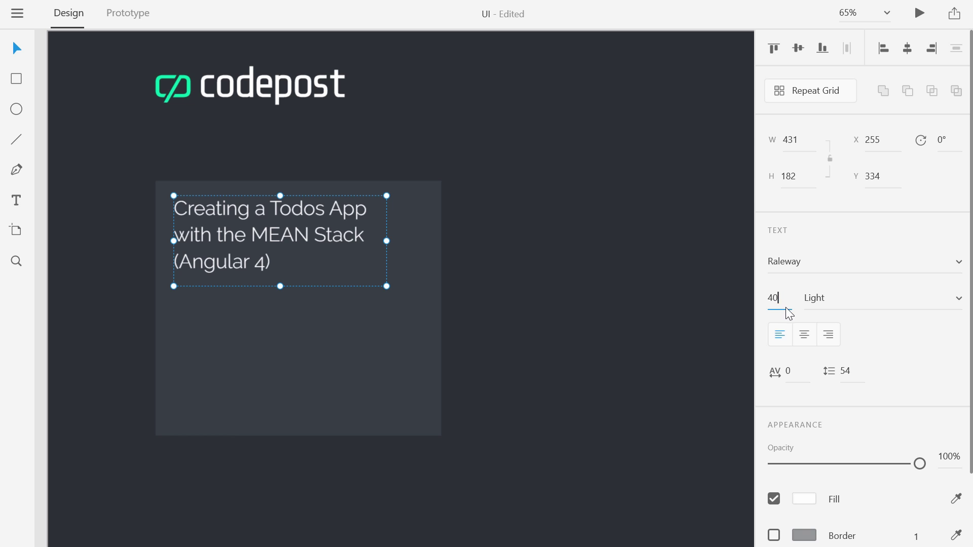
key("Down")
key("Down")
key("Down")
key("Down")
key("Up")
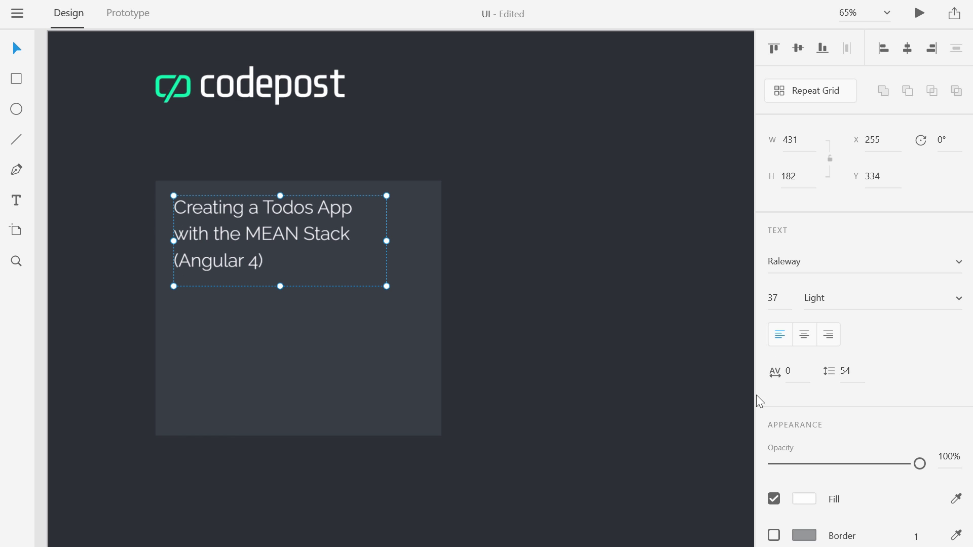
Draw a text box about 497 by 178 below the card title, aligned with its left edge, and enter the placeholder asdf
left_click(84, 101)
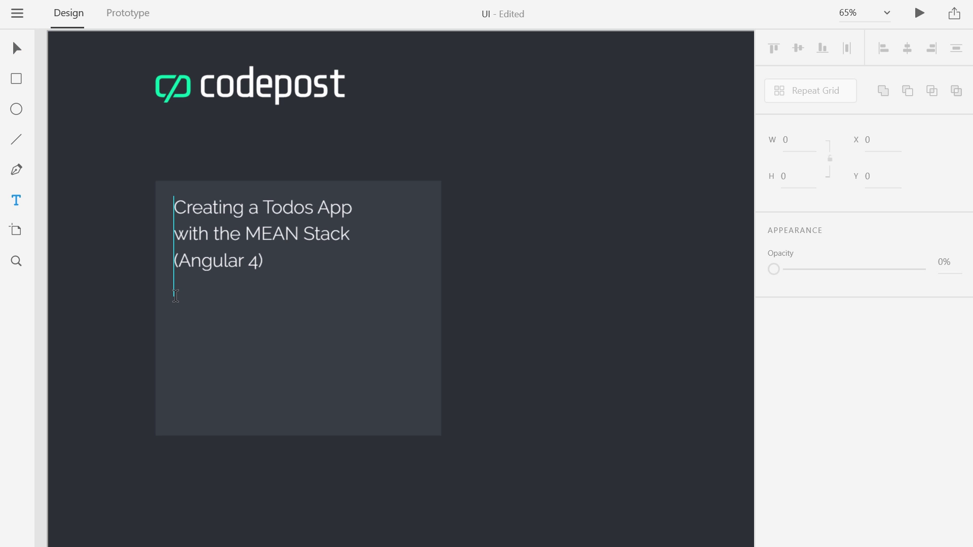
left_click_drag(174, 297, 420, 385)
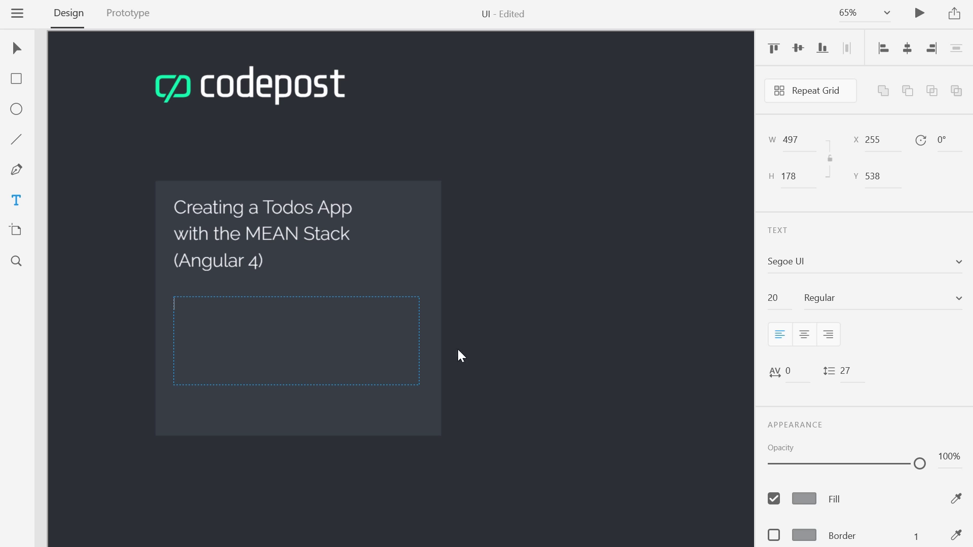
type("asdf")
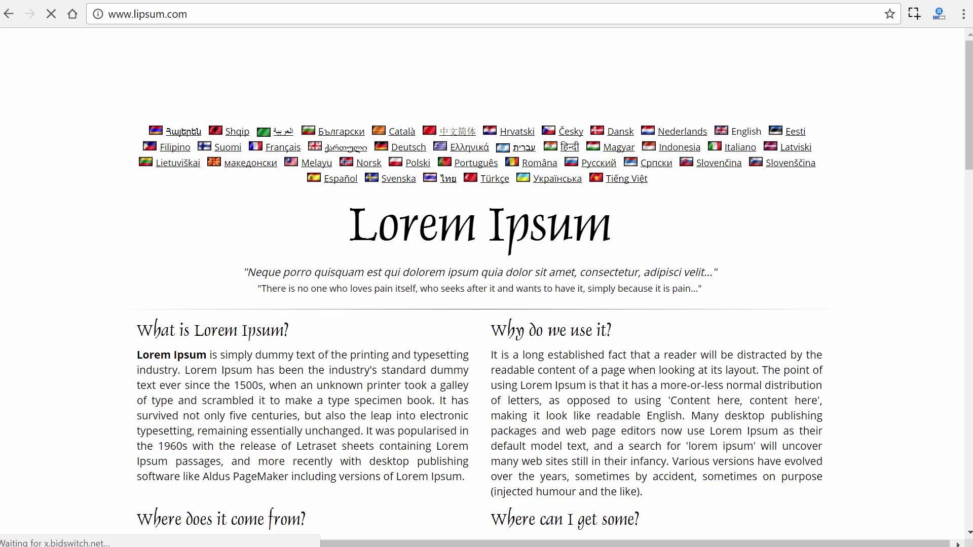
Switch to the browser and copy the standard Lorem Ipsum passage on lipsum.com, from "Lorem ipsum dolor" through "nulla pariatur."
left_click(180, 14)
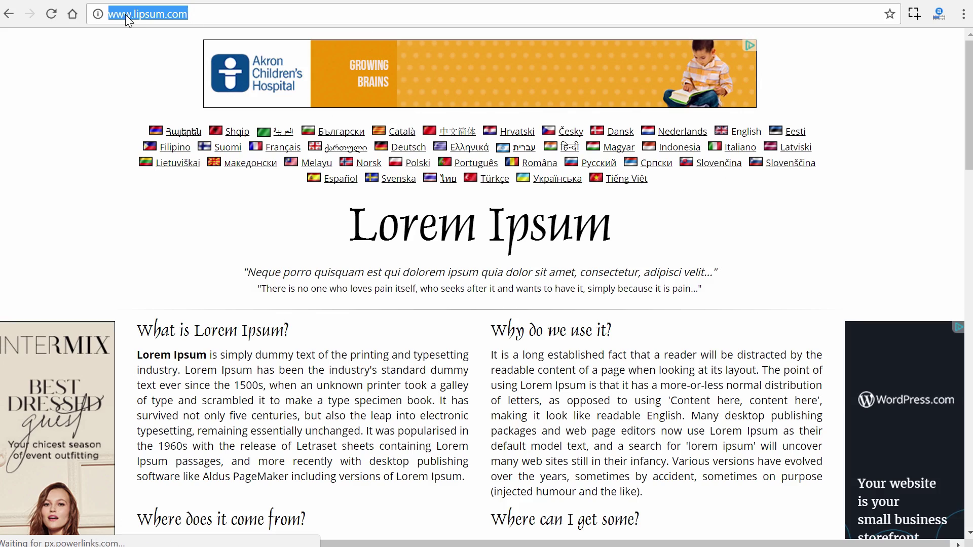
scroll(229, 248, "down", 20)
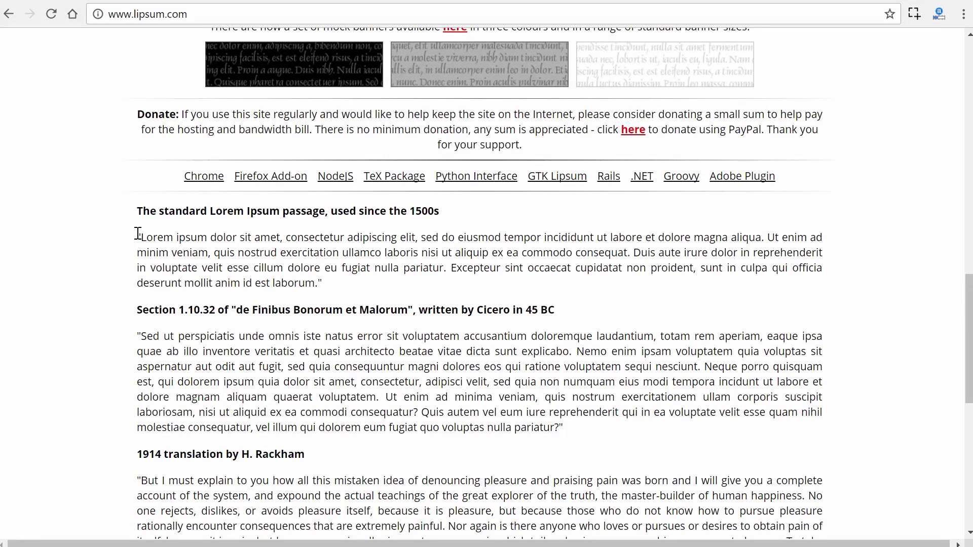
left_click_drag(138, 233, 446, 269)
key("ctrl+c")
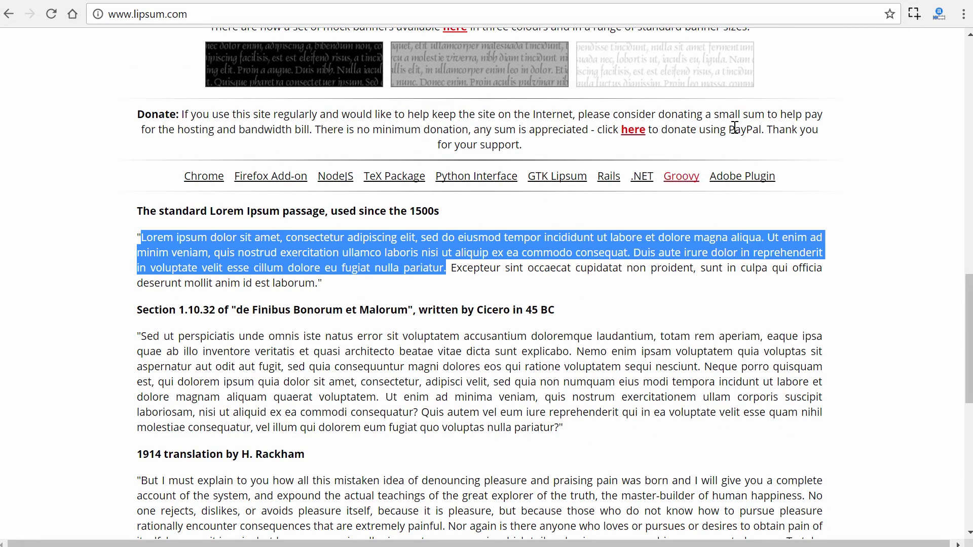
Return to Adobe XD, replace the asdf placeholder with the copied Lorem Ipsum passage, and activate the Select tool
key("alt+Tab")
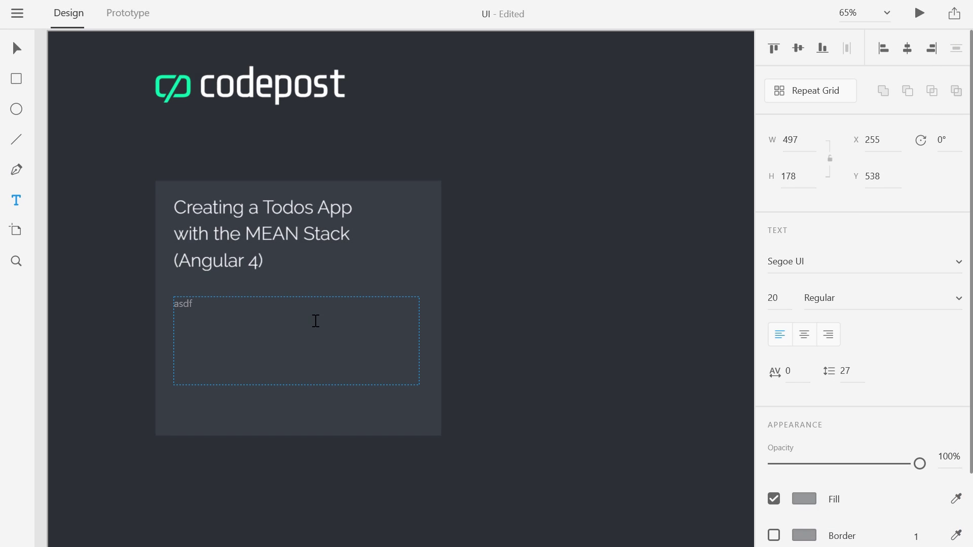
key("ctrl+a")
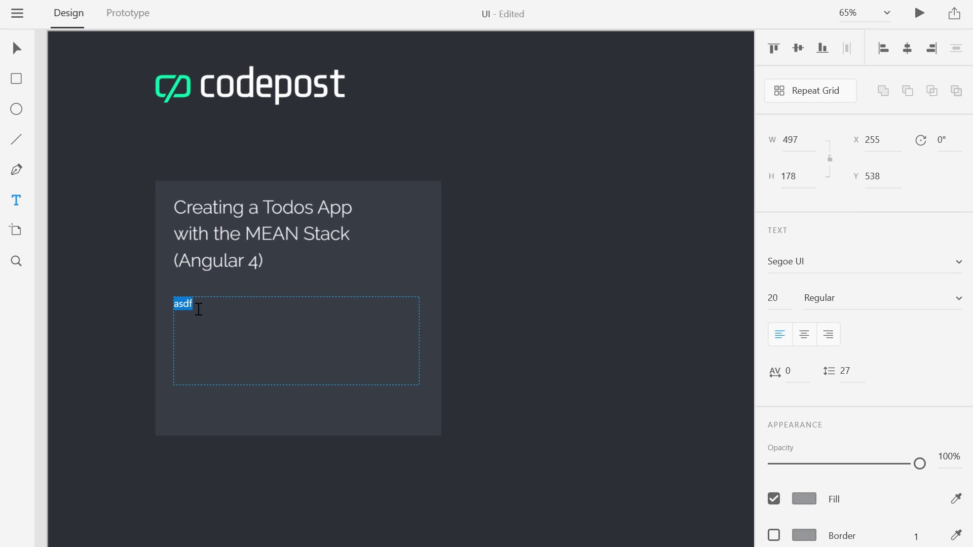
key("ctrl+v")
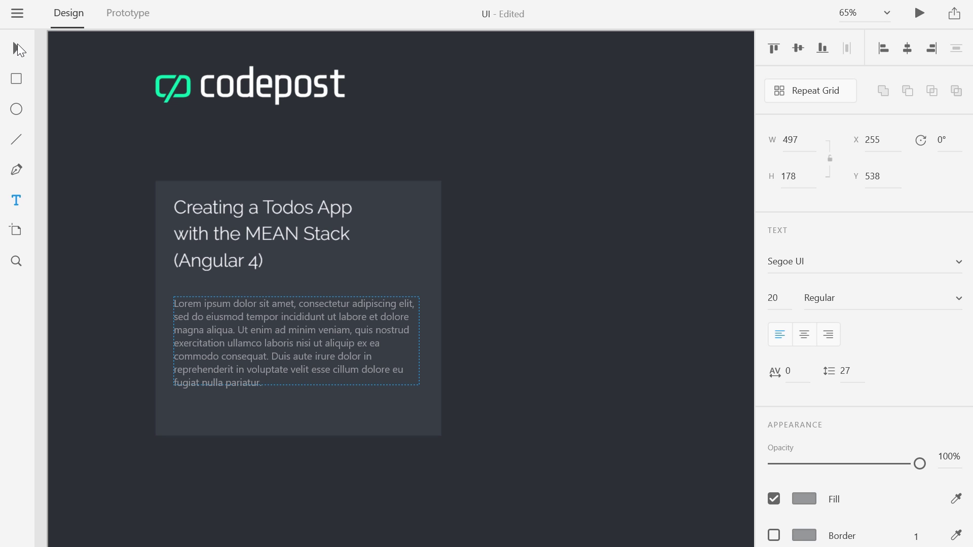
left_click(17, 49)
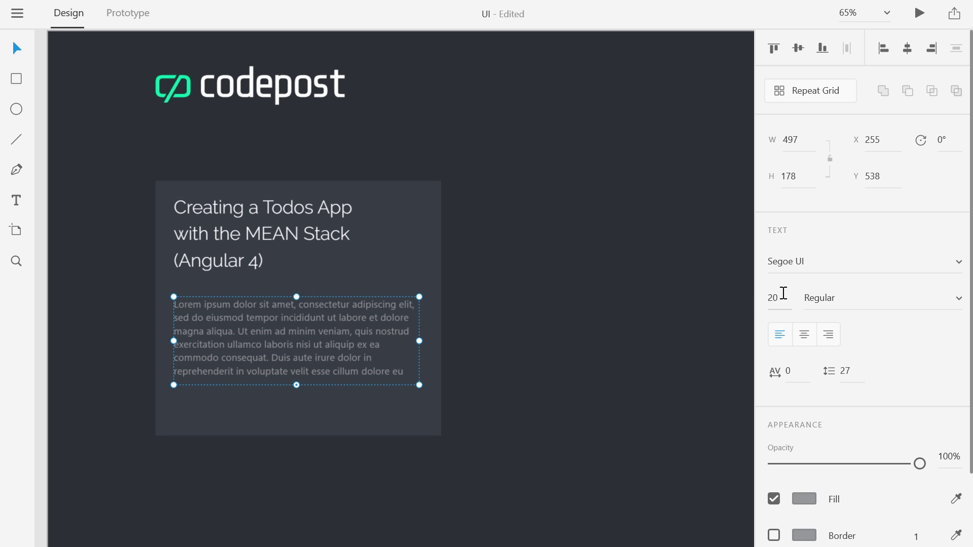
Set the card description's font size to 27 and its font to Raleway with the Light weight
left_click_drag(780, 288, 782, 264)
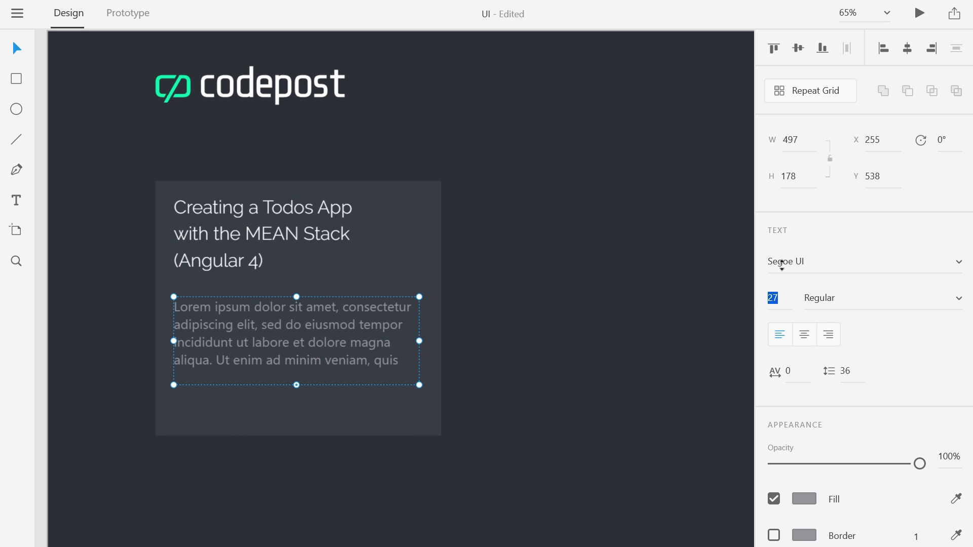
left_click(834, 258)
type("Raleway")
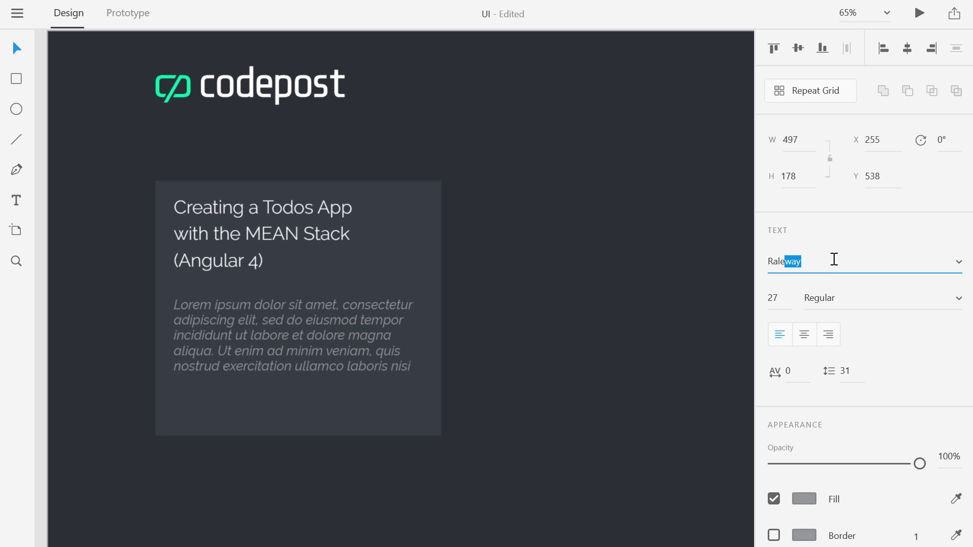
key("Return")
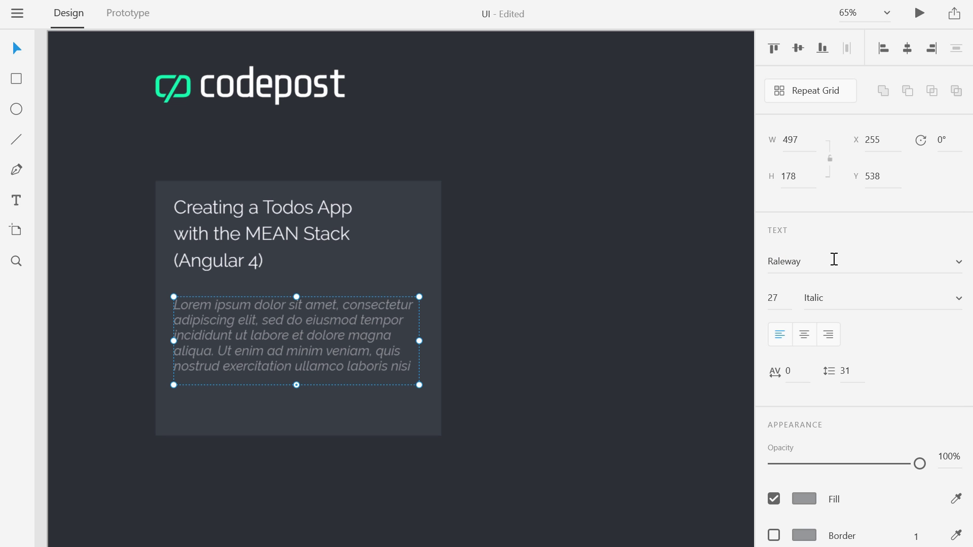
left_click(957, 262)
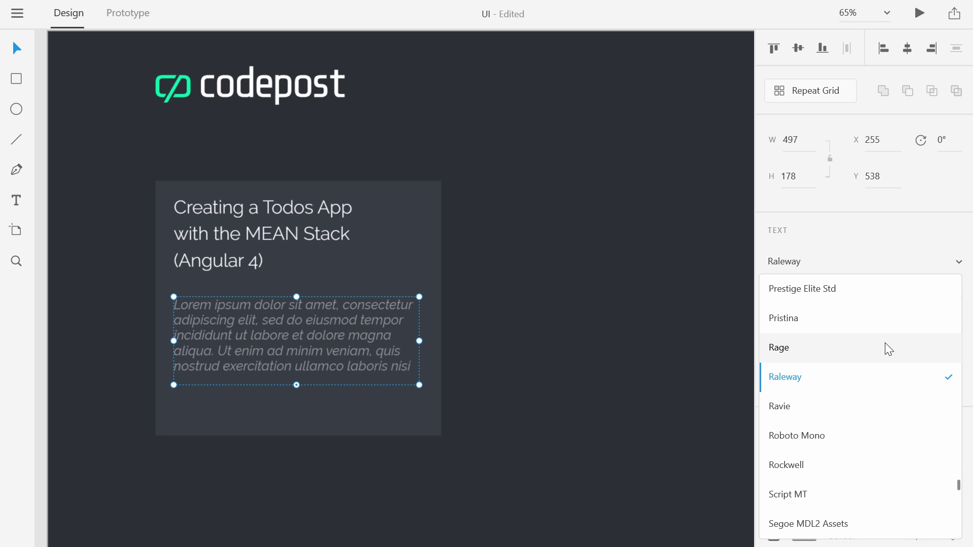
left_click(864, 385)
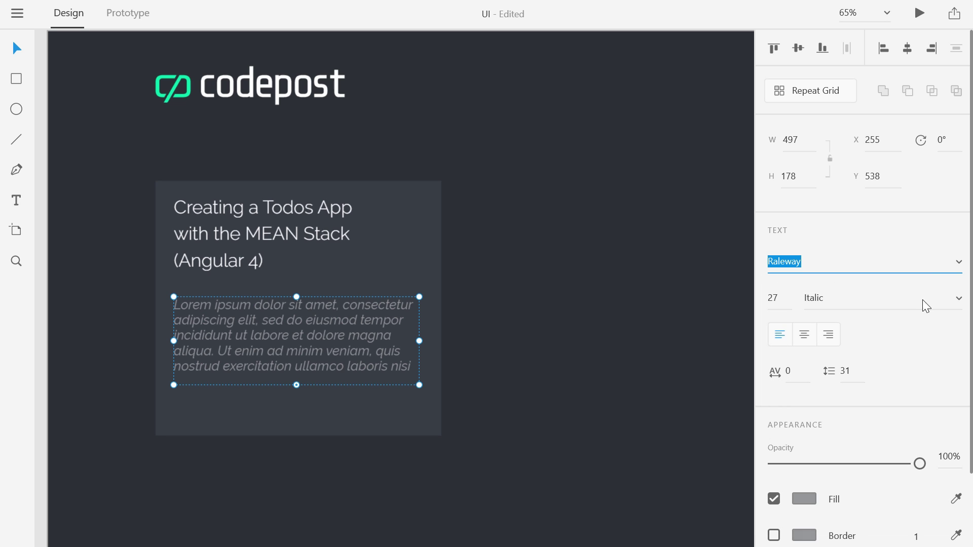
left_click(959, 298)
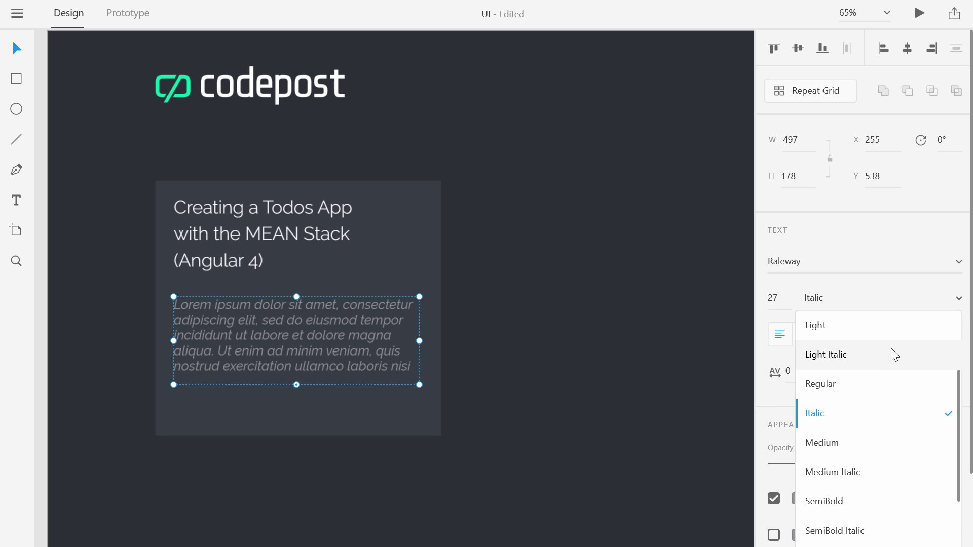
left_click(860, 330)
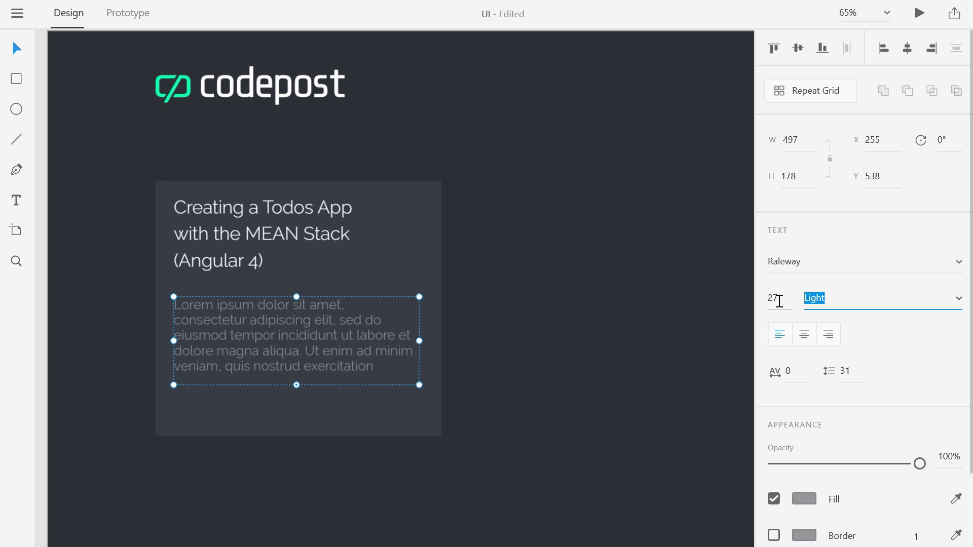
Set the card description's font size to 26 and its line spacing to 39
left_click(779, 304)
key("Down")
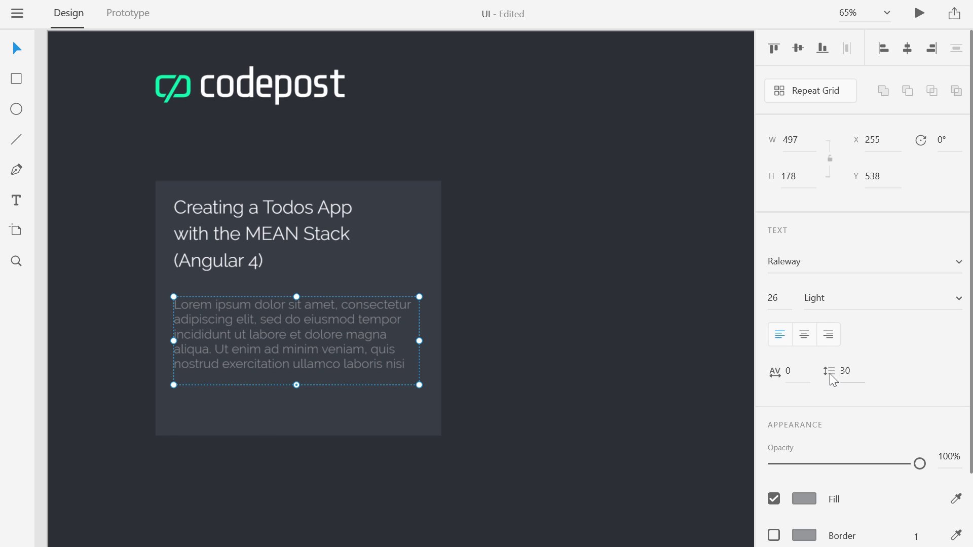
left_click_drag(829, 371, 839, 324)
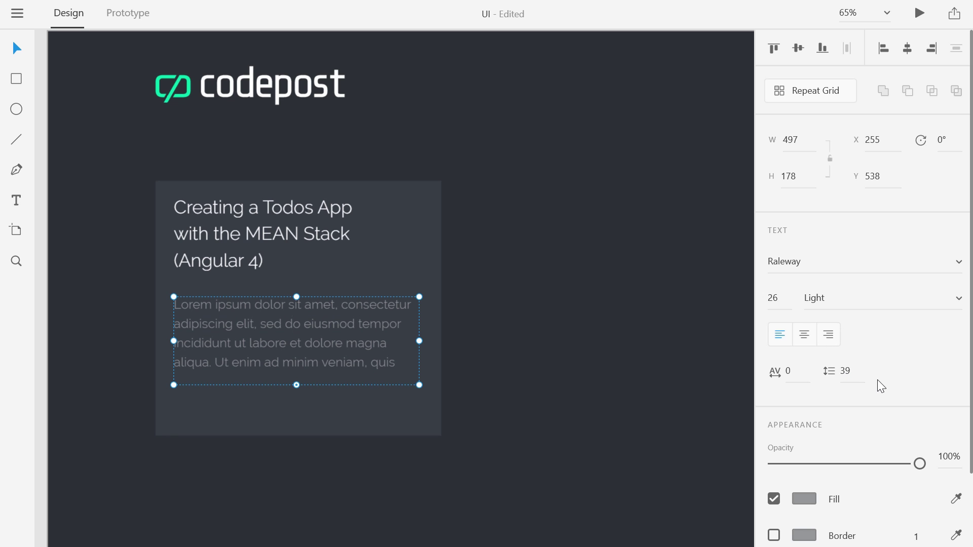
Move the card description slightly up, closer to the title, keeping it aligned with the title's left edge
left_click(417, 365)
left_click(116, 296)
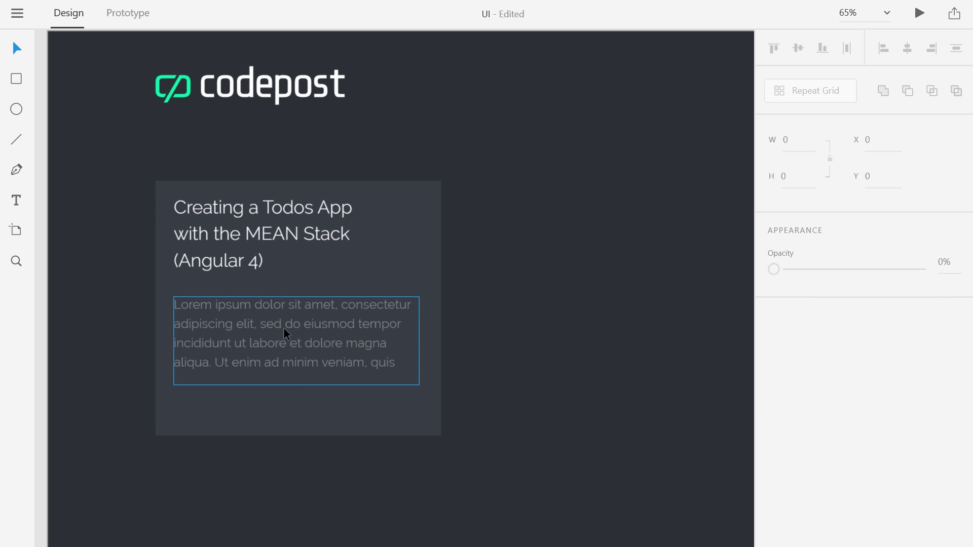
left_click_drag(285, 331, 295, 331)
left_click(553, 299)
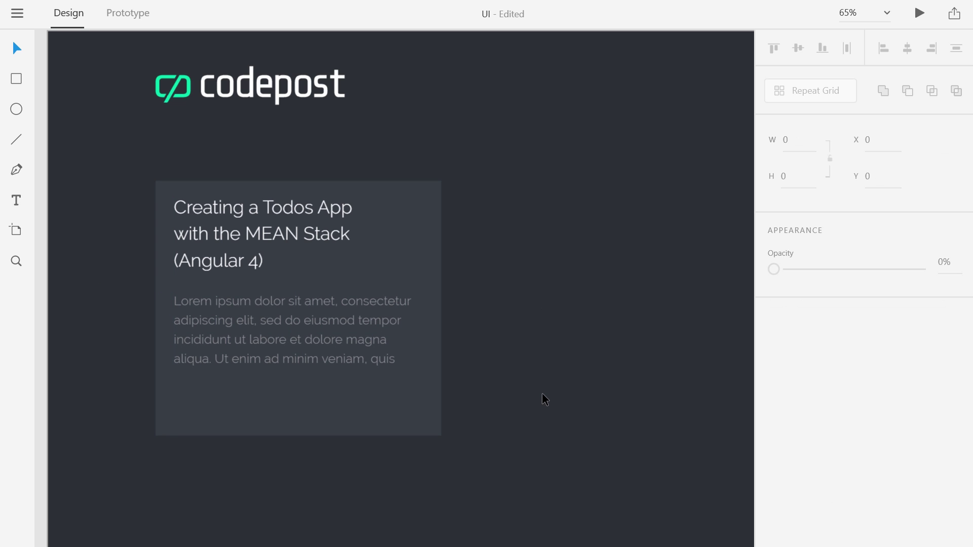
Select the header's Post Tutorial text with its border and place a duplicate in the card below the description
scroll(549, 333, "down", 3)
scroll(549, 333, "up", 3)
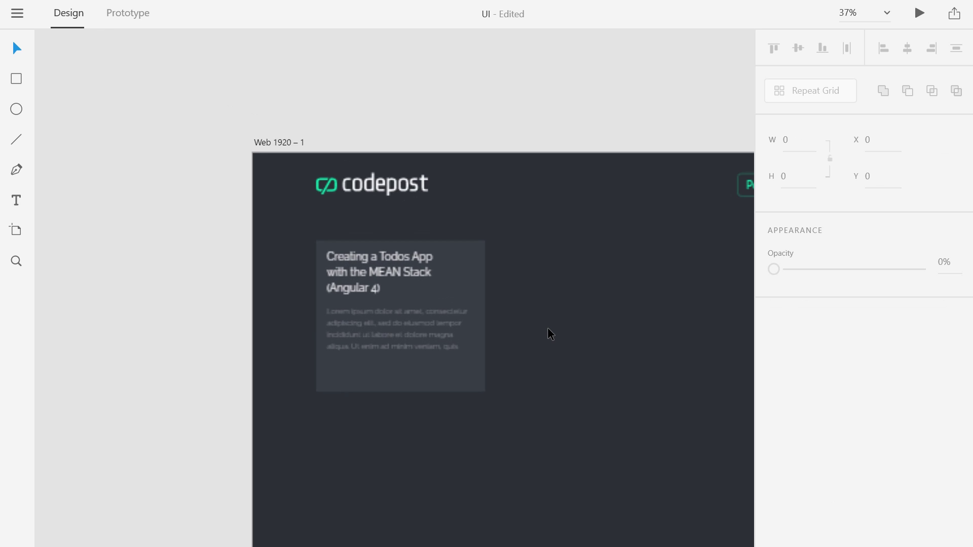
left_click_drag(572, 315, 409, 298)
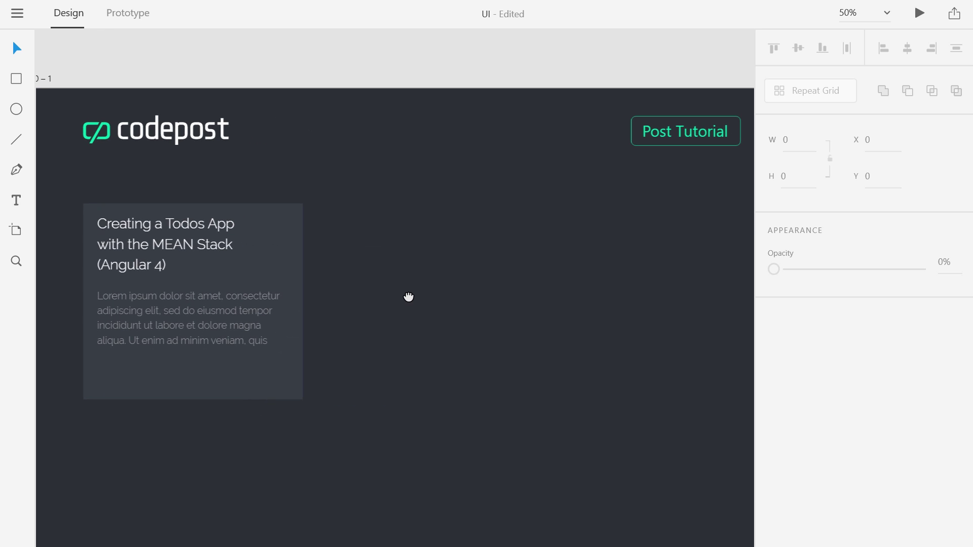
left_click(676, 135)
left_click_drag(629, 102, 701, 154)
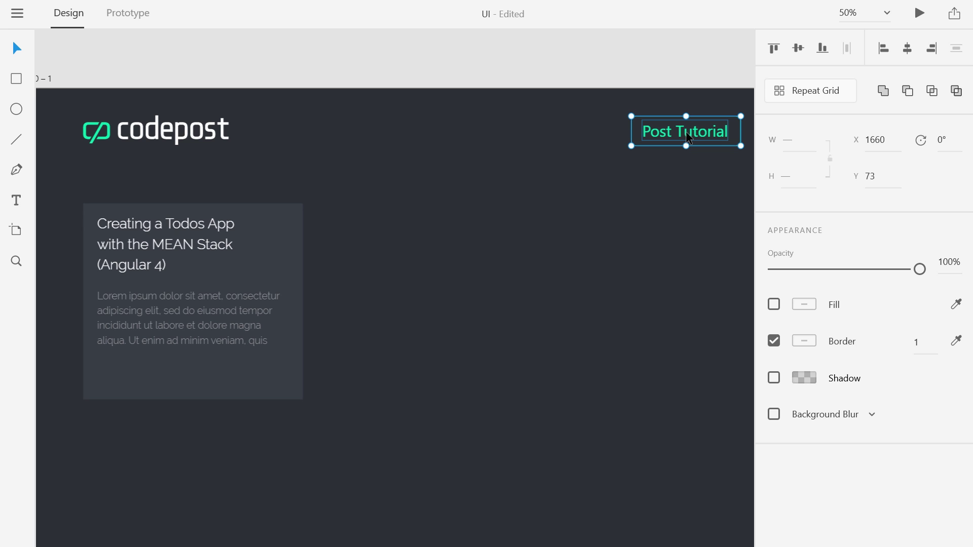
left_click_drag(700, 130, 151, 380)
Scale the duplicated Post Tutorial button down to fit under the description, at X 255 and about Y 729
left_click_drag(204, 357, 177, 362)
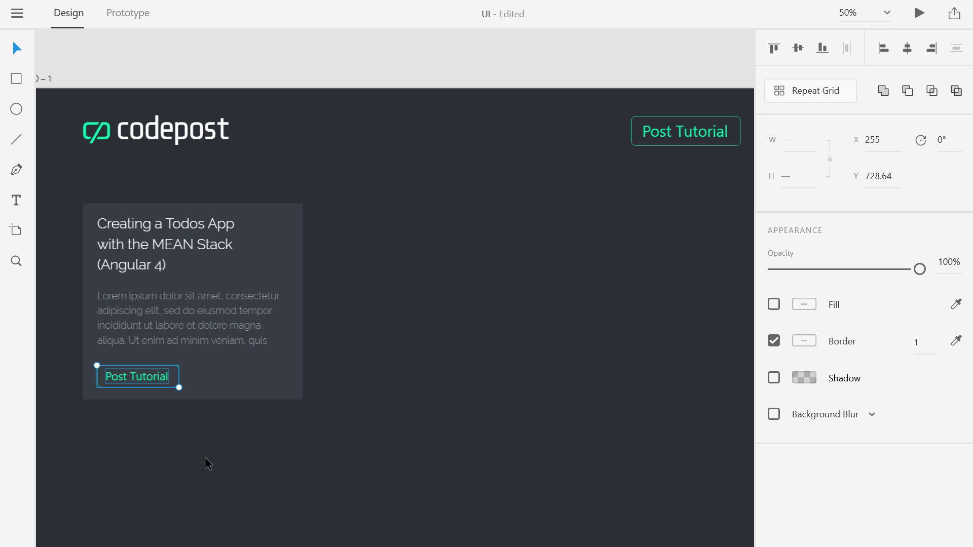
scroll(146, 393, "up", 5)
left_click_drag(212, 333, 364, 408)
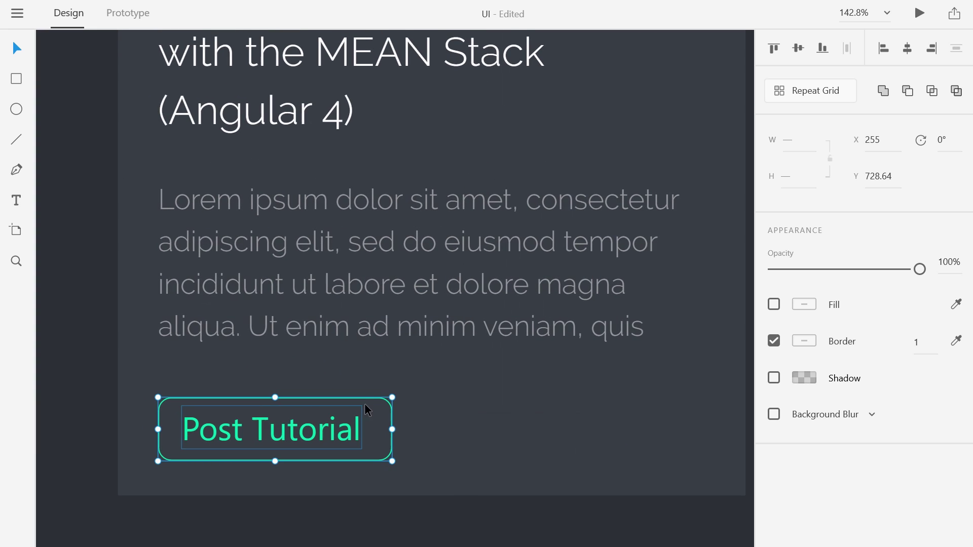
scroll(378, 321, "down", 4)
left_click(381, 383)
left_click(413, 437)
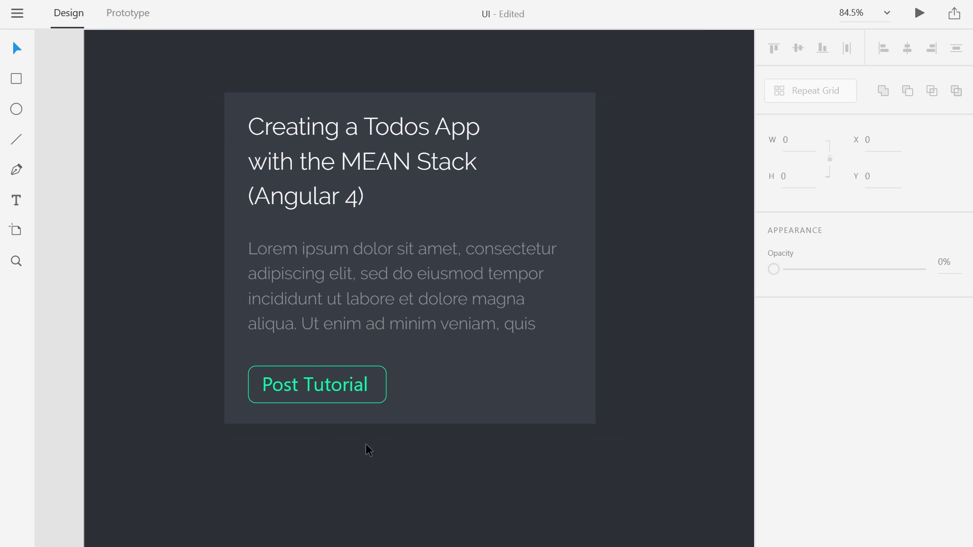
Change the card button's label to "More info"
left_click(326, 394)
double_click(341, 391)
key("ctrl+a")
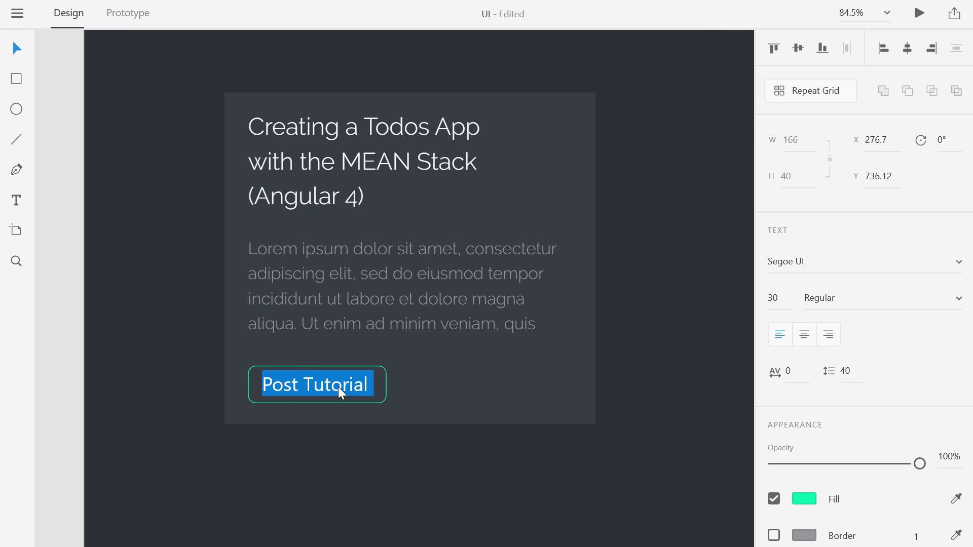
type("More info")
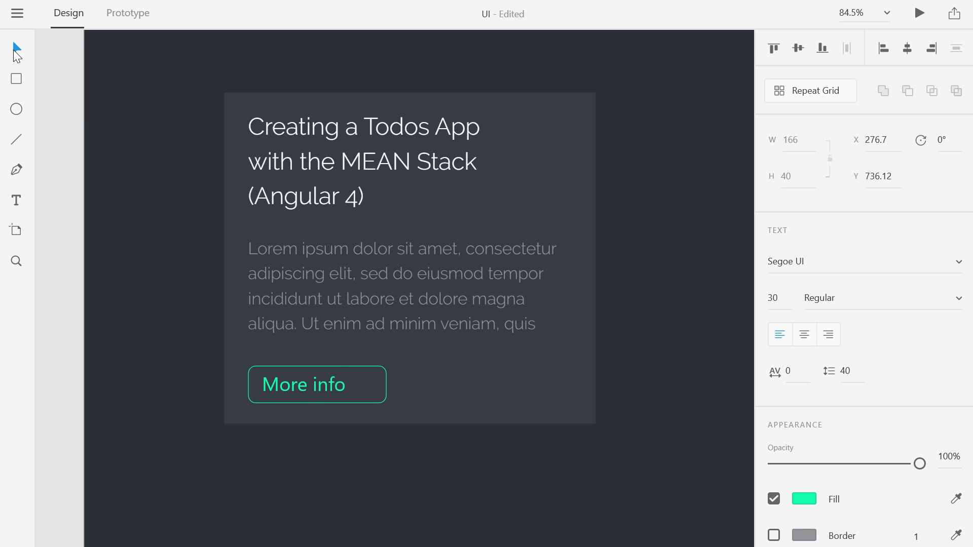
key("Escape")
left_click(304, 395)
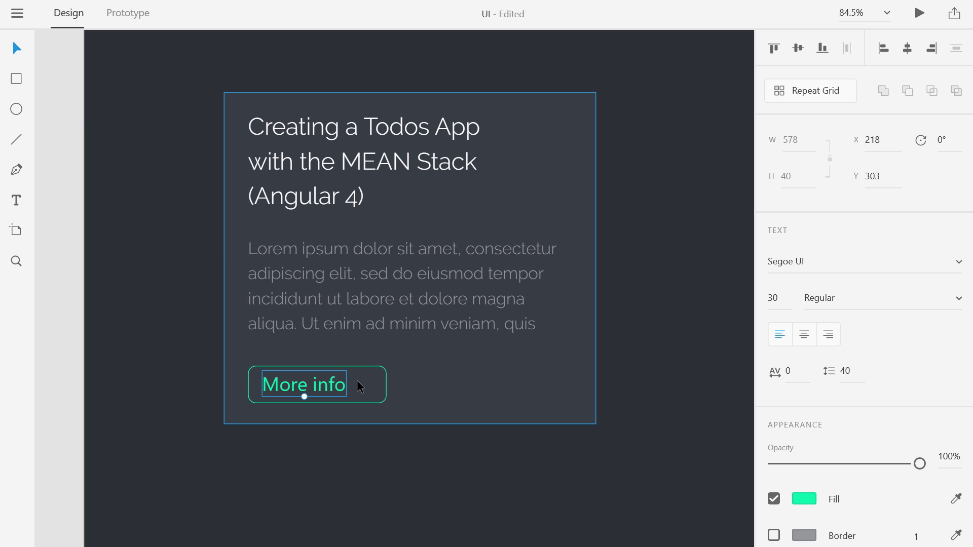
Narrow the rounded border around the card's More info label to a width of 175
left_click(387, 381)
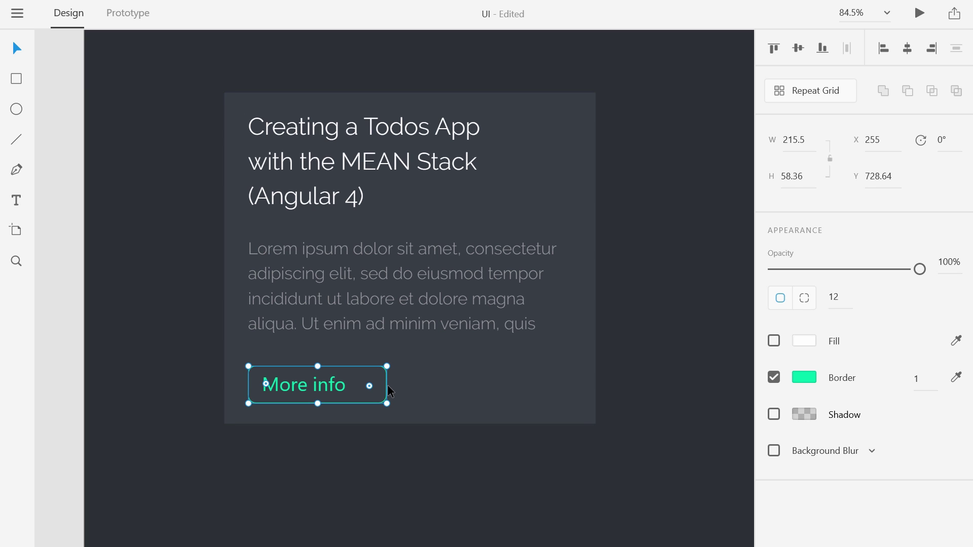
double_click(388, 399)
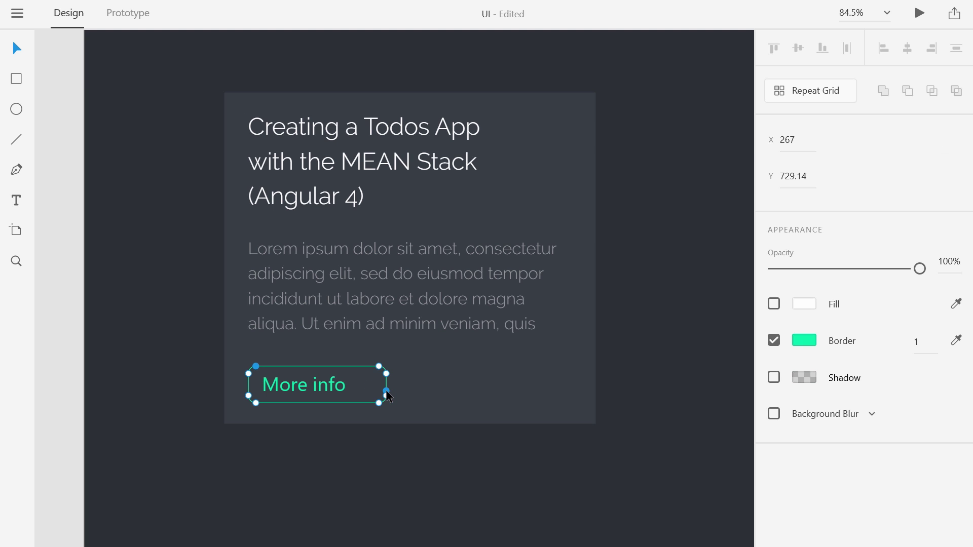
left_click(387, 386)
key("Escape")
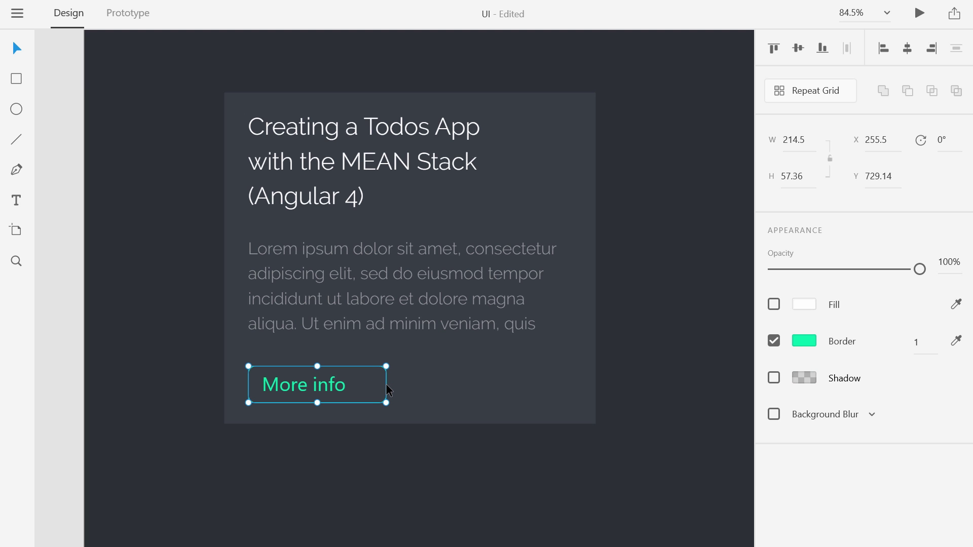
left_click_drag(386, 366, 361, 366)
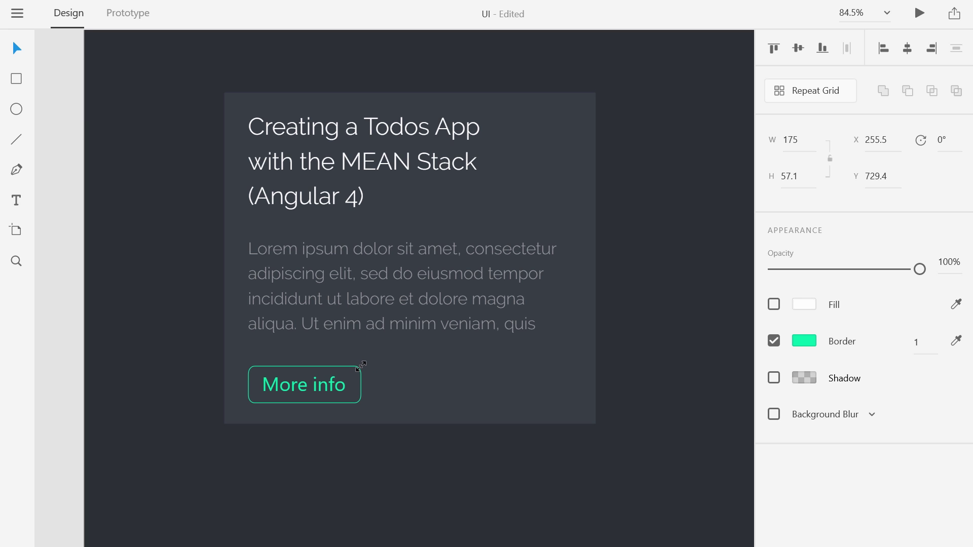
left_click(651, 326)
key("ctrl+1")
key("ctrl+0")
scroll(652, 324, "down", 2)
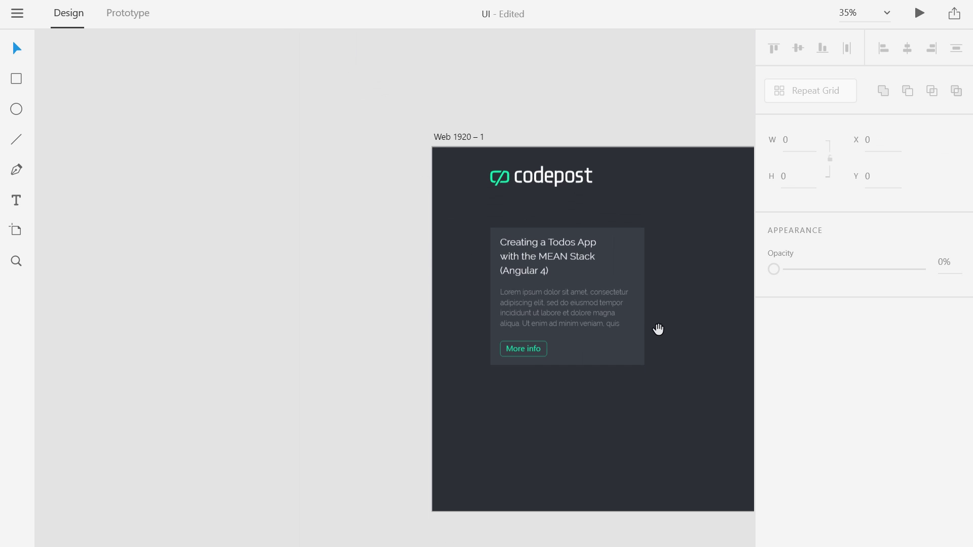
left_click_drag(659, 329, 306, 324)
scroll(310, 338, "up", 1)
scroll(312, 343, "up", 1)
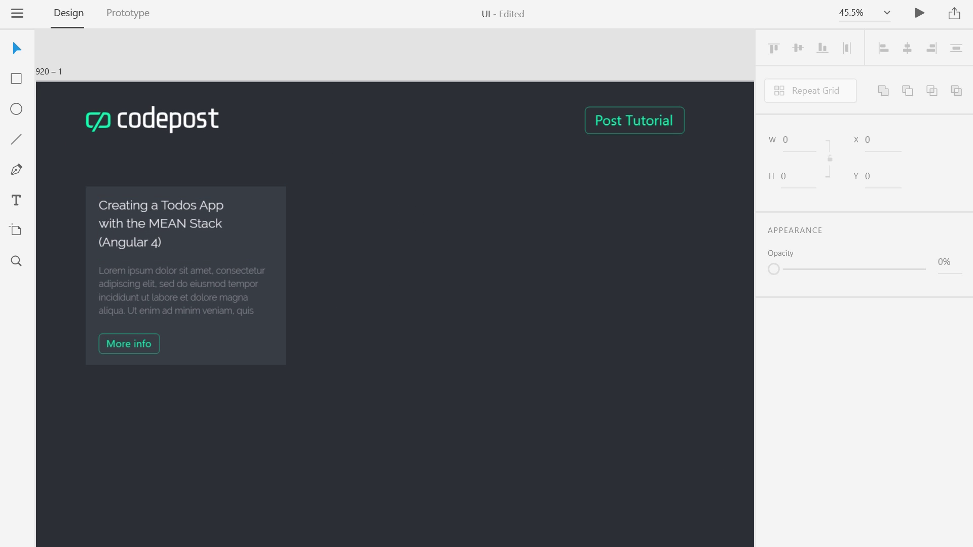
Switch to Illustrator and save a copy of logo.svg as external.svg in the M3_03_End folder, with the default SVG options
key("alt+Tab")
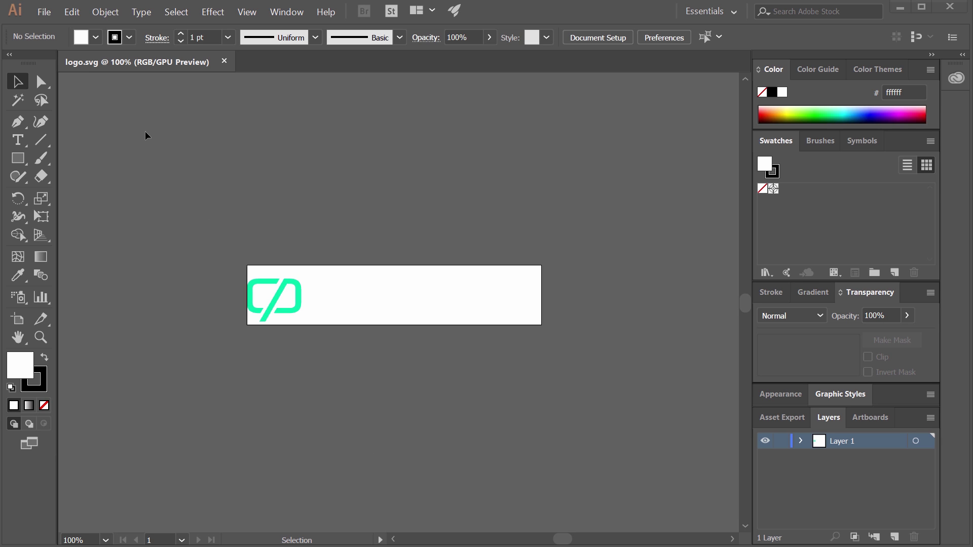
left_click(43, 11)
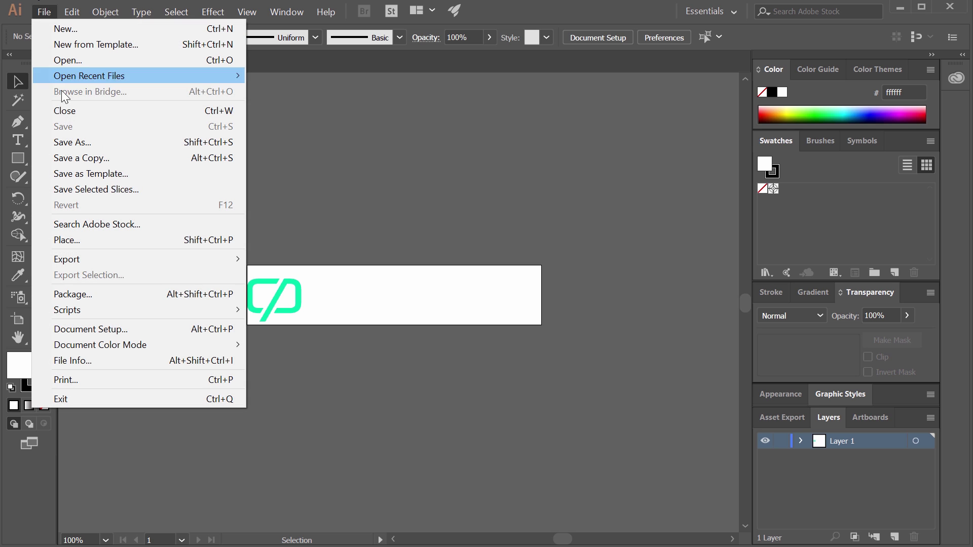
left_click(77, 142)
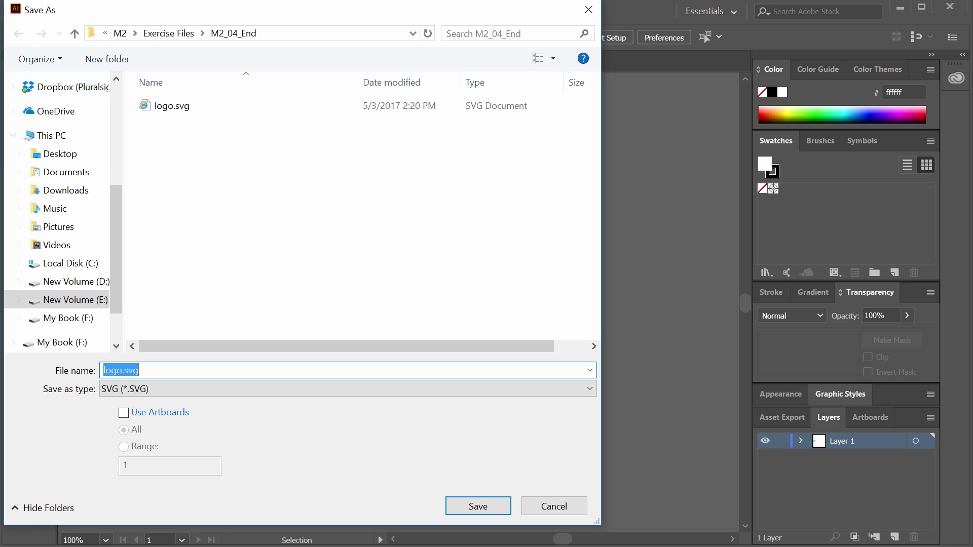
type("i")
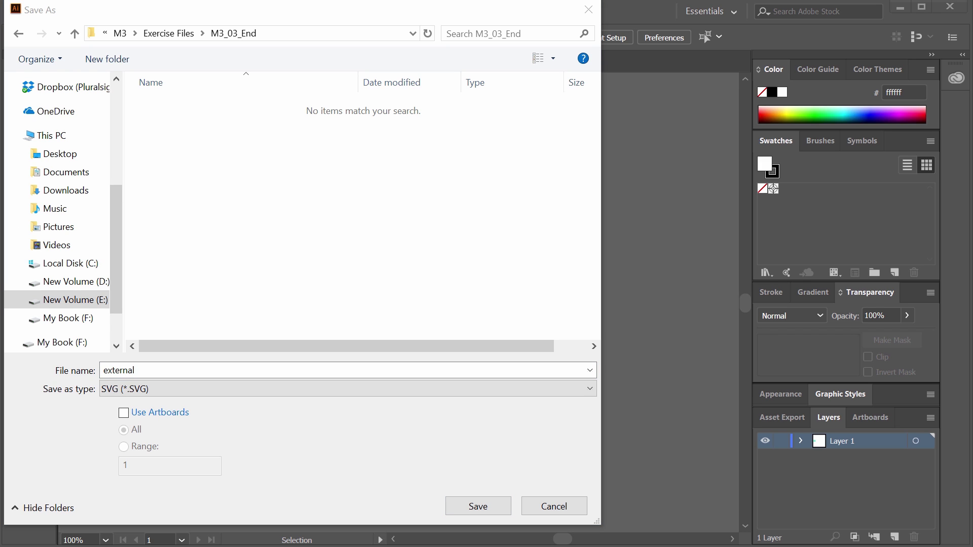
left_click(265, 259)
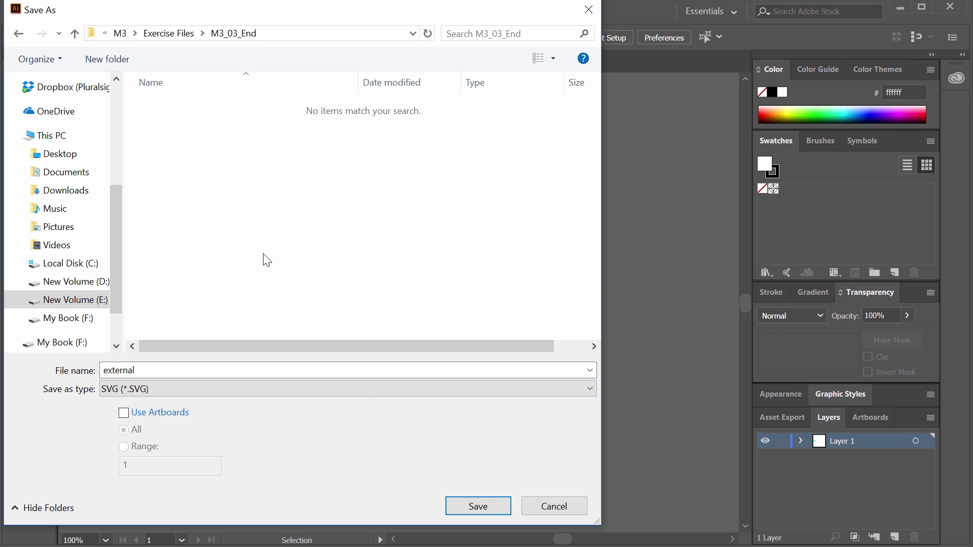
left_click(211, 369)
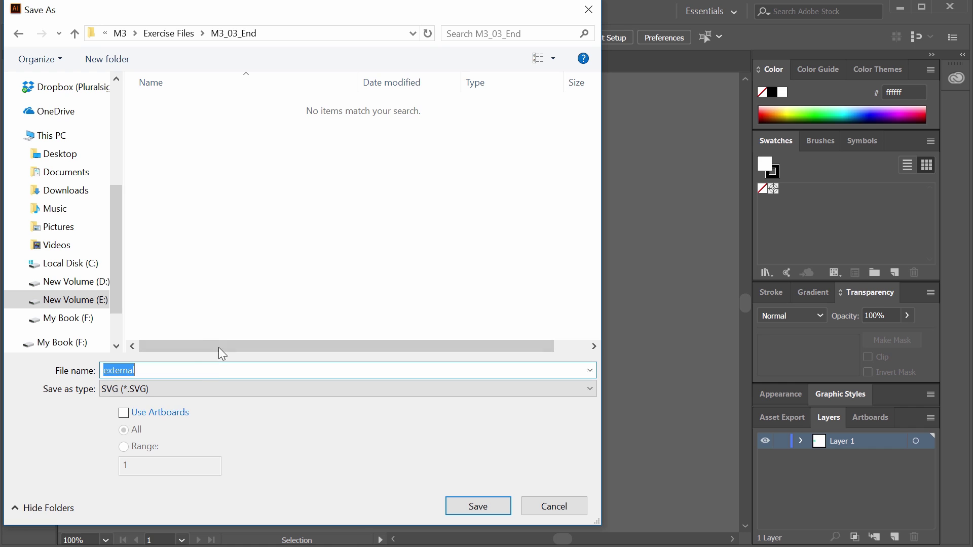
left_click(458, 504)
left_click(494, 419)
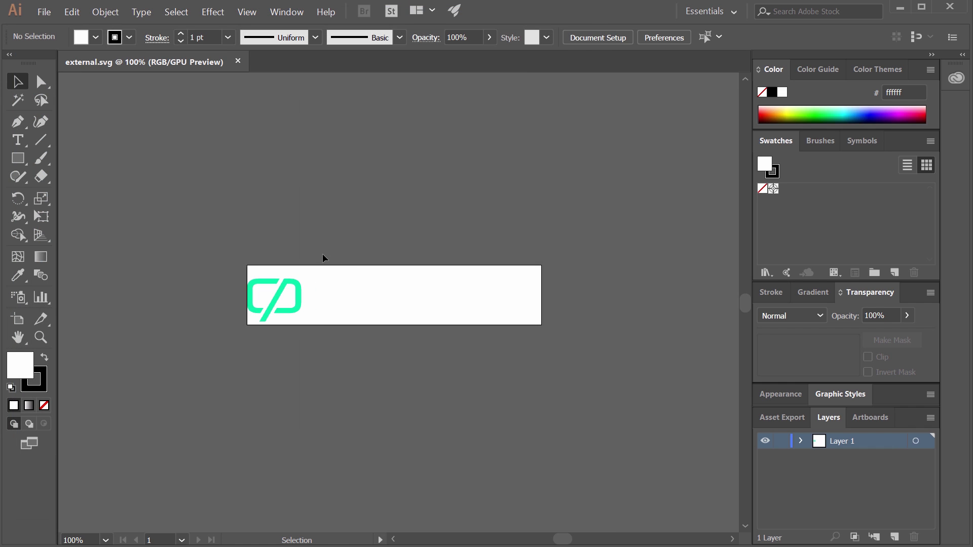
Delete the white codepost wordmark and move the green logo mark to the right, inside the artboard
left_click_drag(323, 259, 562, 362)
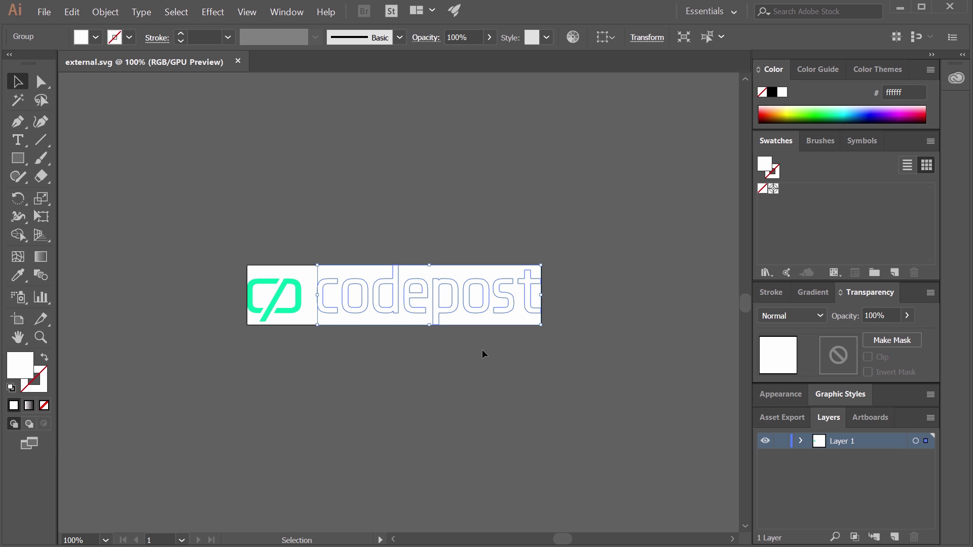
key("Delete")
left_click(300, 295)
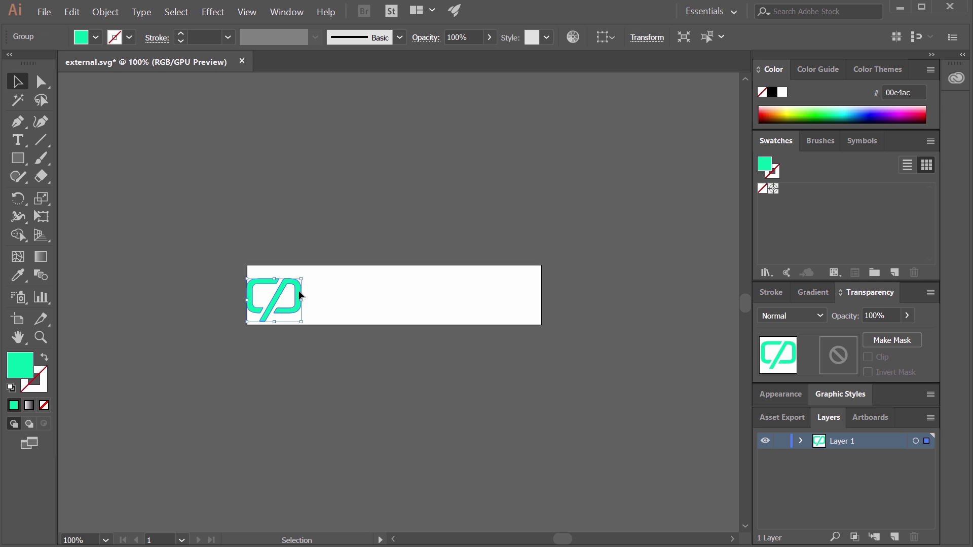
left_click_drag(301, 294, 348, 295)
left_click(224, 284)
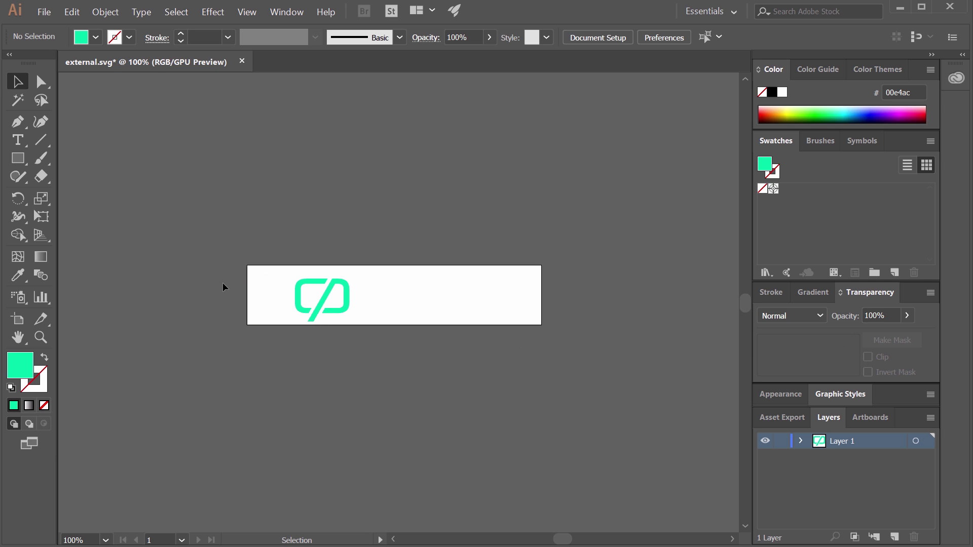
Ungroup the green logo mark into its separate C and P shapes
left_click(43, 343)
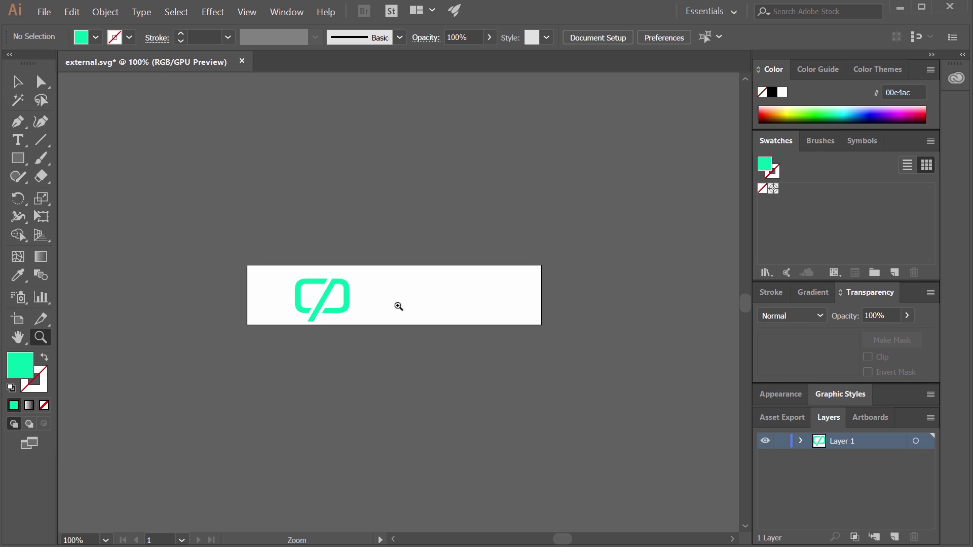
left_click_drag(397, 304, 558, 360)
left_click_drag(403, 282, 424, 230)
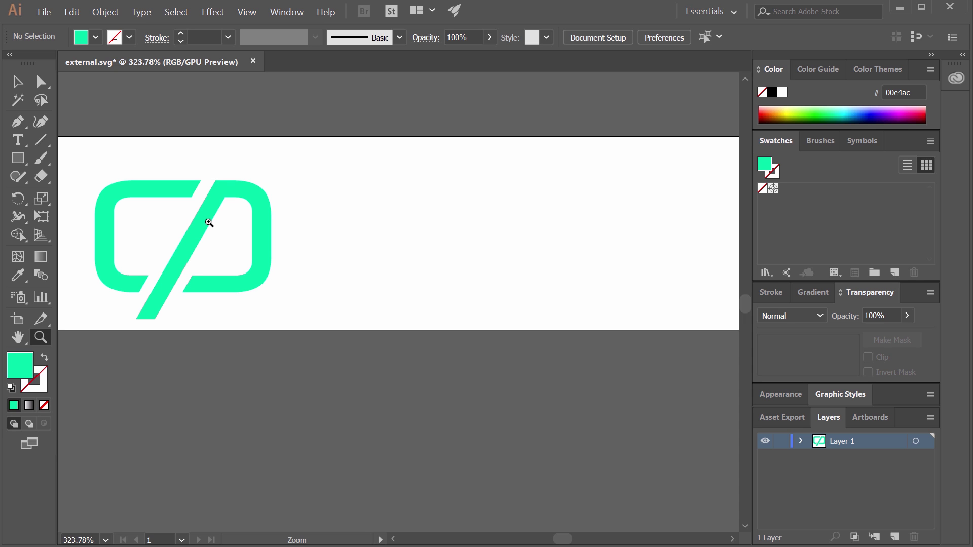
key("v")
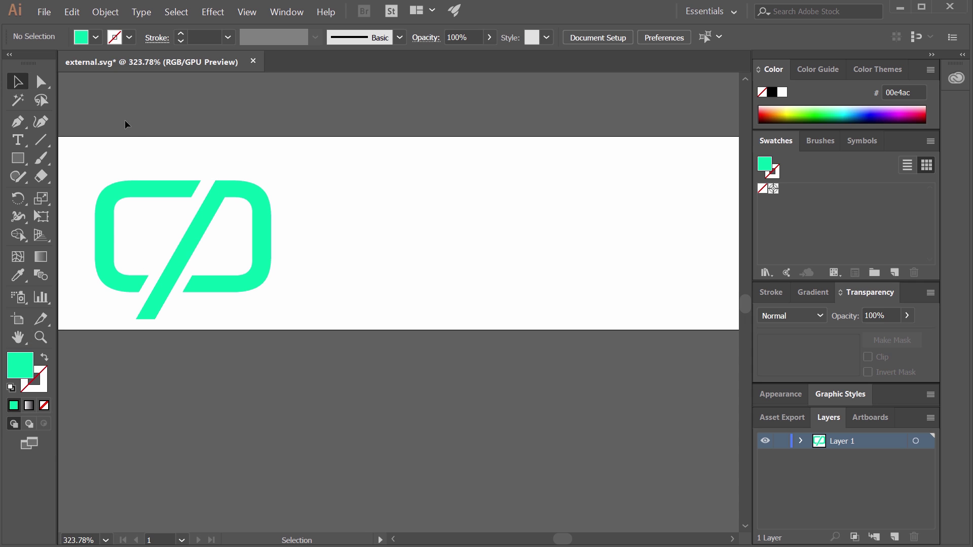
left_click(208, 213)
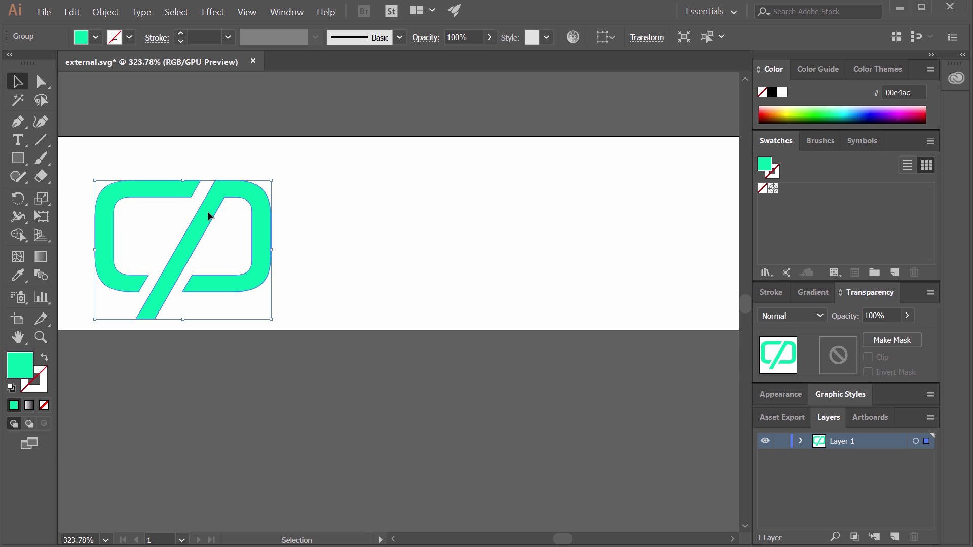
right_click(208, 217)
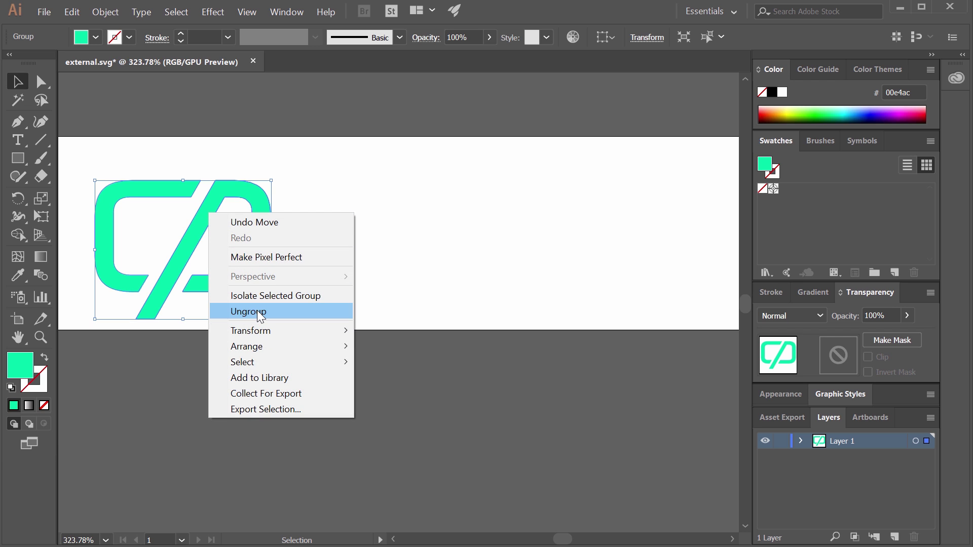
left_click(259, 220)
Move the P shape to the right, away from the C shape, and delete the C shape
left_click(207, 225)
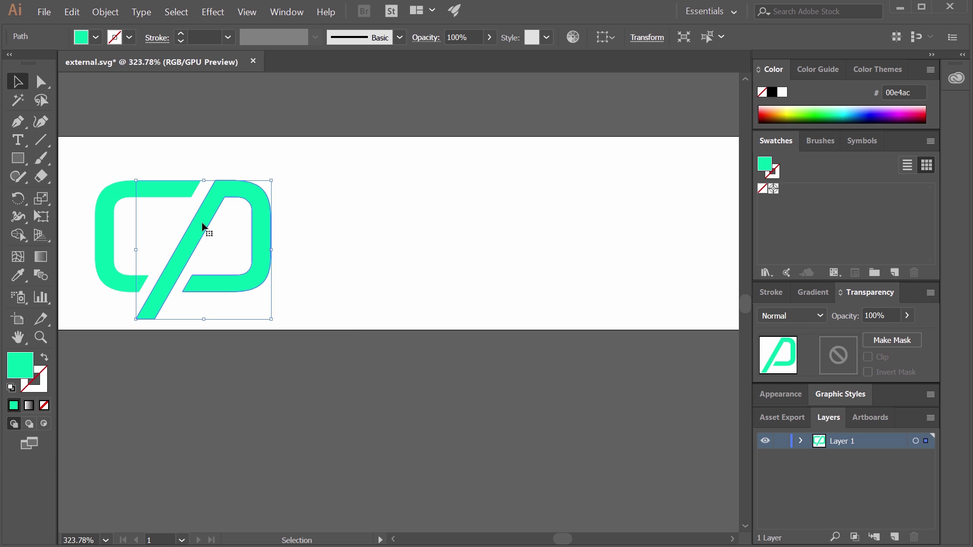
left_click_drag(202, 225, 294, 225)
left_click(197, 190)
key("Delete")
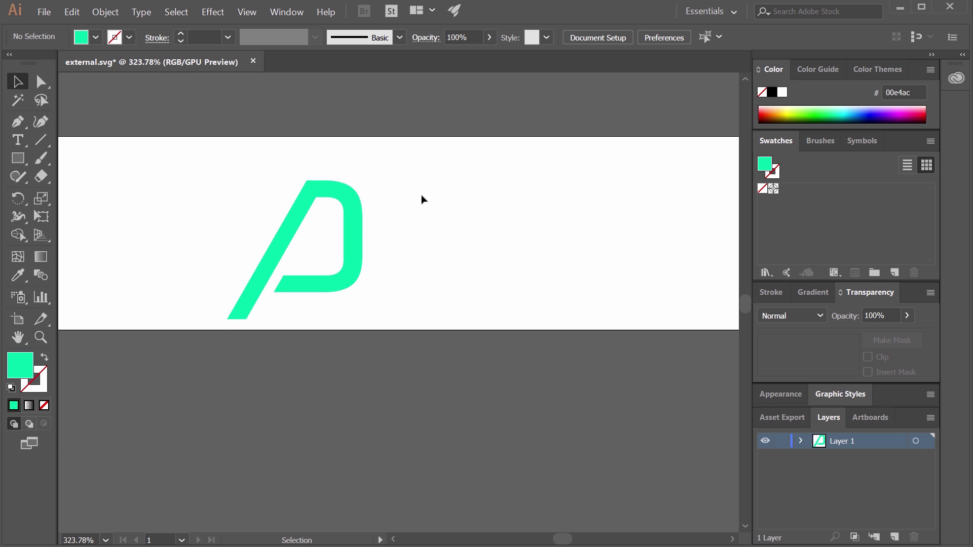
Draw a rectangle across the upper part of the P shape and subtract it from the P with Pathfinder Minus Front
left_click(22, 163)
left_click_drag(254, 171, 394, 209)
key("v")
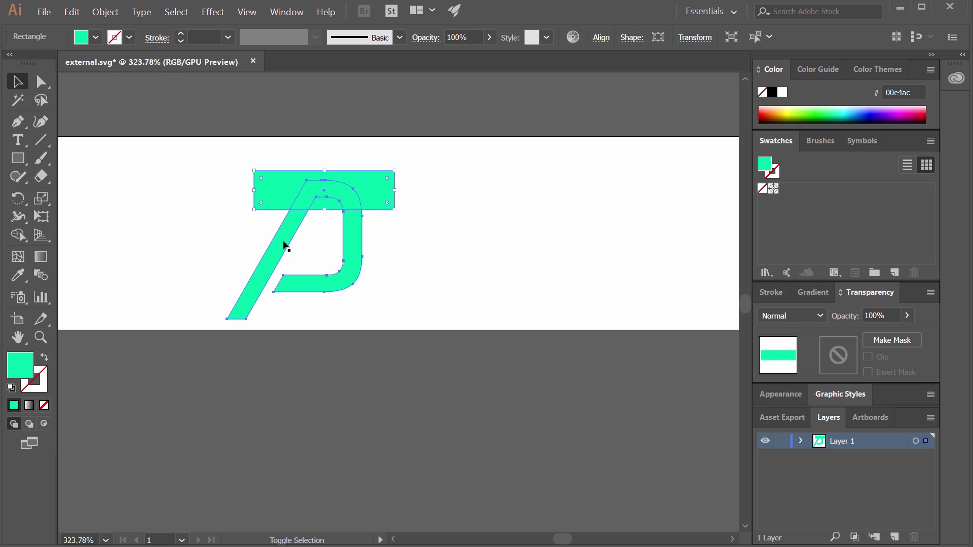
left_click(285, 246, "shift")
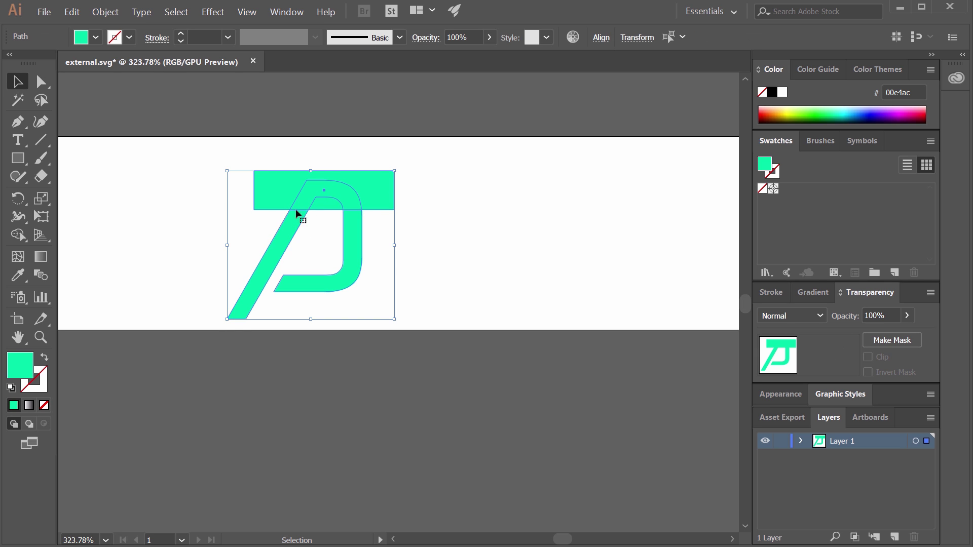
left_click(289, 12)
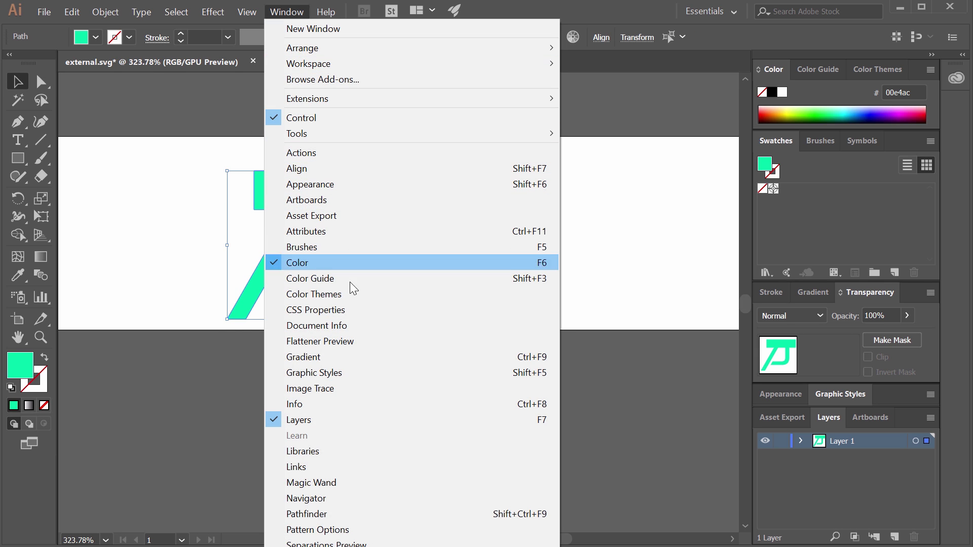
left_click(326, 514)
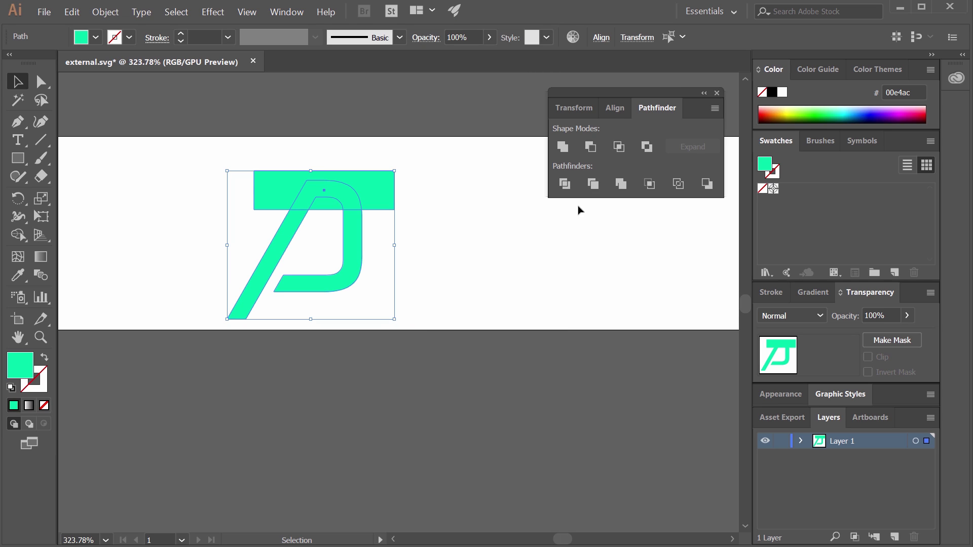
left_click(587, 148)
left_click(406, 253)
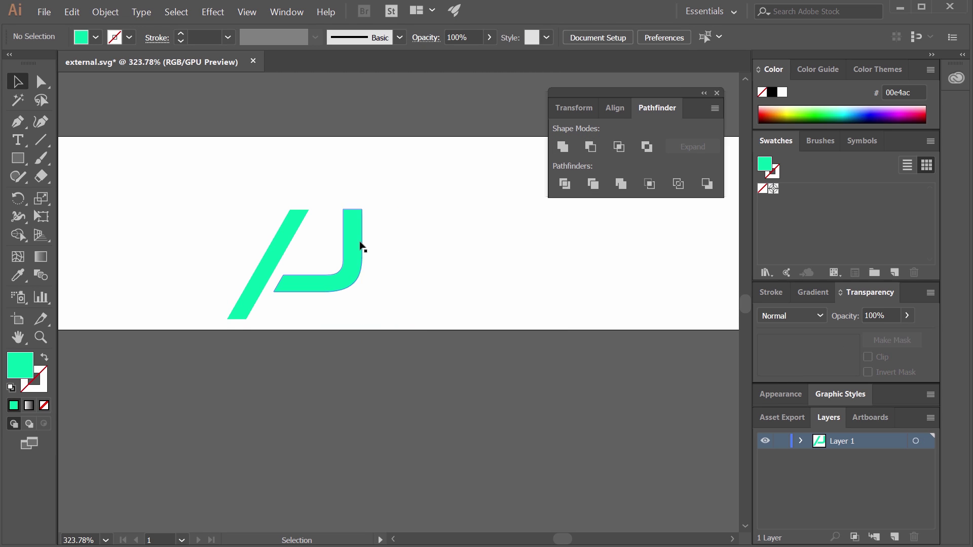
Ungroup the cut shape, delete the curved piece, and move the remaining diagonal bar up and to the right
right_click(361, 244)
left_click(409, 341)
left_click(382, 234)
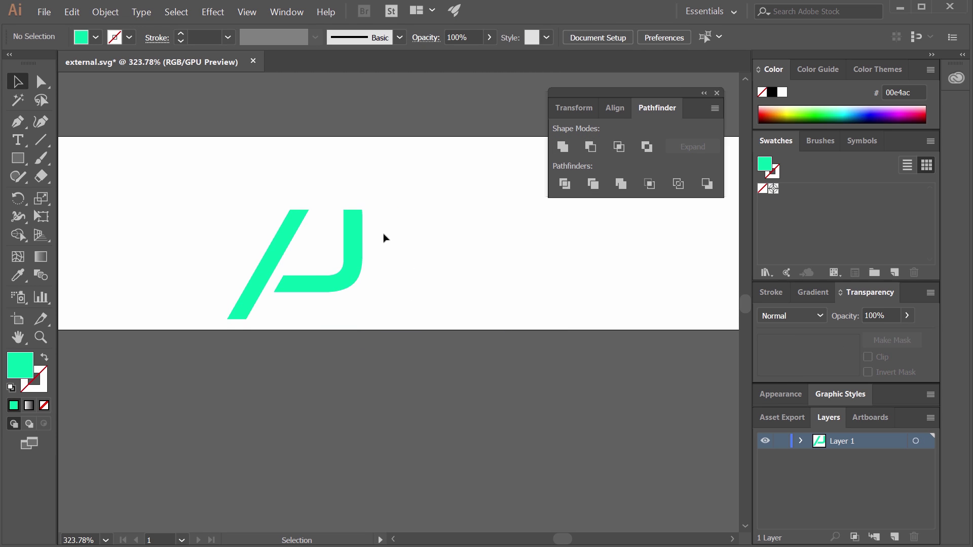
left_click(363, 237)
key("Delete")
left_click_drag(274, 257, 398, 225)
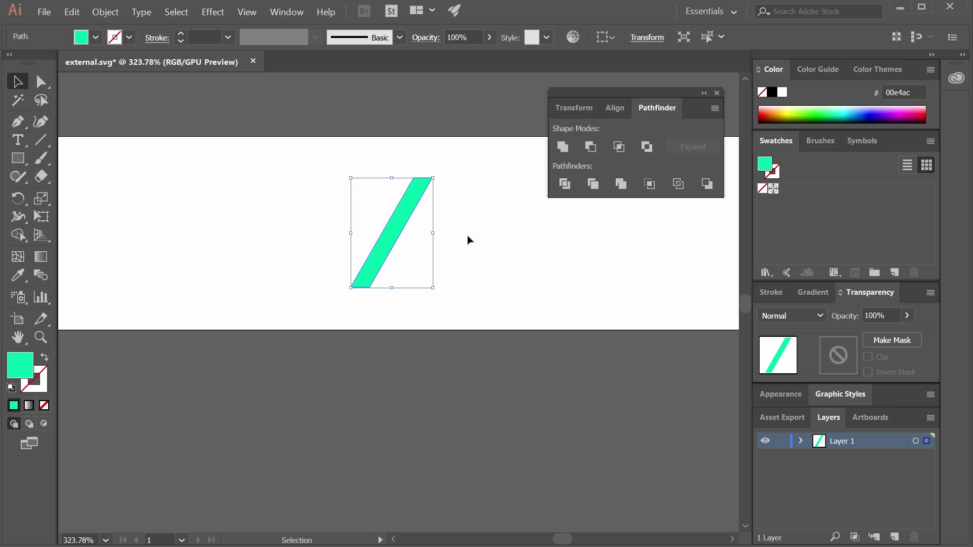
left_click(196, 202)
Try to shear a copy of the diagonal bar into a vertical arm with Free Transform, and delete the copy
left_click(41, 337)
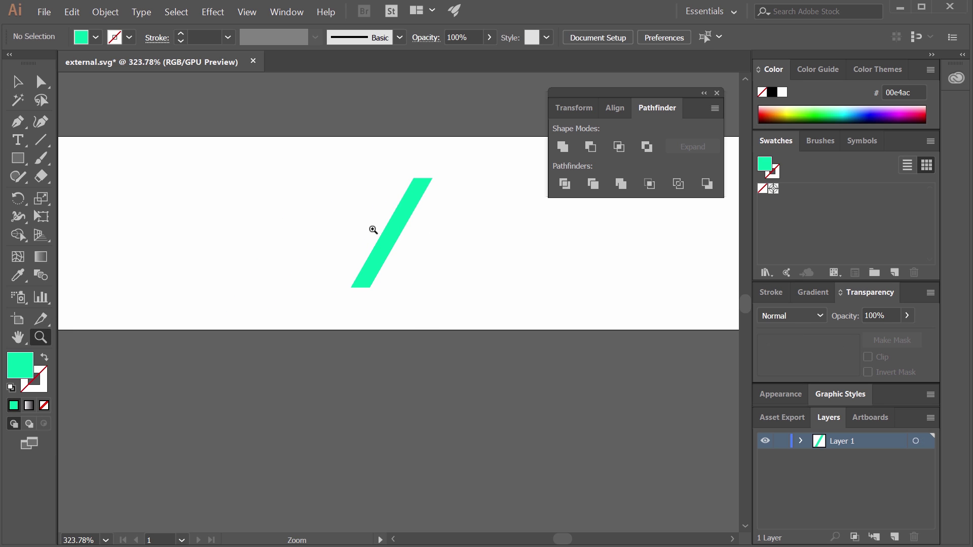
left_click_drag(373, 230, 530, 312)
key("space")
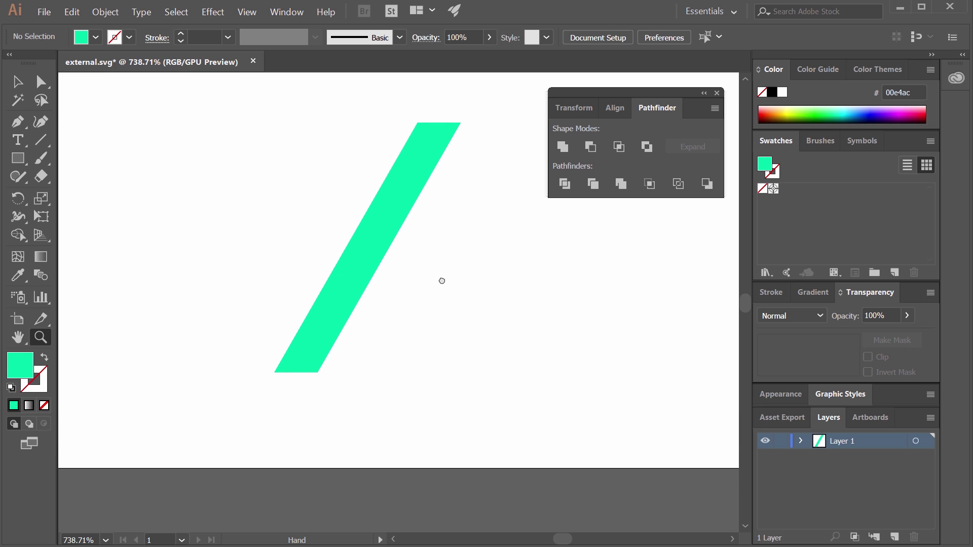
left_click_drag(442, 280, 390, 302)
left_click(18, 81)
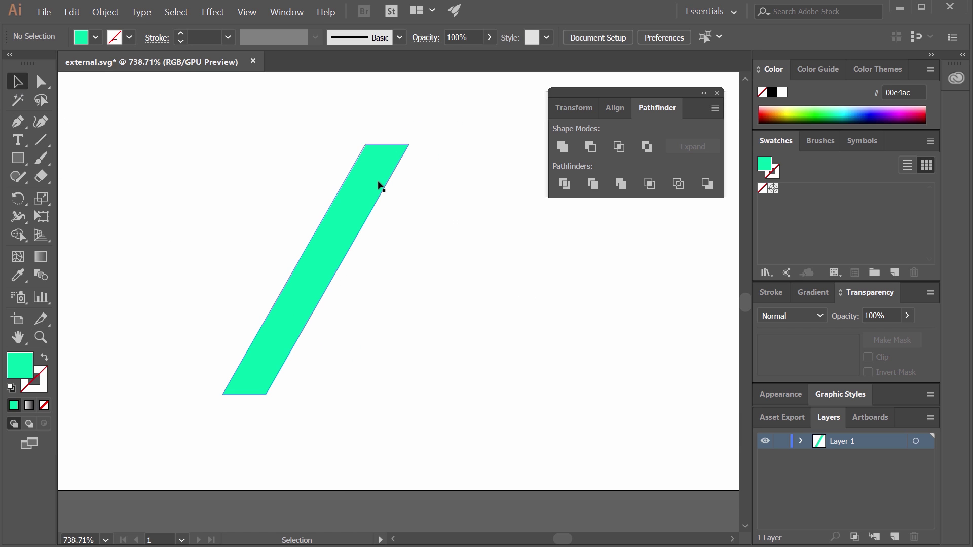
left_click(379, 186)
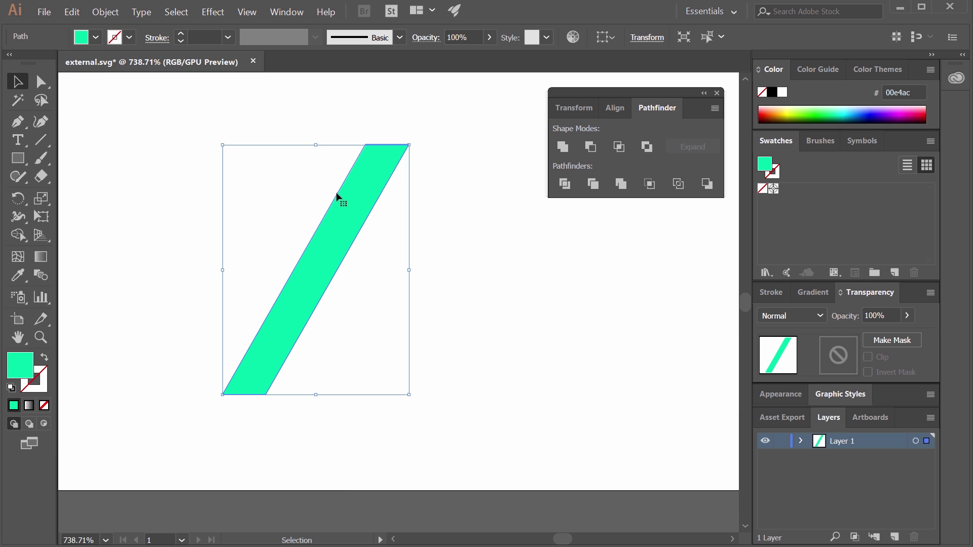
key("ctrl")
left_click(42, 218)
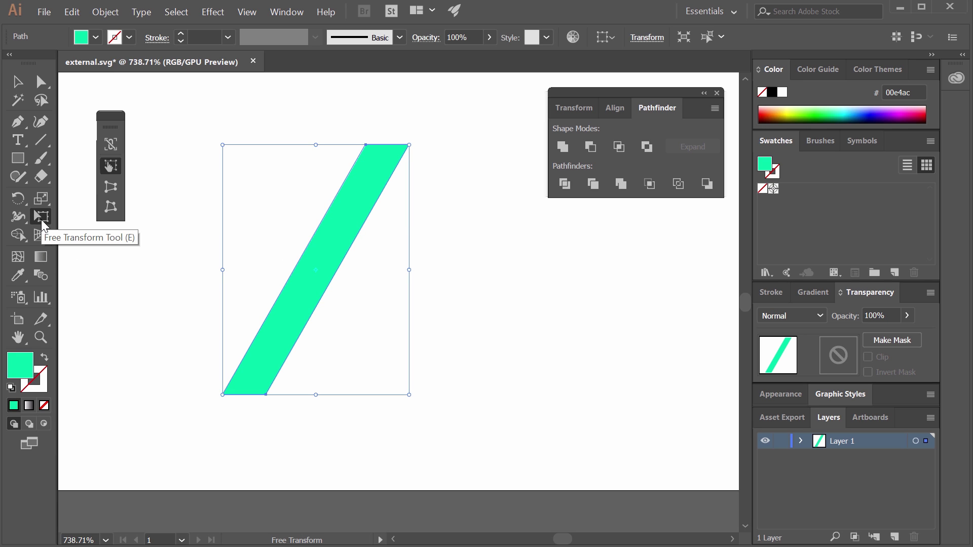
left_click_drag(314, 400, 453, 387)
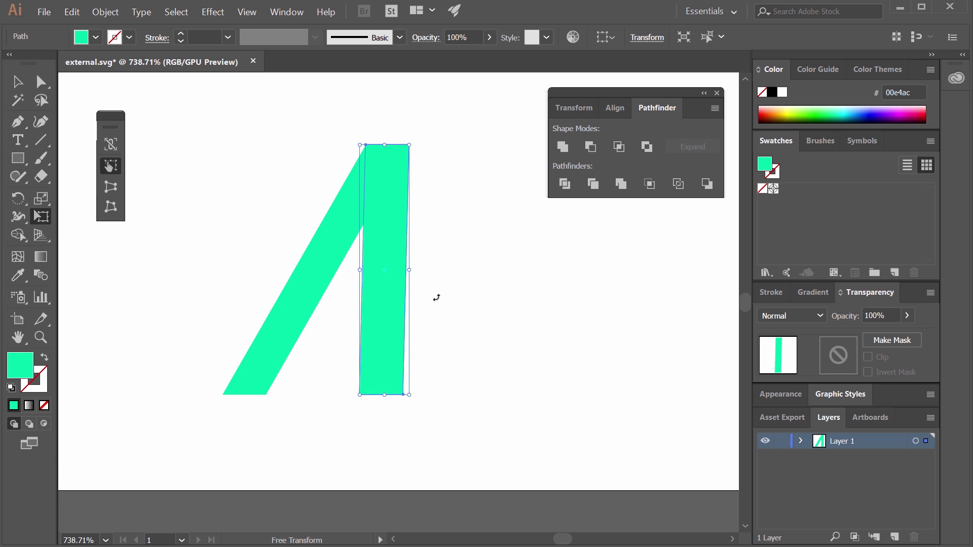
left_click_drag(388, 394, 388, 393)
left_click_drag(380, 393, 381, 394)
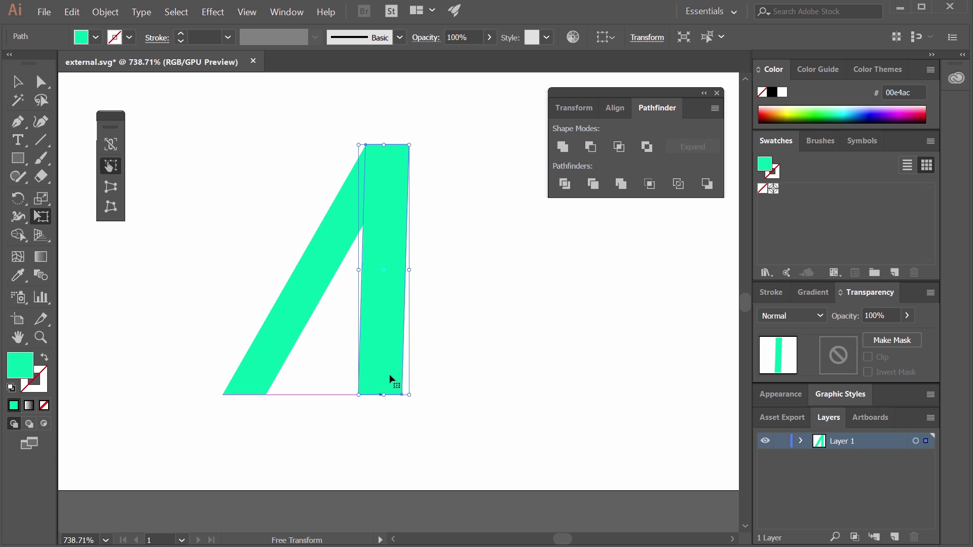
key("Delete")
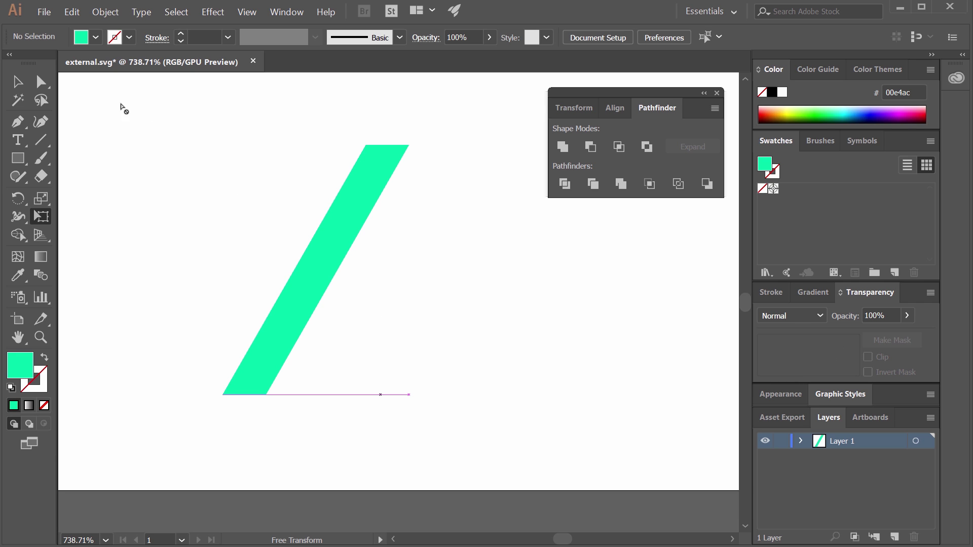
Draw a square at the diagonal bar's upper end, as wide as the bar's top edge
left_click(40, 337)
left_click_drag(395, 161, 628, 419)
key("space")
left_click_drag(369, 186, 399, 317)
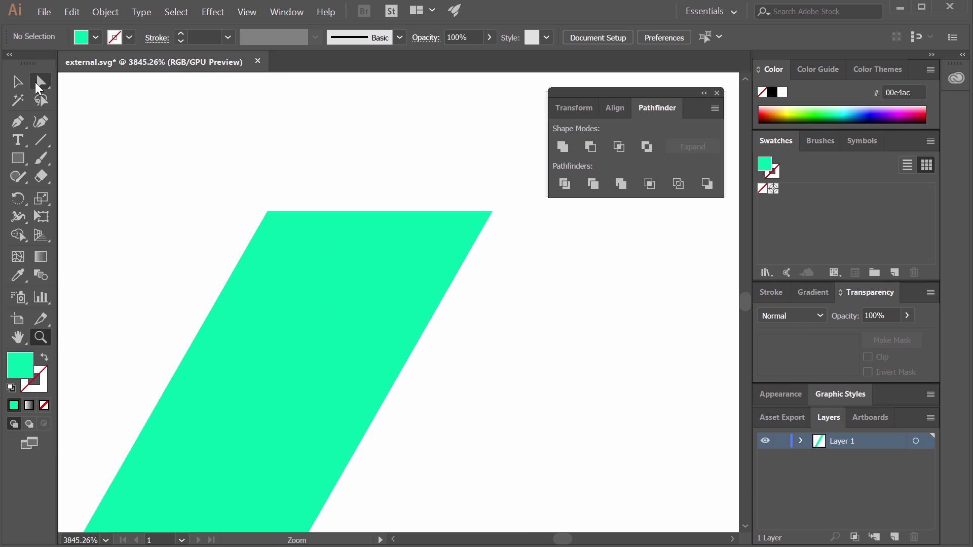
left_click(17, 158)
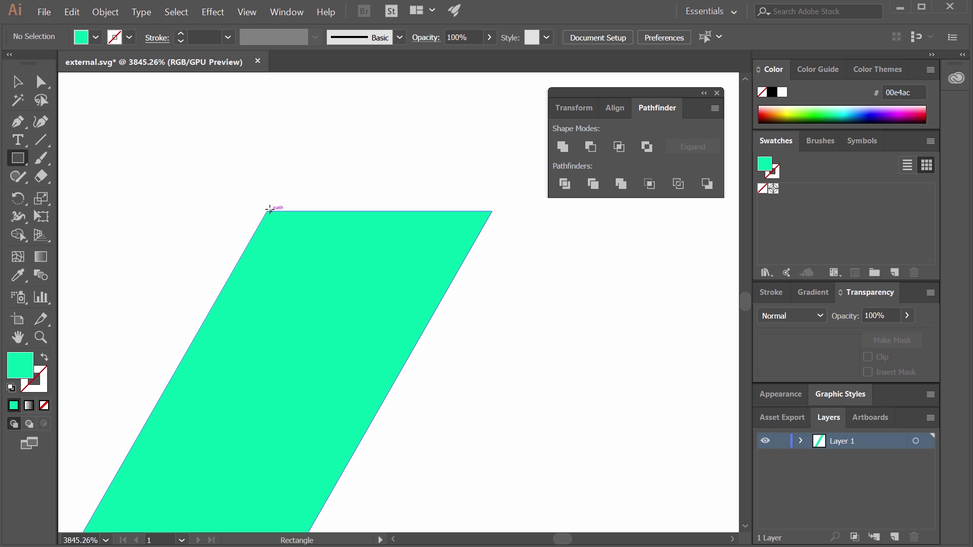
left_click_drag(268, 209, 490, 441)
left_click(18, 82)
scroll(353, 210, "down", 4)
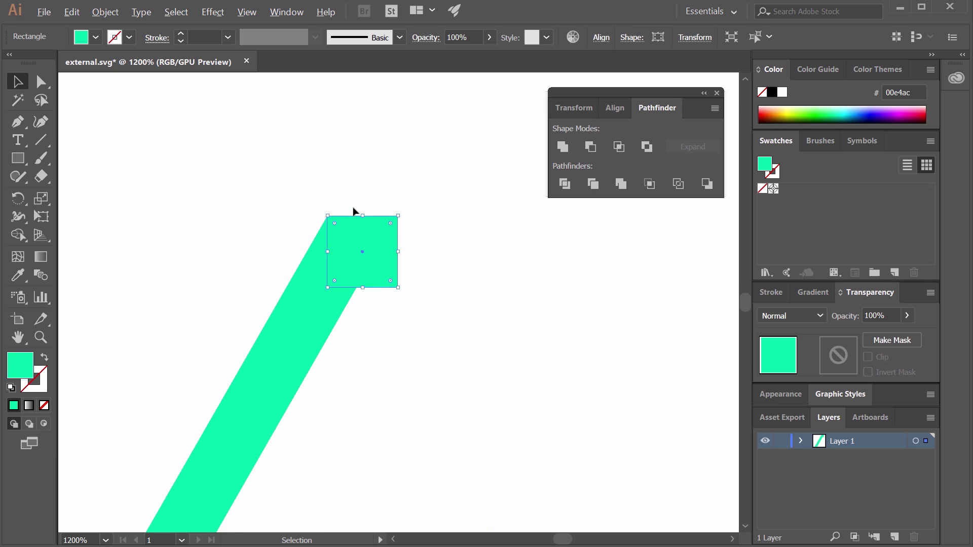
Stretch the square downward into the arrowhead's vertical arm, and add a copy rotated 90 degrees as the horizontal arm
scroll(353, 211, "down", 3)
left_click_drag(355, 244, 353, 289)
key("ctrl+z")
left_click_drag(356, 245, 354, 304)
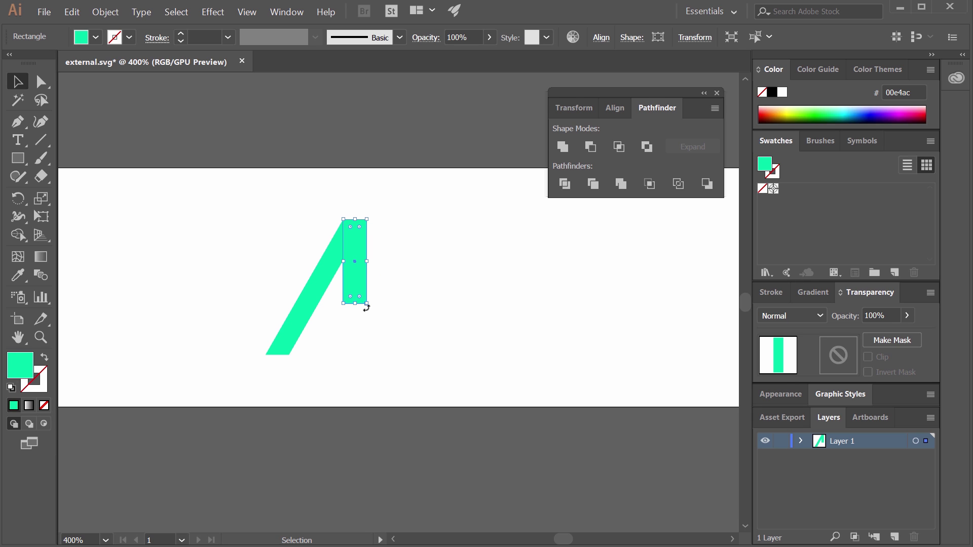
left_click_drag(366, 307, 339, 229)
left_click(439, 211)
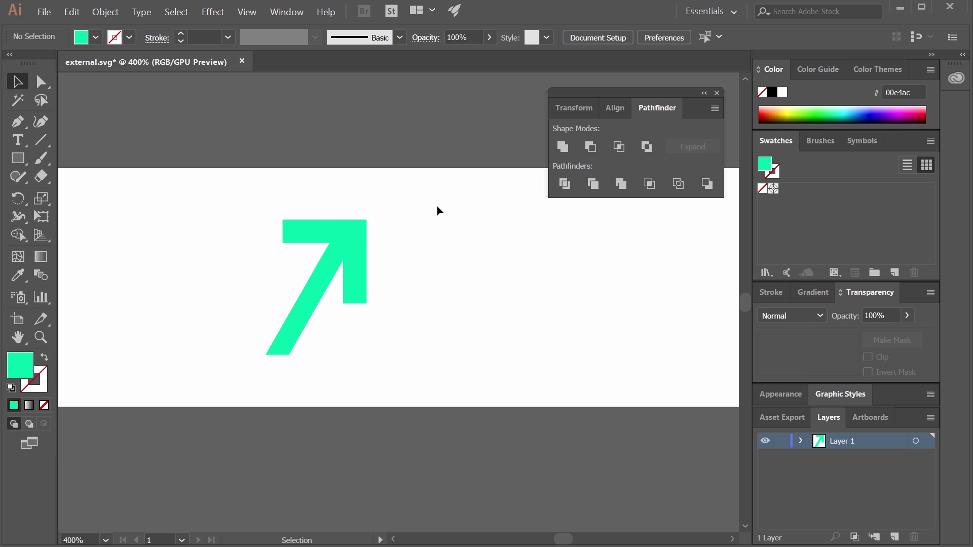
Slant the horizontal arm's free end by moving its upper-left anchor inward to X 266.5 pt
scroll(309, 293, "up", 2)
left_click_drag(421, 261, 456, 286)
scroll(405, 246, "up", 2)
scroll(456, 287, "down", 2)
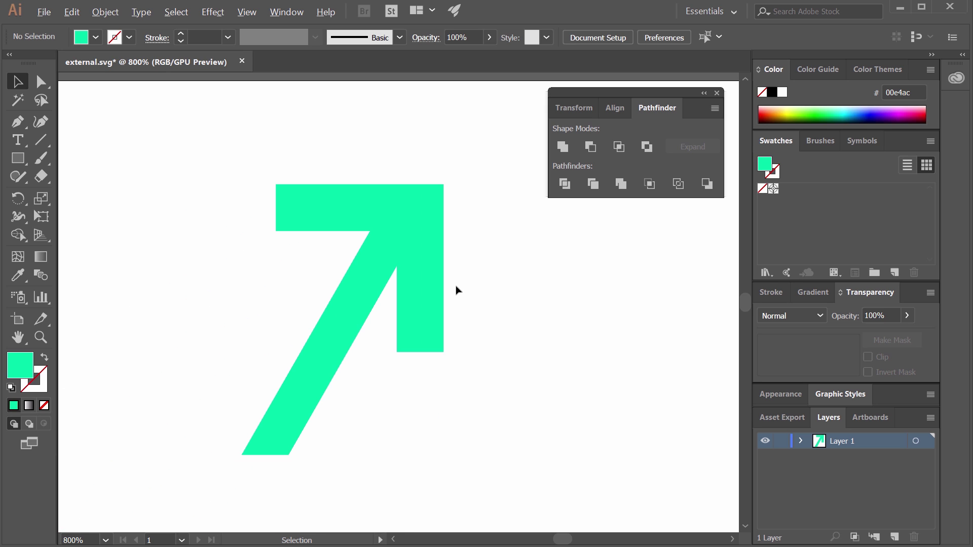
left_click(42, 82)
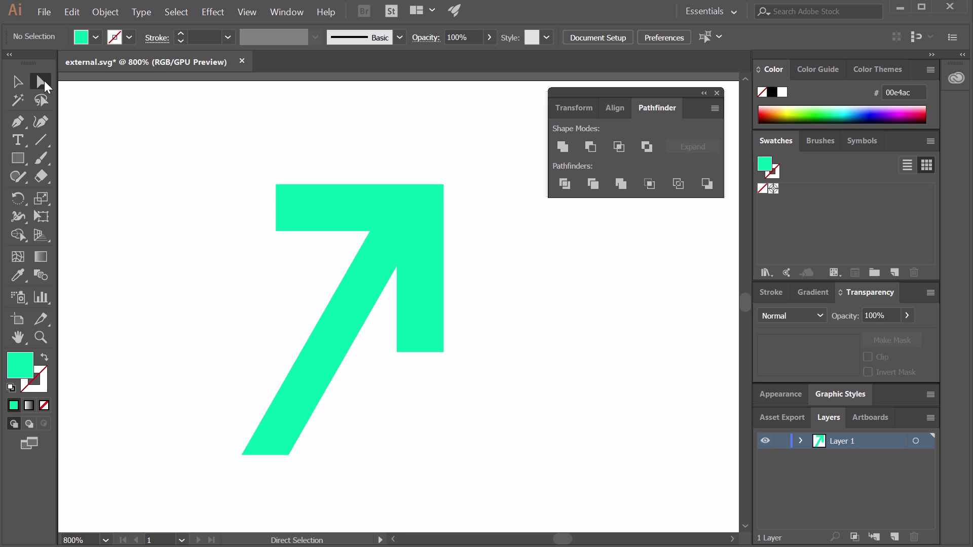
left_click(277, 186)
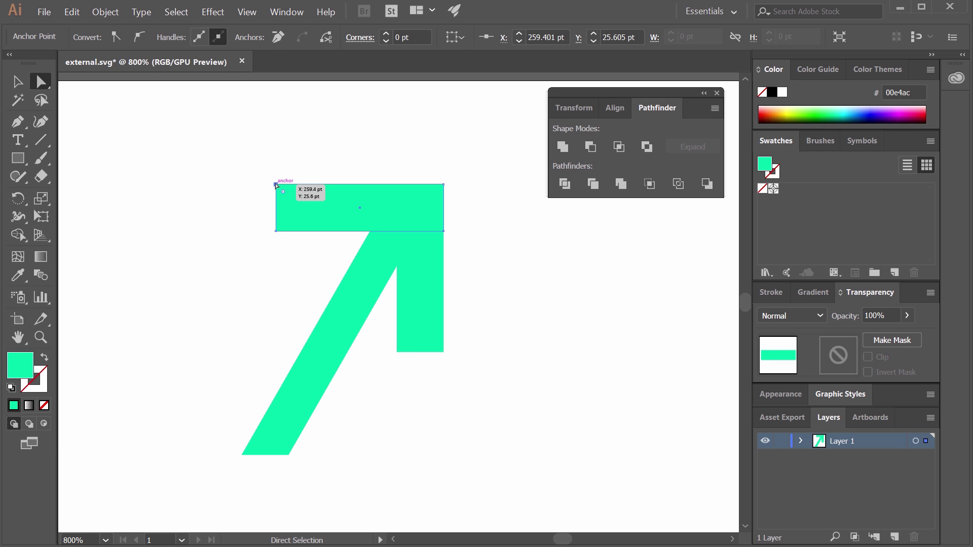
left_click_drag(277, 185, 304, 184)
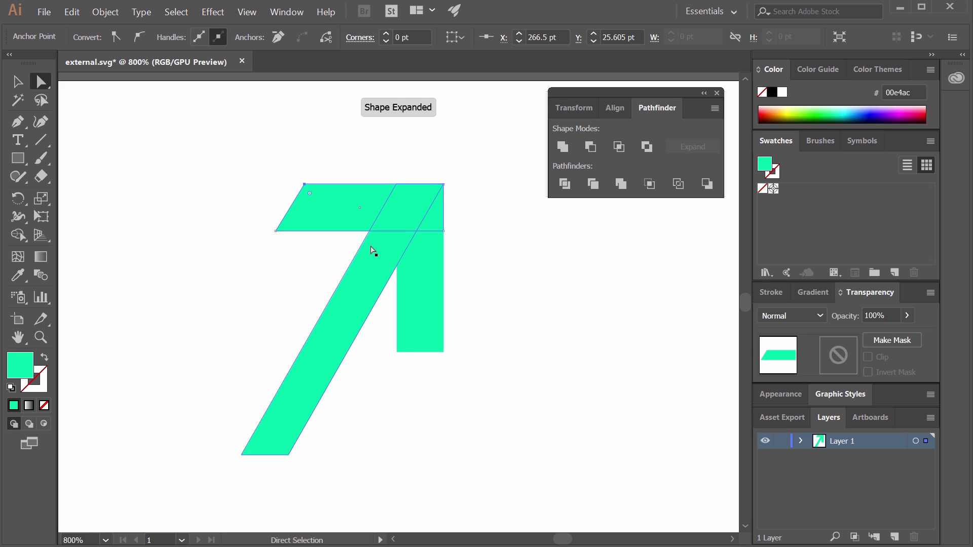
Slant the vertical arm's lower end by raising its outer corner anchor, and extend the slanted end slightly downward
left_click(413, 360)
left_click(444, 352)
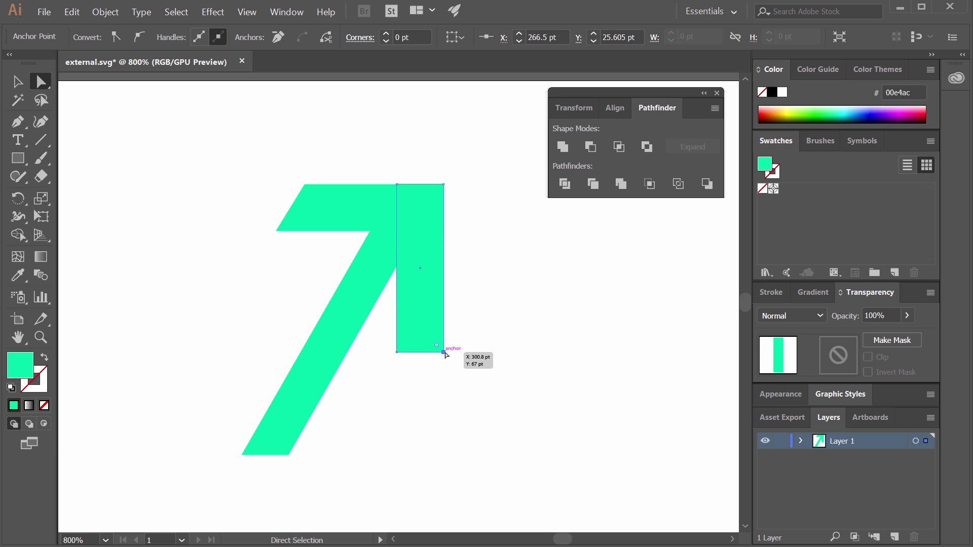
left_click_drag(444, 353, 441, 280)
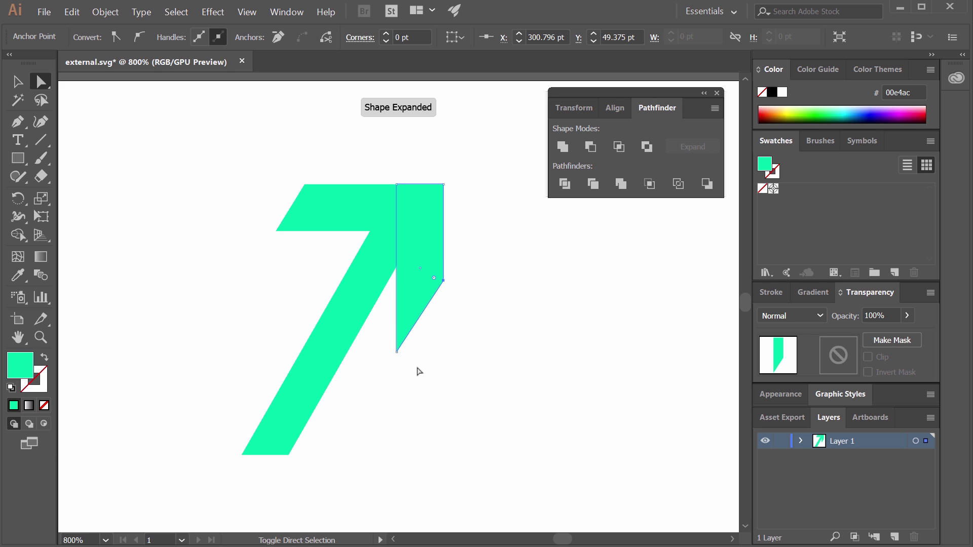
left_click_drag(417, 368, 397, 369)
left_click(465, 385)
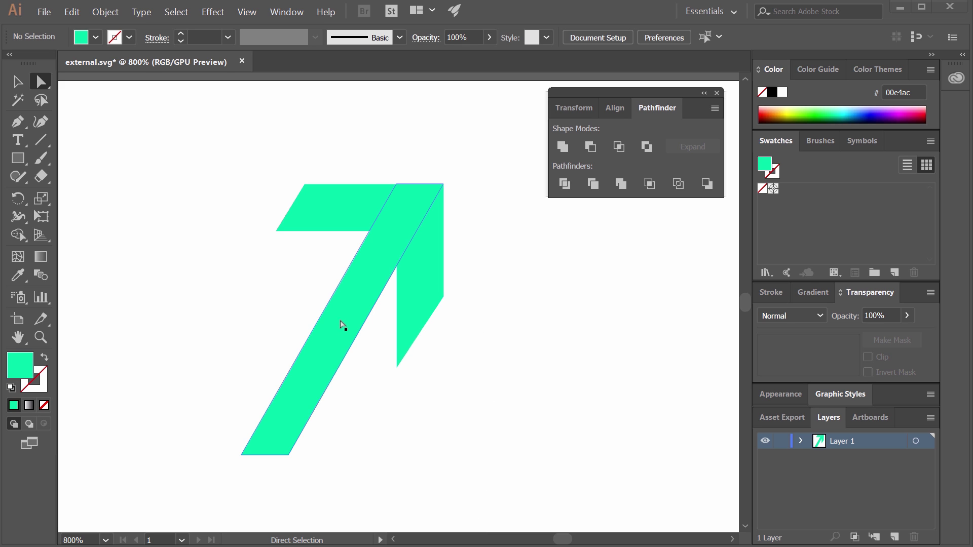
Try to shear the diagonal bar outward with Free Transform, and undo the shear
left_click(406, 236)
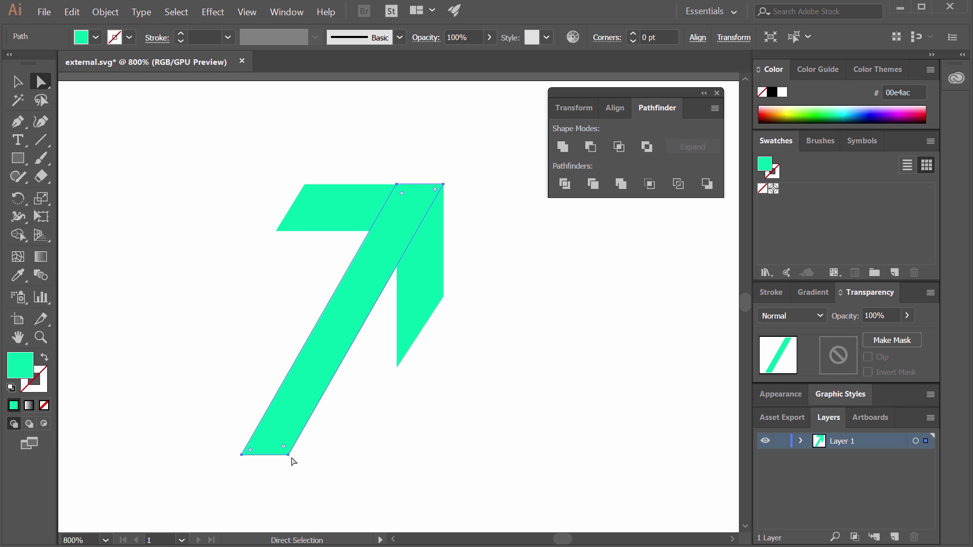
left_click(42, 216)
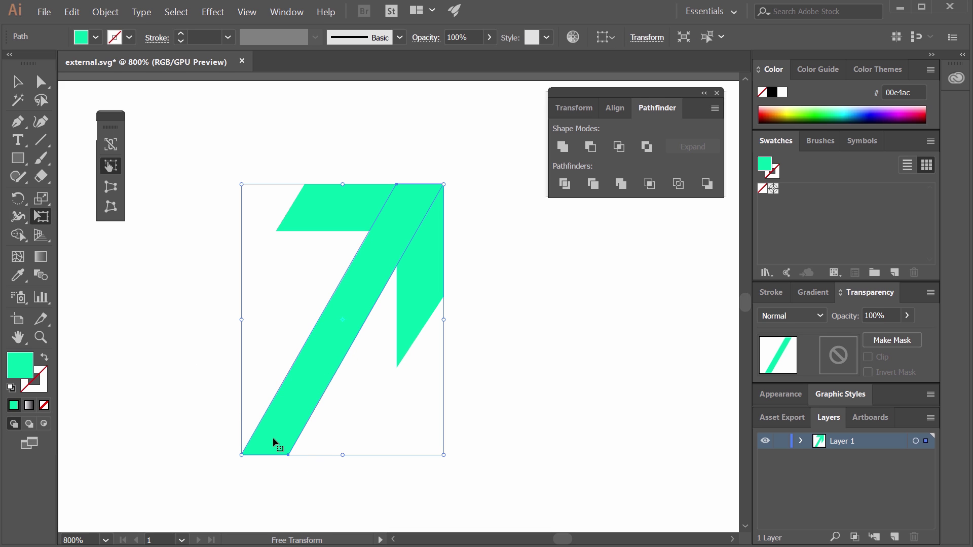
left_click_drag(343, 454, 148, 456)
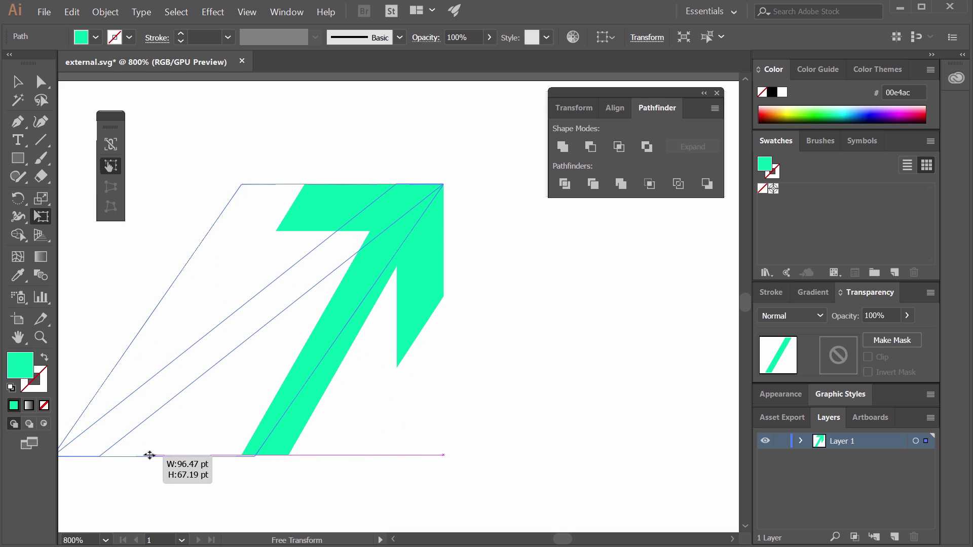
key("ctrl+z")
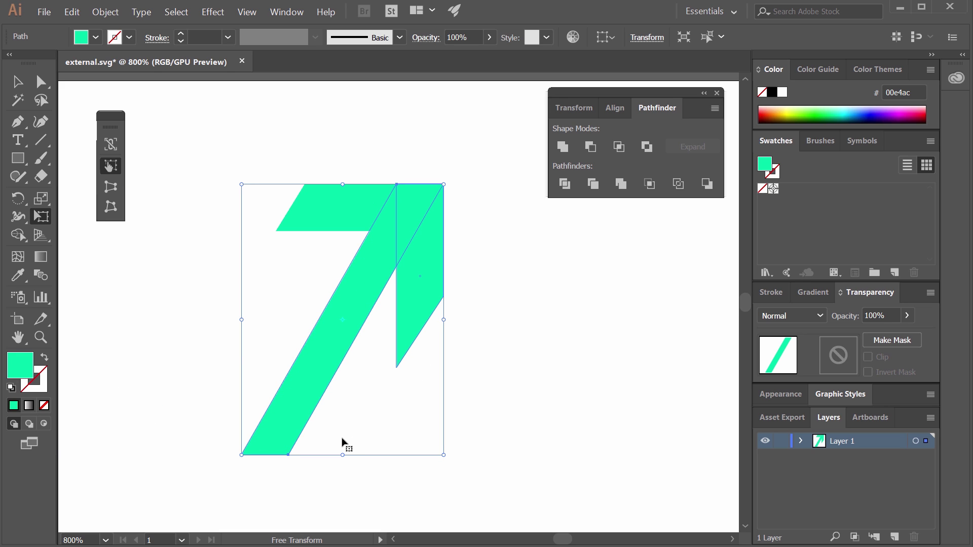
Shorten the diagonal bar by raising its two lower anchors, and add two anchor points on its lower-right edge near the tip
left_click(41, 83)
left_click_drag(217, 409, 300, 384)
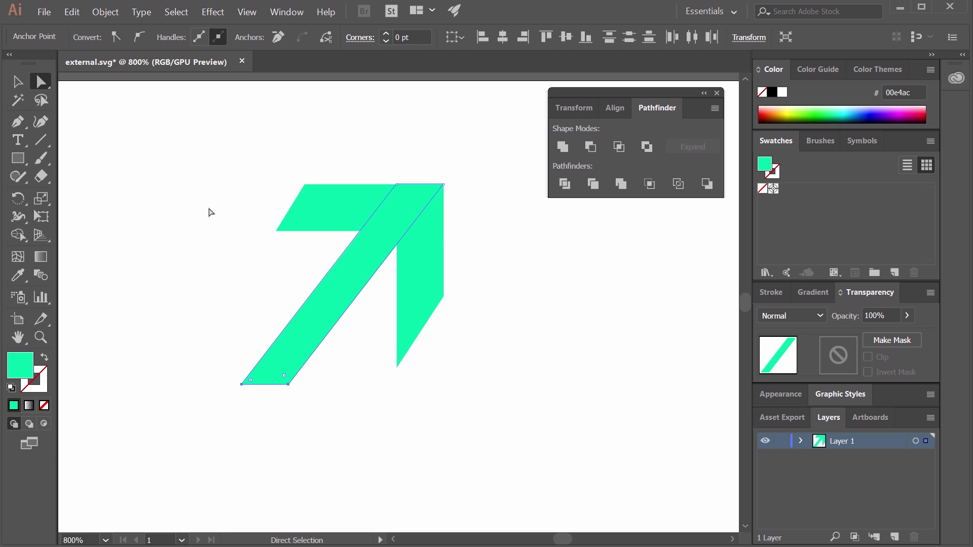
left_click_drag(14, 126, 71, 138)
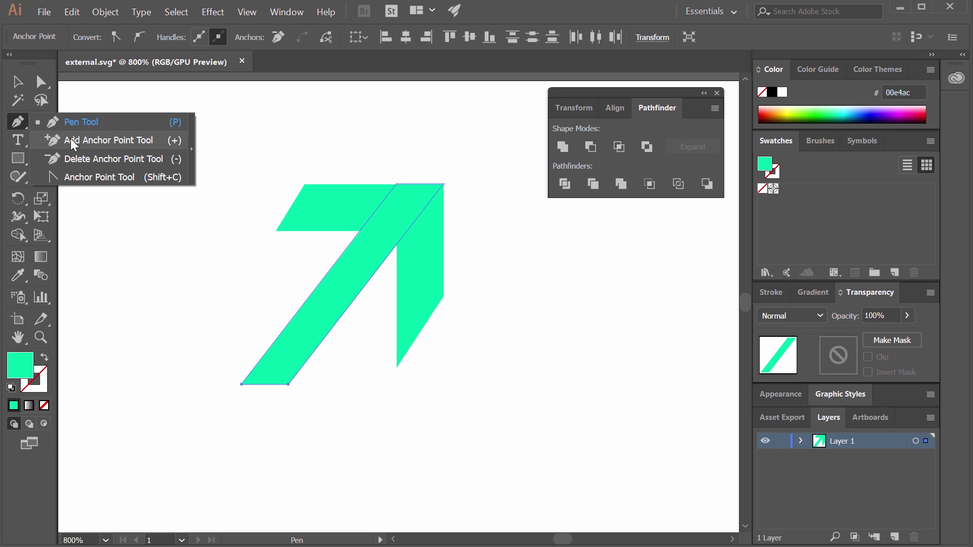
left_click(425, 208)
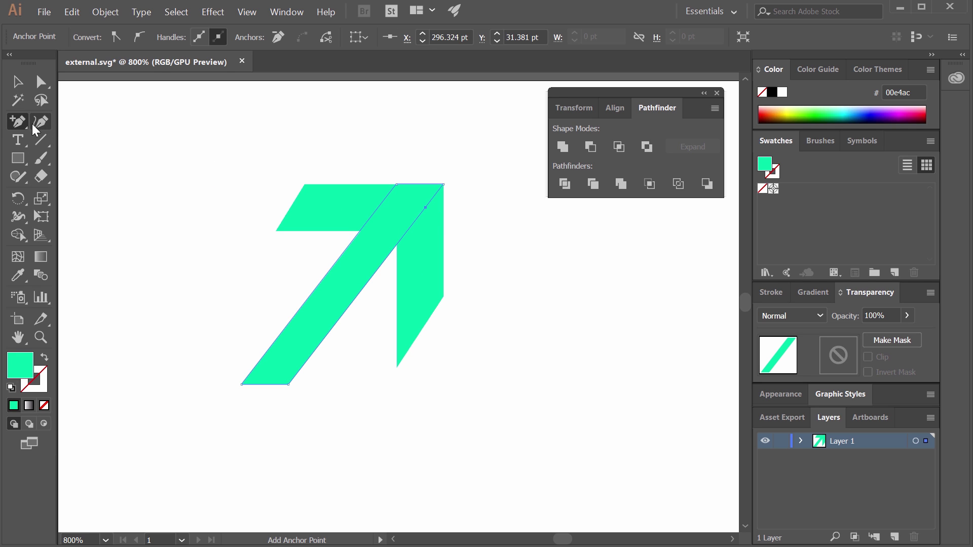
left_click_drag(20, 120, 70, 141)
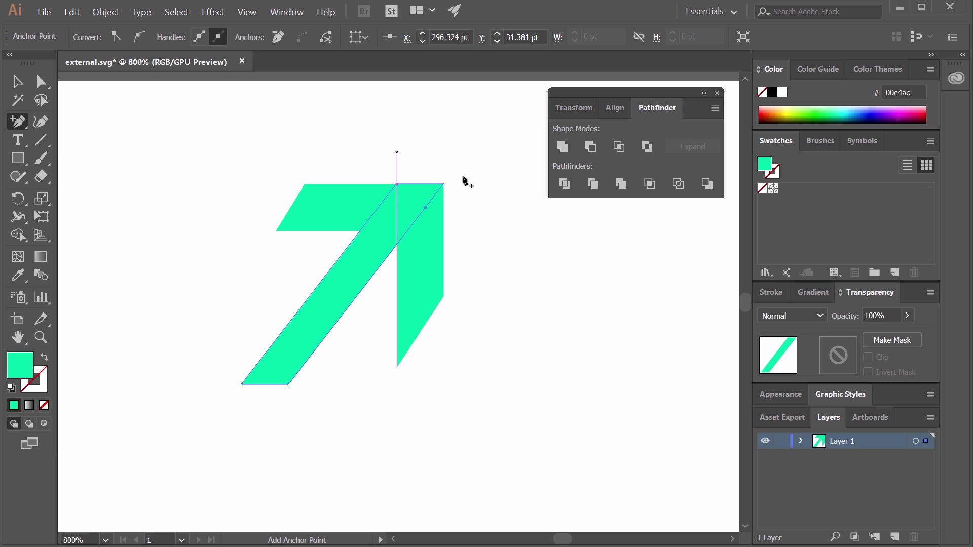
left_click(420, 215)
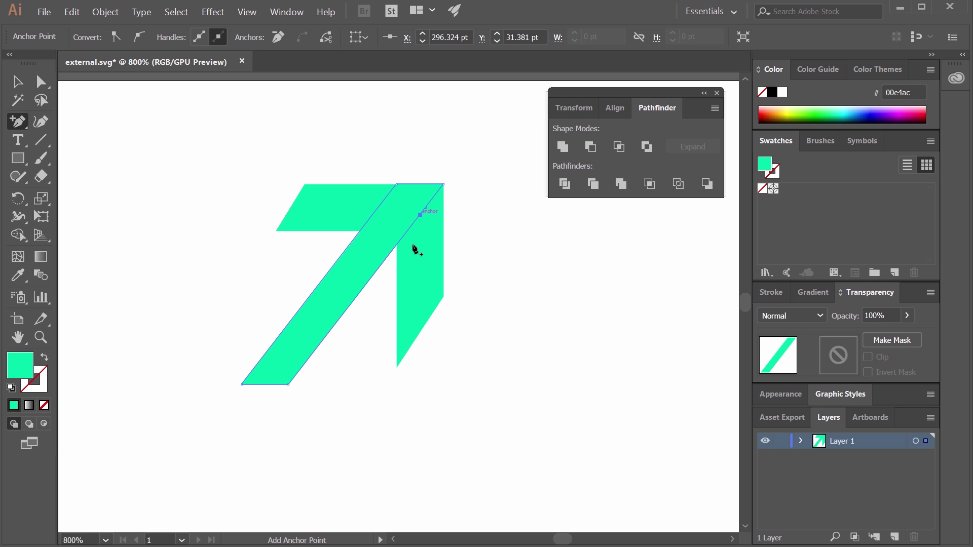
Widen the diagonal bar by moving the lower added anchor and the bottom-right corner downward, and set that corner at about X 266.58, Y 75.065 pt
left_click(41, 81)
left_click(420, 215)
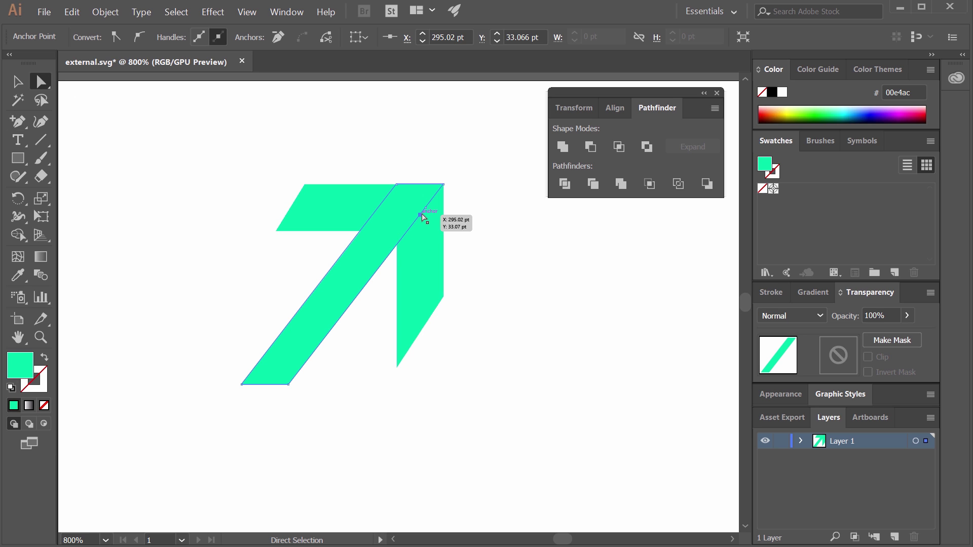
left_click(421, 216)
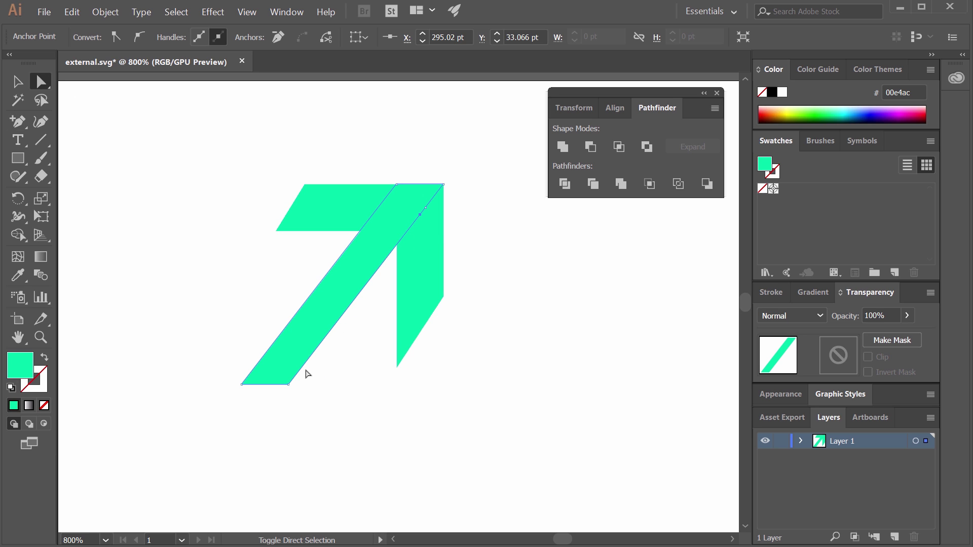
left_click(289, 384)
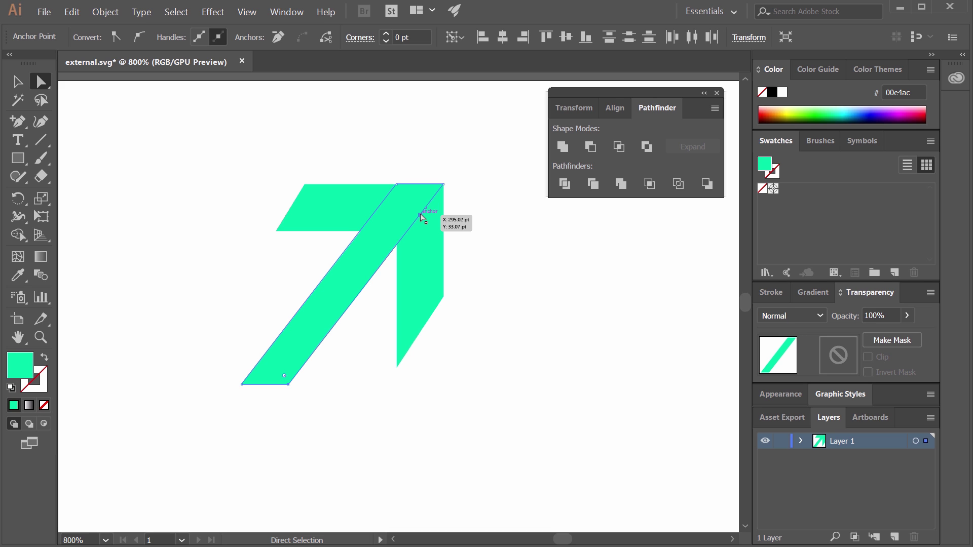
left_click_drag(420, 215, 420, 231)
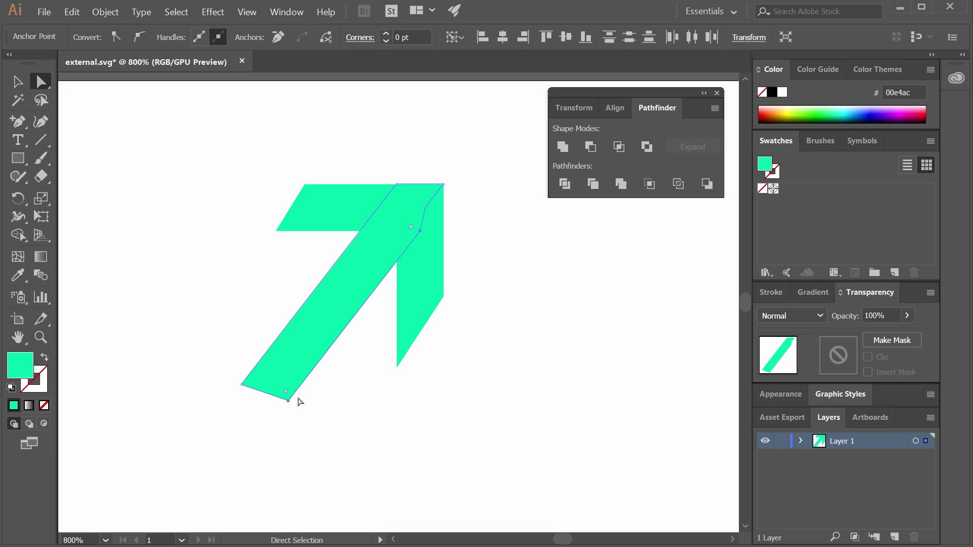
left_click(289, 400)
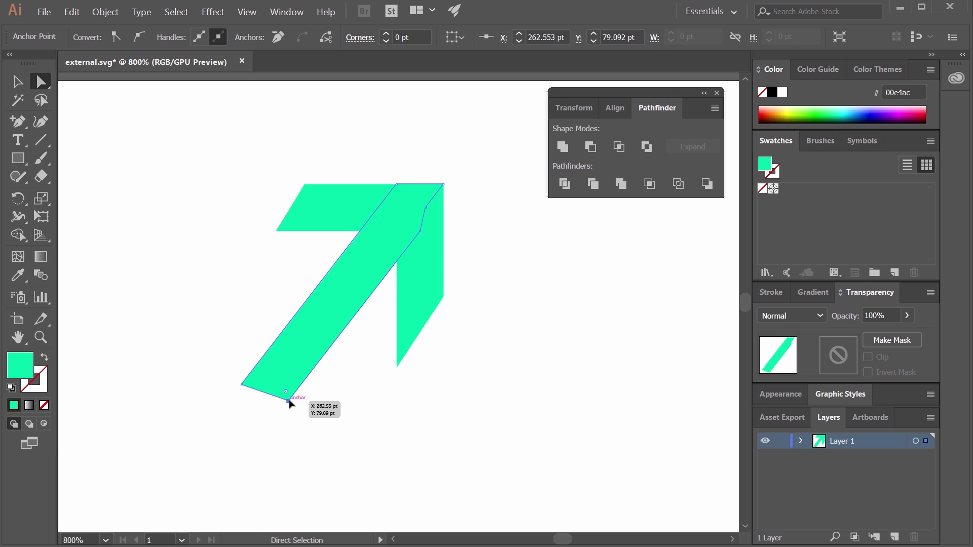
left_click_drag(290, 402, 305, 385)
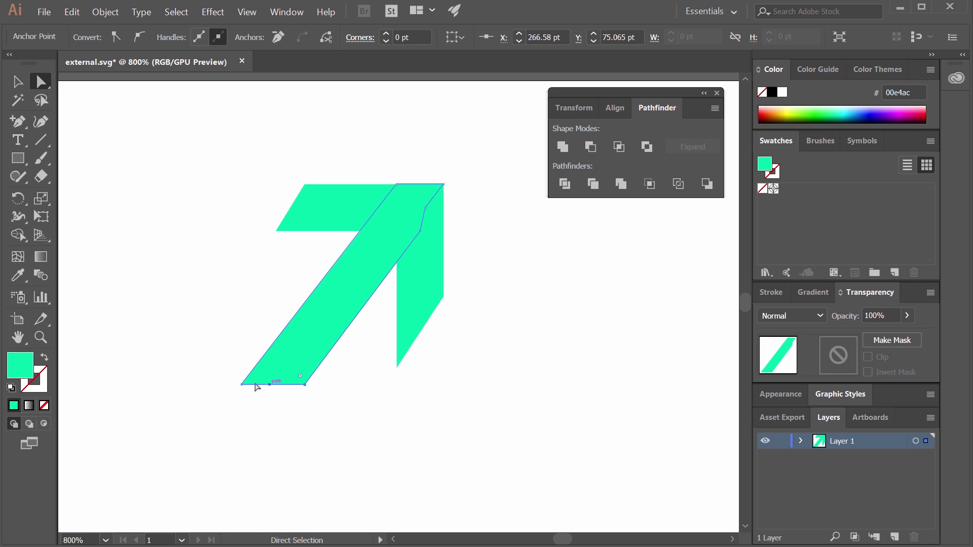
Shorten the vertical arm's slanted lower end by raising its lowest anchor to about Y 66.875 pt
left_click(356, 430)
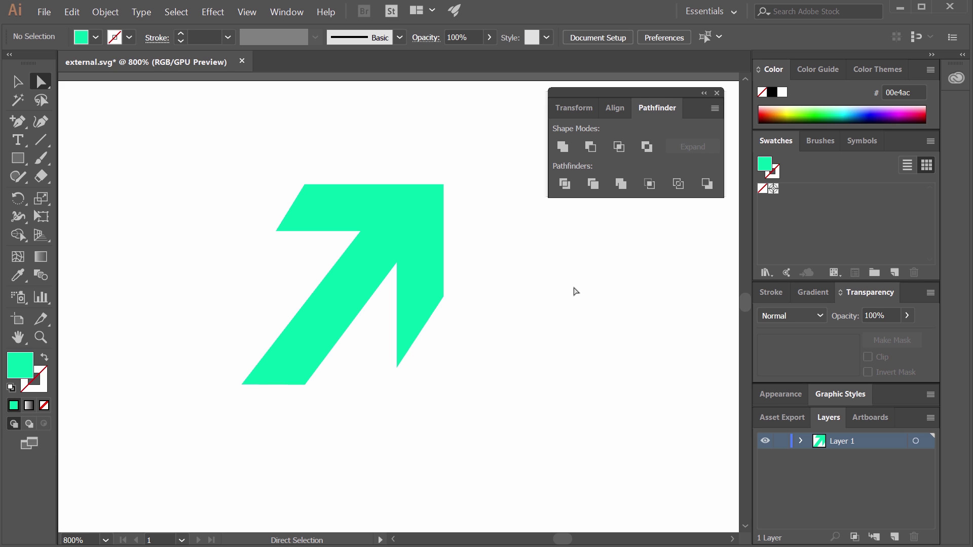
left_click_drag(492, 271, 396, 399)
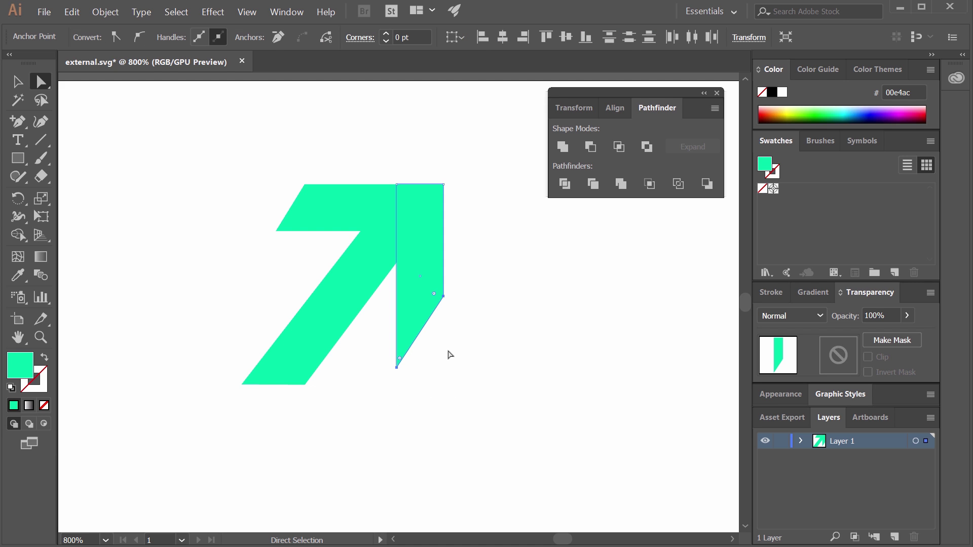
left_click(413, 375)
left_click(396, 367)
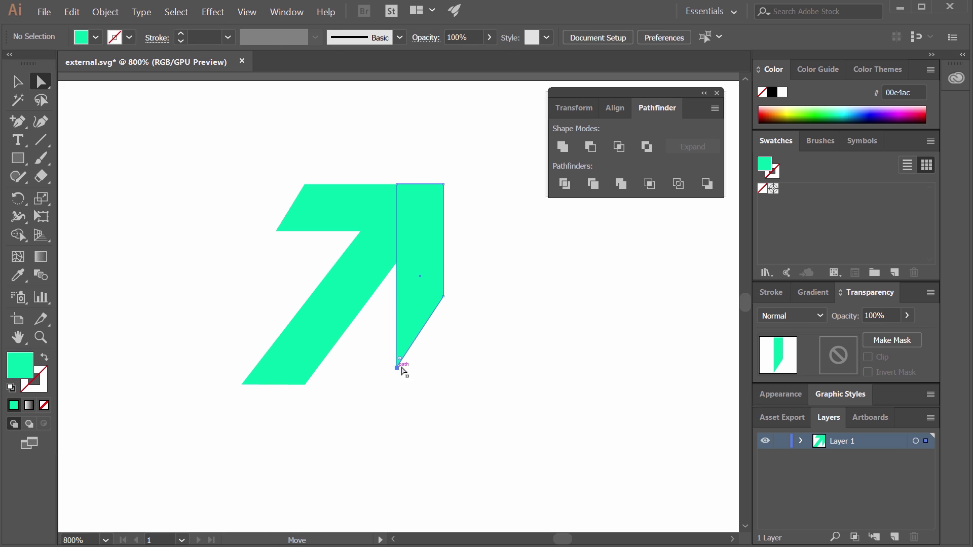
key("Up")
key("Up")
key("Up")
key("Up")
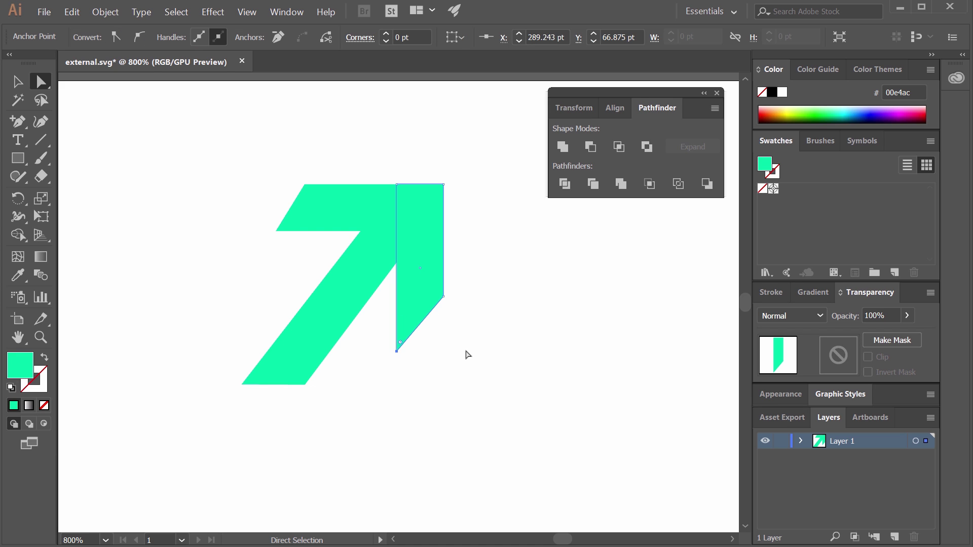
Slant the horizontal arm's outer end further by moving its upper-left anchor inward to about X 271.5 pt
left_click(312, 184)
key("Right")
key("Right")
key("Right")
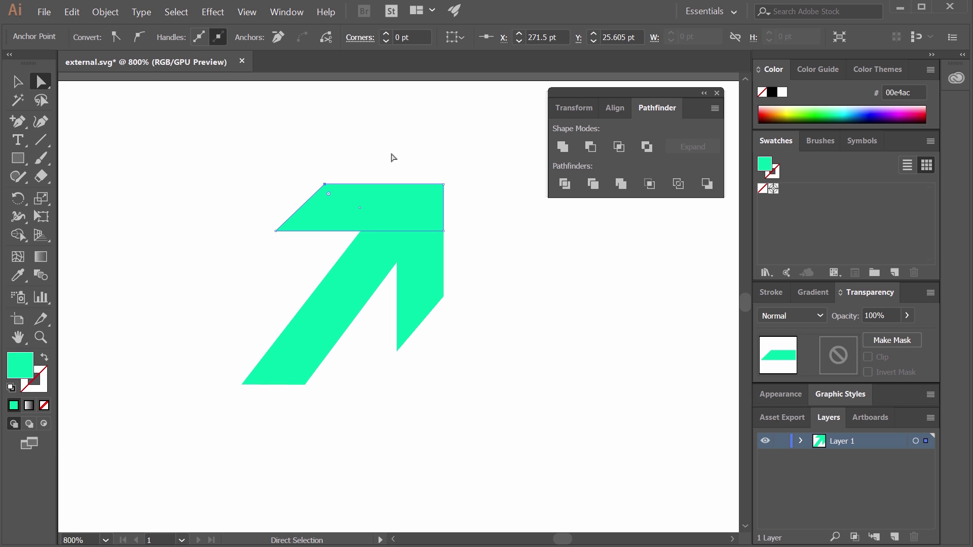
left_click(480, 195)
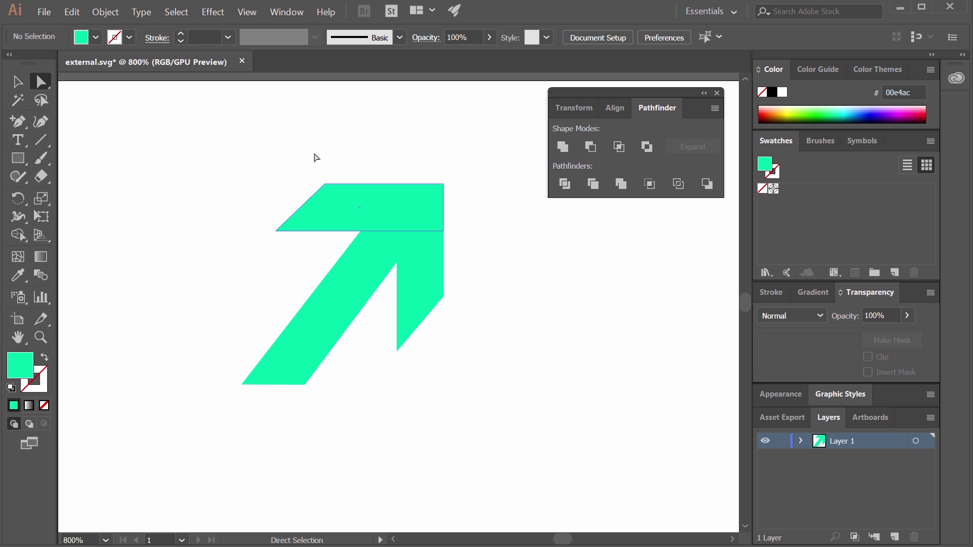
Shift the diagonal bar's two lower anchors slightly left to lower the bar's angle
key("v")
left_click_drag(184, 181, 218, 205)
key("ctrl+1")
scroll(381, 316, "up", 4)
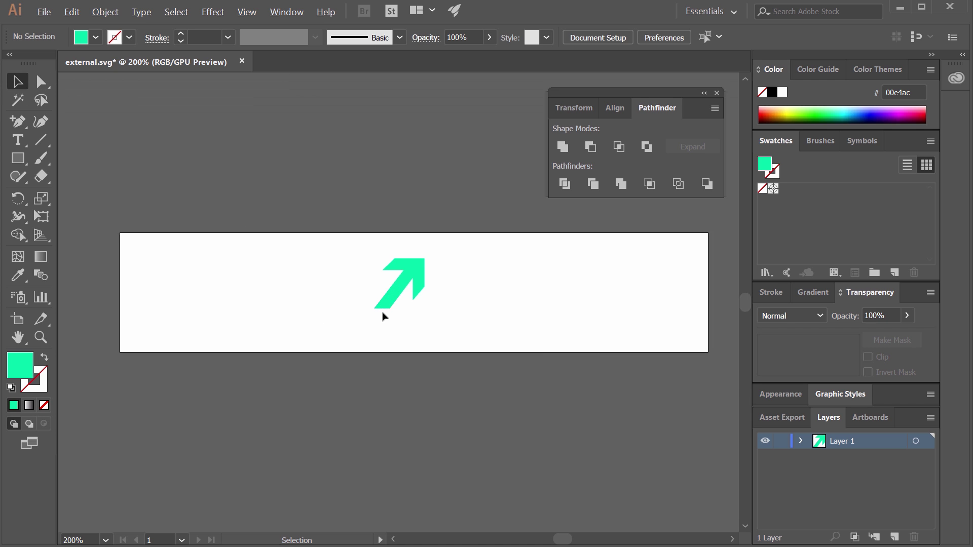
left_click(41, 85)
left_click_drag(330, 290, 421, 332)
key("Left")
left_click(460, 328)
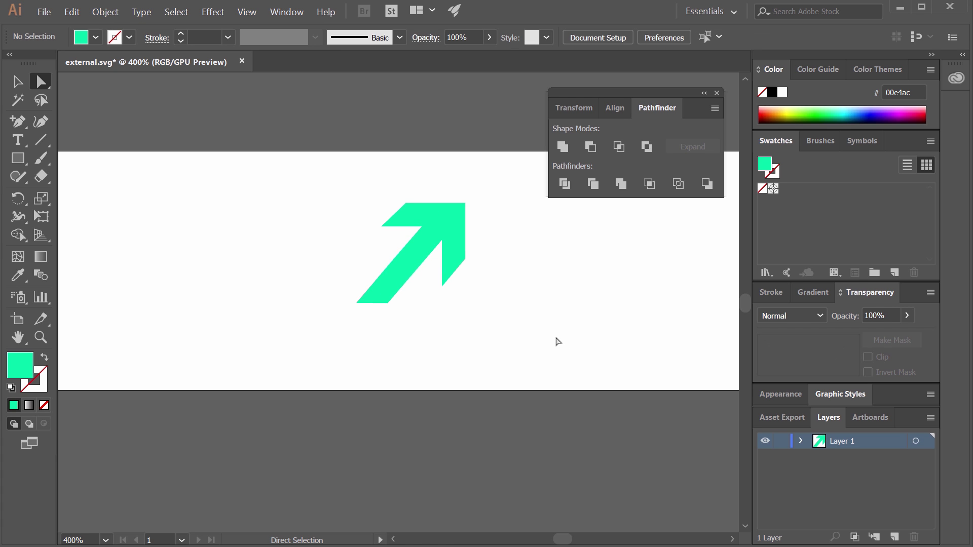
Draw a green circle around the arrow from its centre, and place it below the three arrow paths in the layer stack
left_click_drag(529, 301, 567, 347)
left_click(27, 79)
left_click(18, 158)
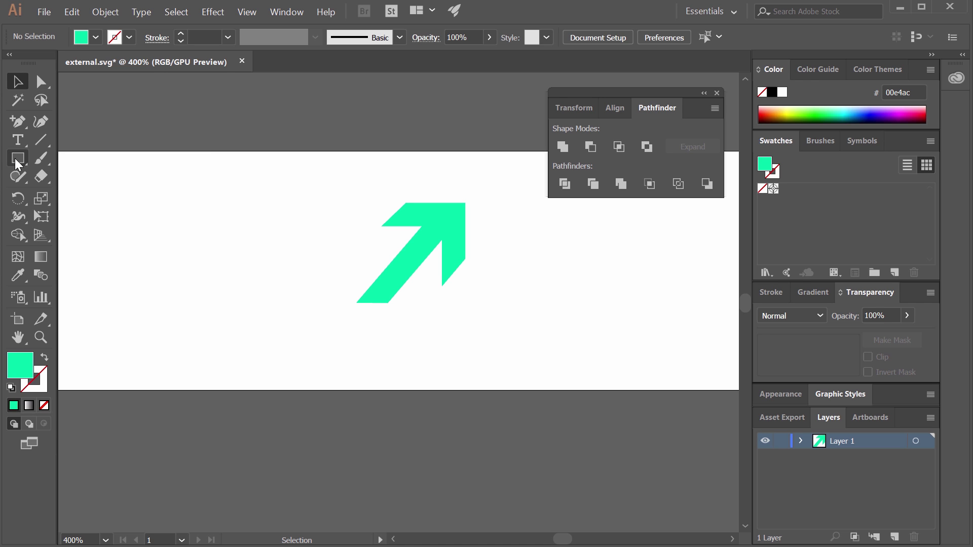
left_click(97, 197)
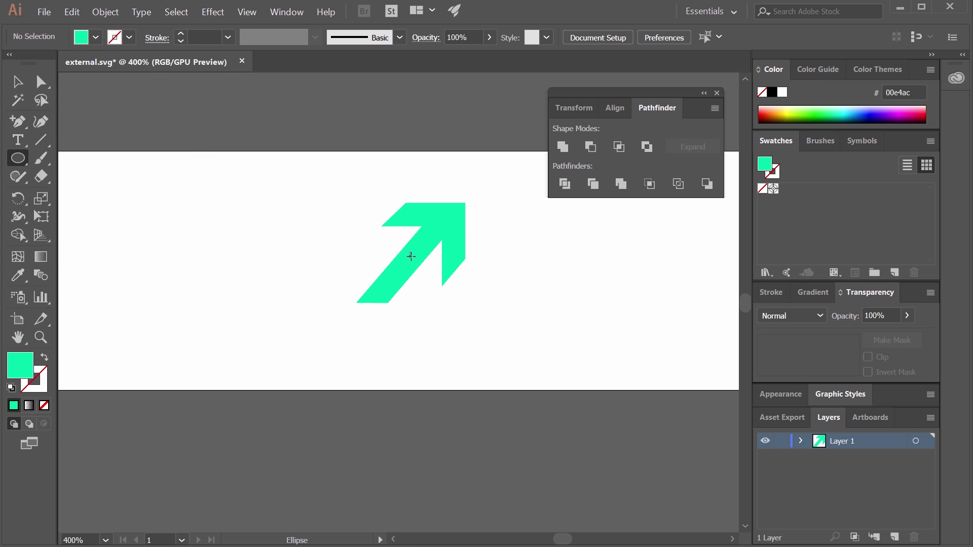
left_click_drag(411, 256, 508, 317)
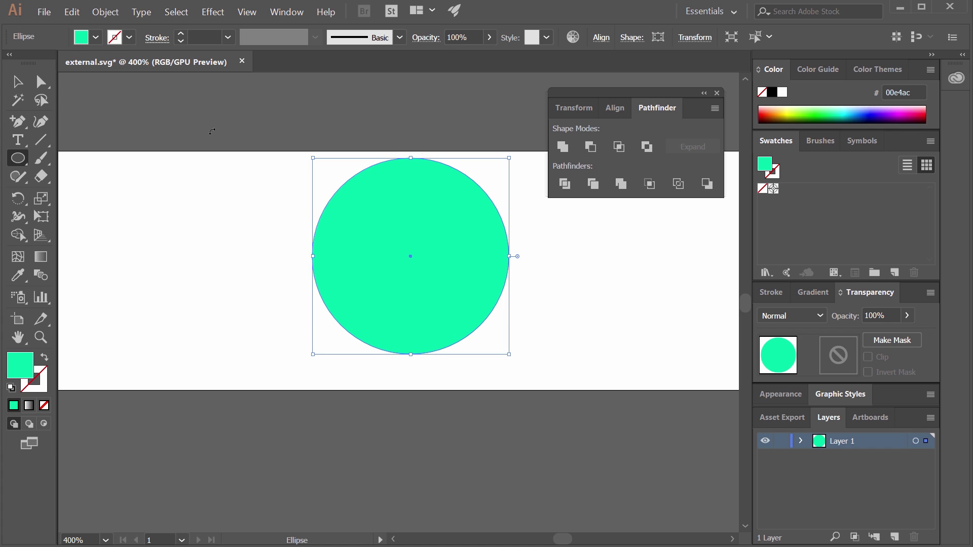
key("v")
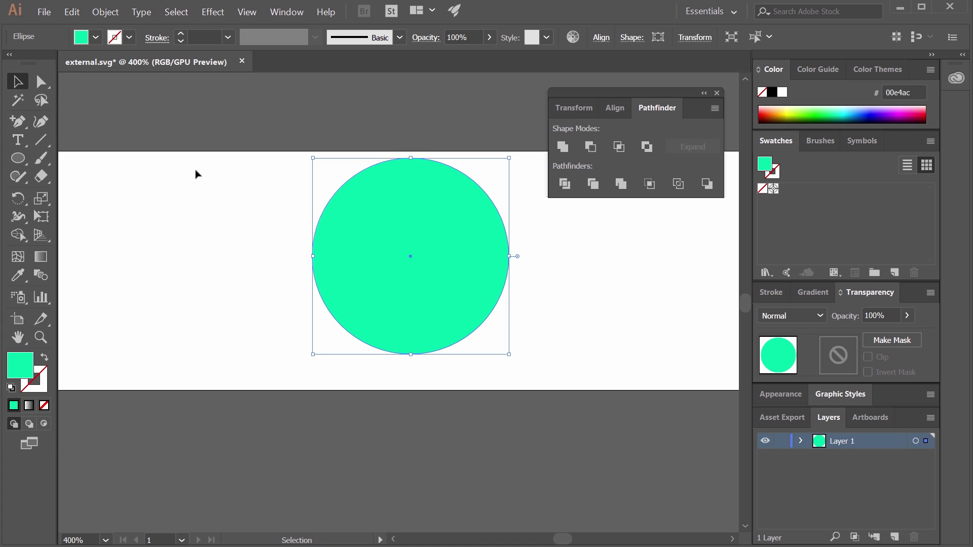
left_click(800, 440)
left_click_drag(861, 458, 869, 510)
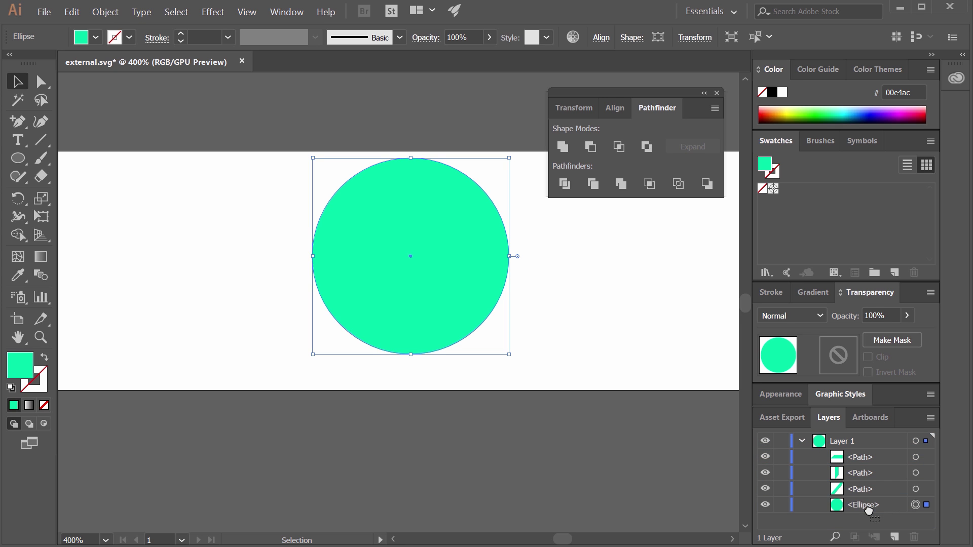
Unite the three arrow paths into a single shape with Pathfinder
left_click(915, 457)
left_click(916, 473, "shift")
left_click(915, 489, "shift")
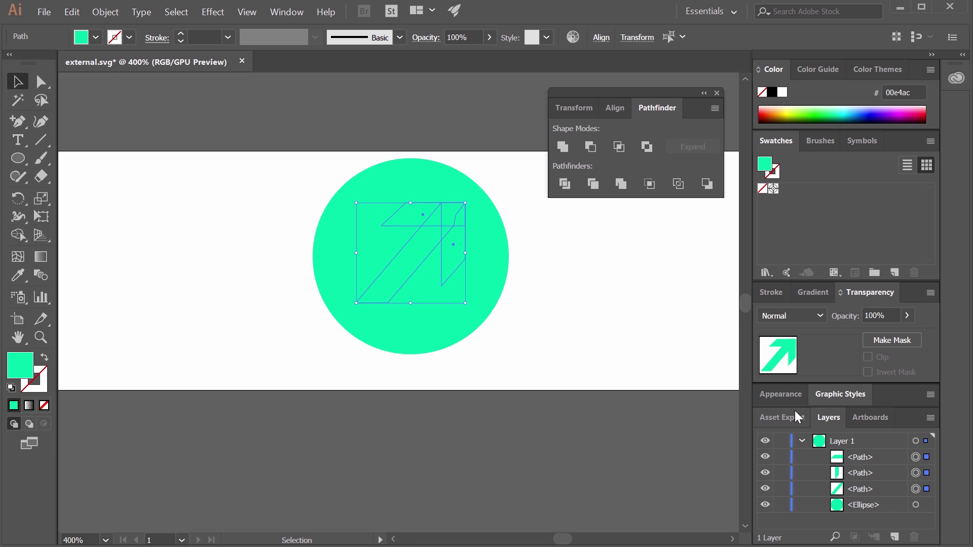
left_click(563, 147)
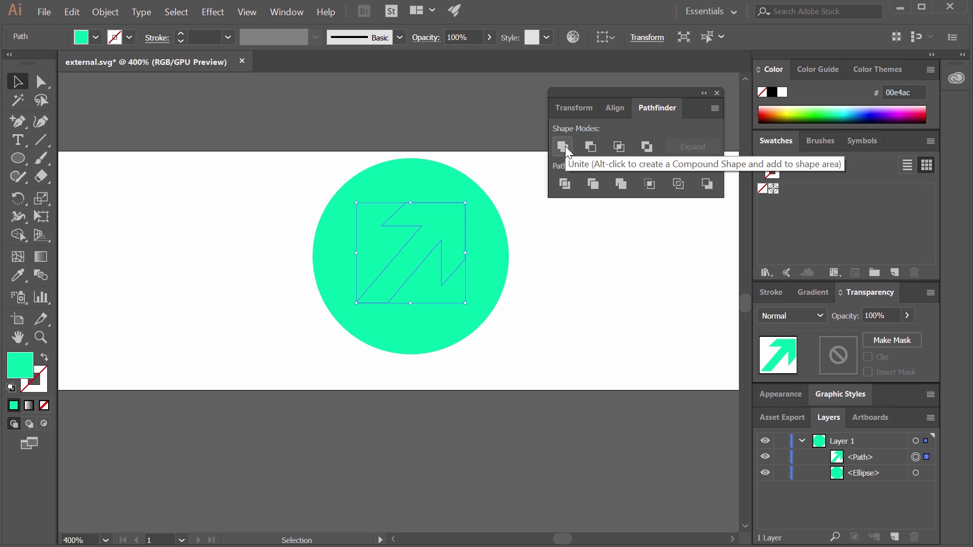
Change the united arrow's fill colour to white, ffffff
double_click(765, 166)
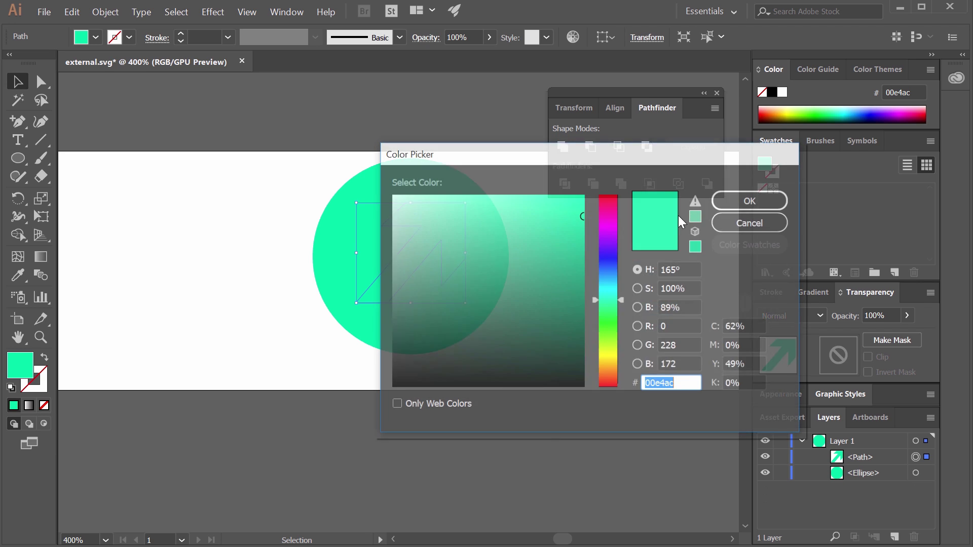
mouse_move(460, 233)
left_mouse_down()
mouse_move(395, 195)
mouse_move(584, 218)
left_mouse_up()
left_click_drag(478, 211, 384, 183)
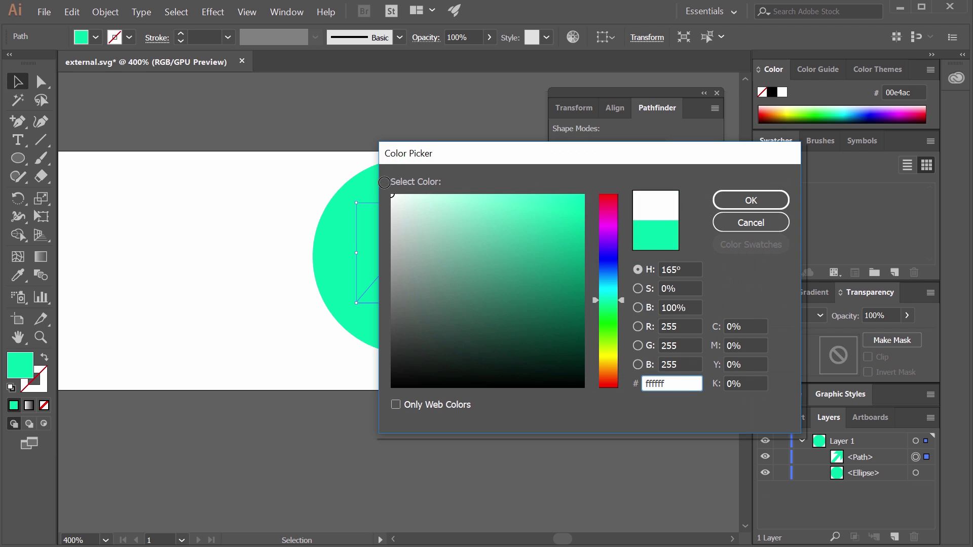
left_click(752, 198)
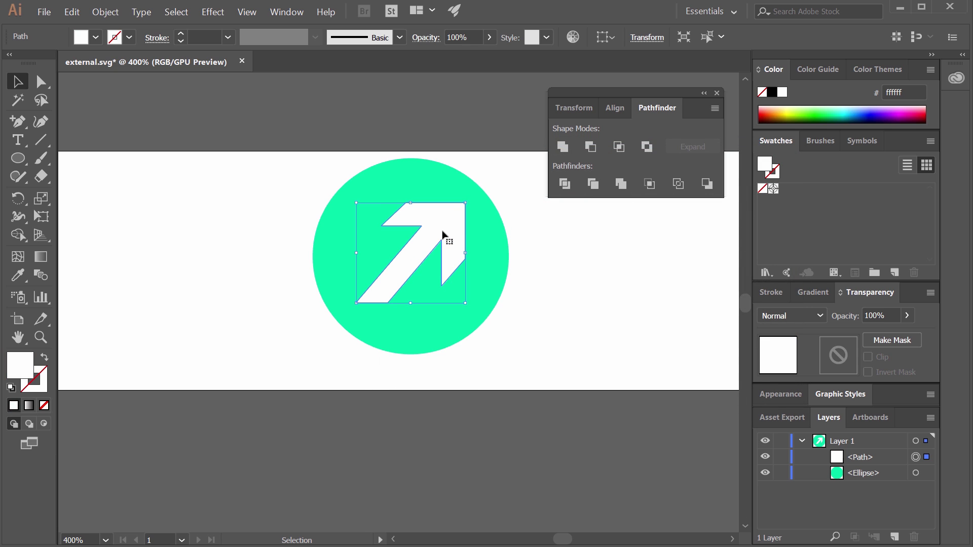
Scale the arrow down slightly and nudge it so it sits visually centred in the circle
left_click_drag(443, 235, 436, 242)
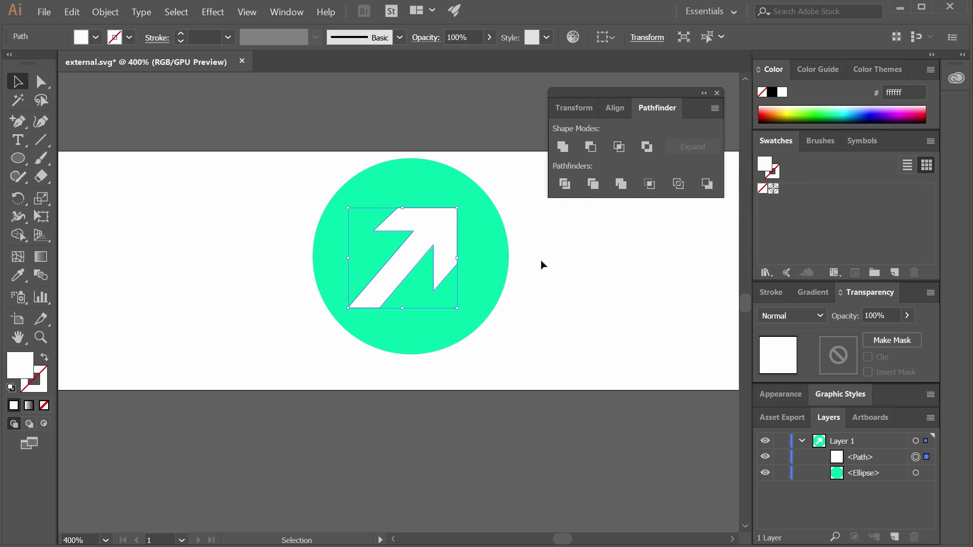
key("Up")
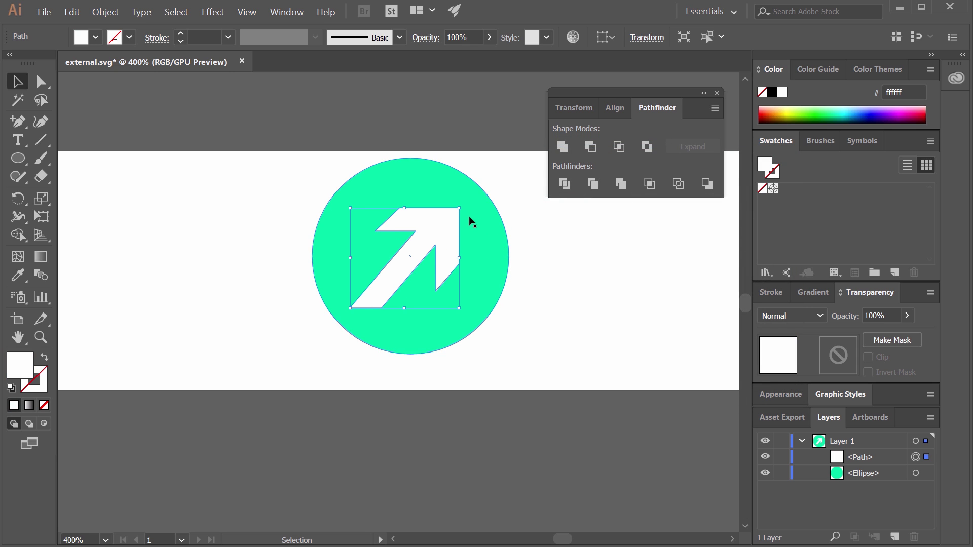
left_click_drag(459, 209, 457, 210)
left_click_drag(481, 214, 481, 214)
left_click(585, 300)
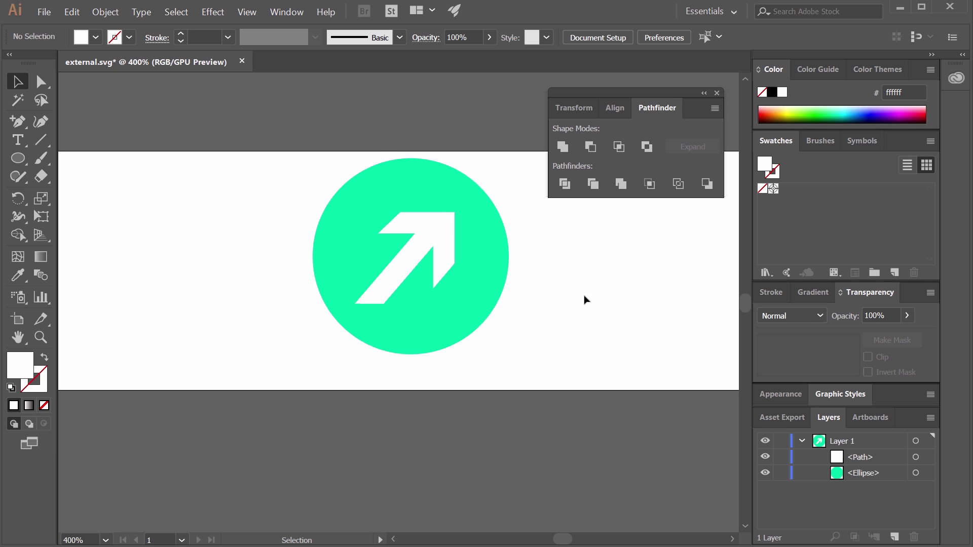
left_click(440, 245)
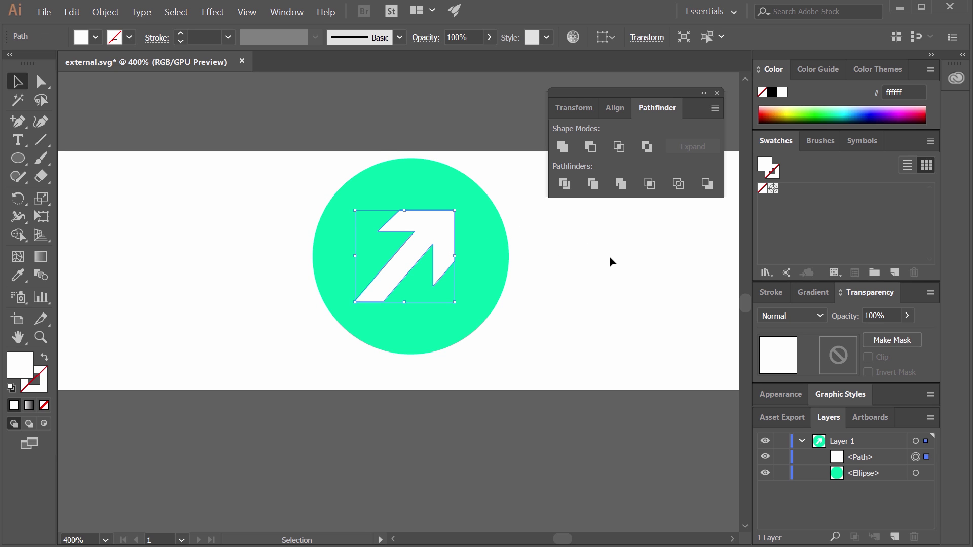
left_click(610, 261)
left_click_drag(439, 249, 441, 248)
left_click(596, 295)
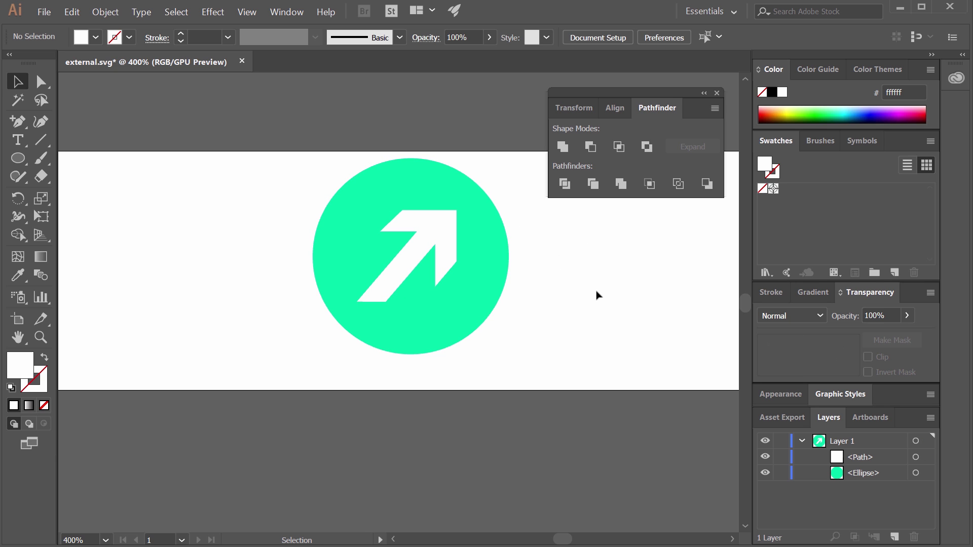
Close the floating Pathfinder panel and move the circle and arrow together slightly down and right on the artboard
left_click(717, 93)
scroll(581, 206, "down", 3)
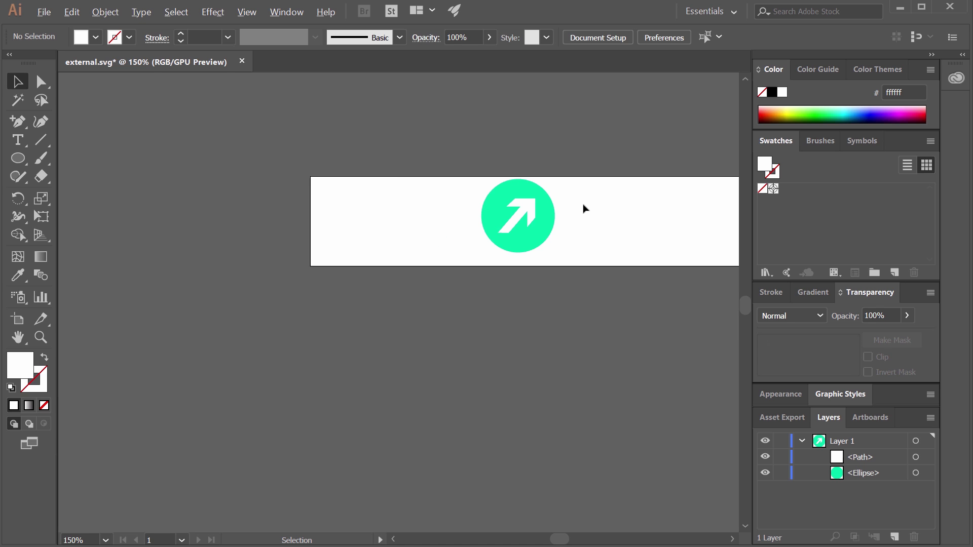
left_click_drag(601, 227, 460, 250)
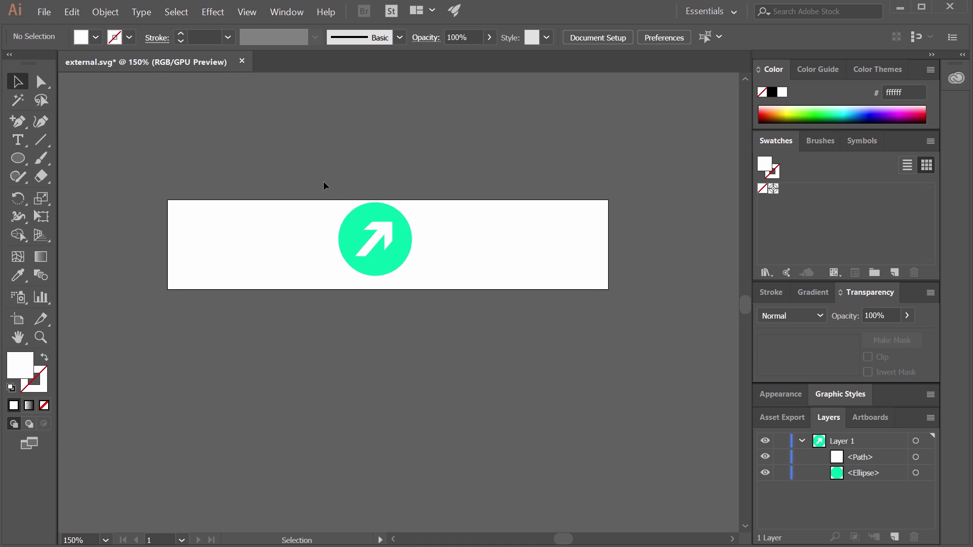
left_click_drag(226, 179, 552, 354)
left_click(458, 332)
left_click_drag(324, 190, 434, 296)
left_click_drag(400, 219, 404, 223)
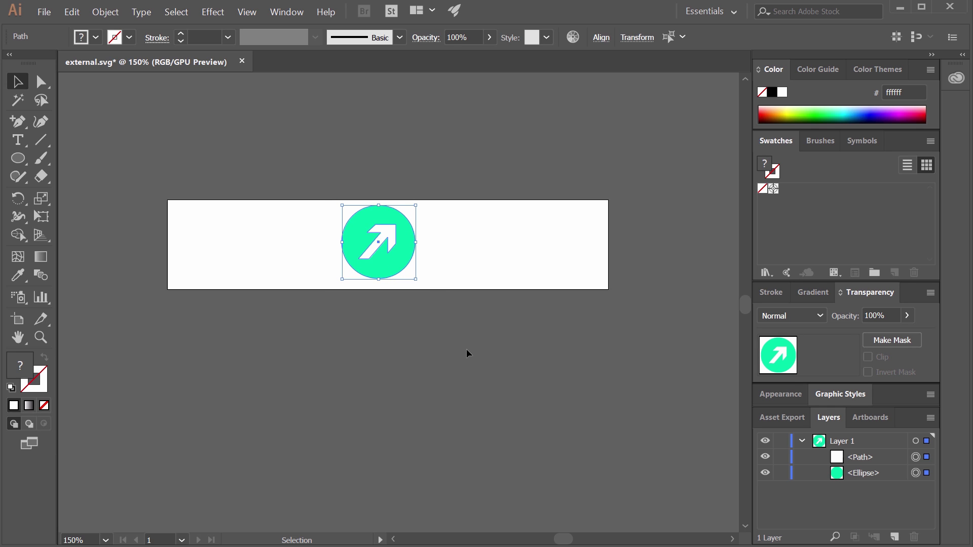
left_click(417, 307)
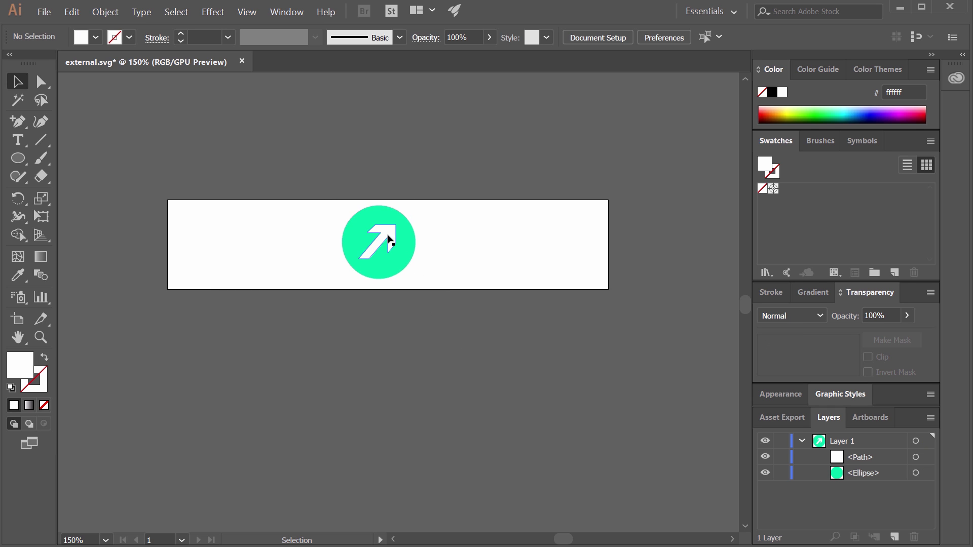
Select the arrow, switch to Adobe XD and copy the hex code of the homepage artboard's dark fill
left_click(389, 239)
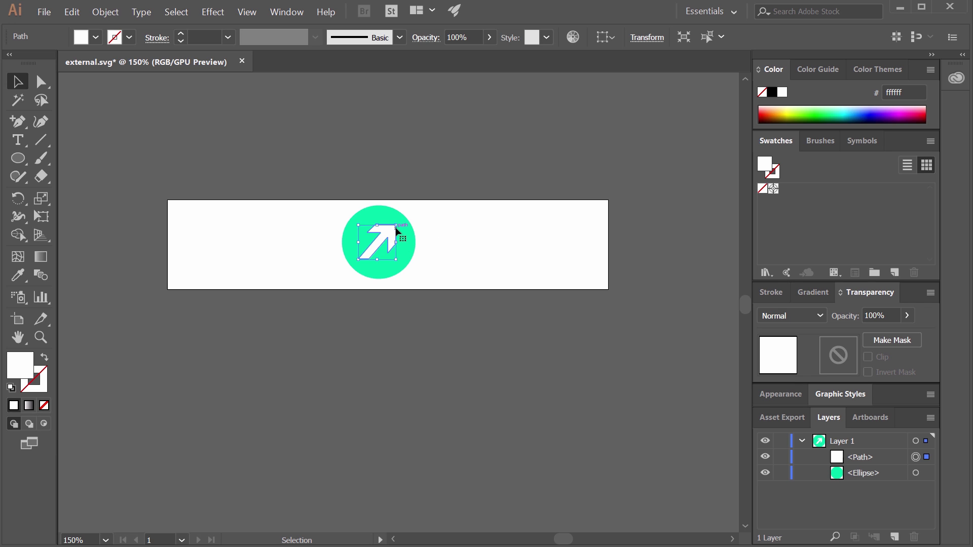
left_click(397, 300)
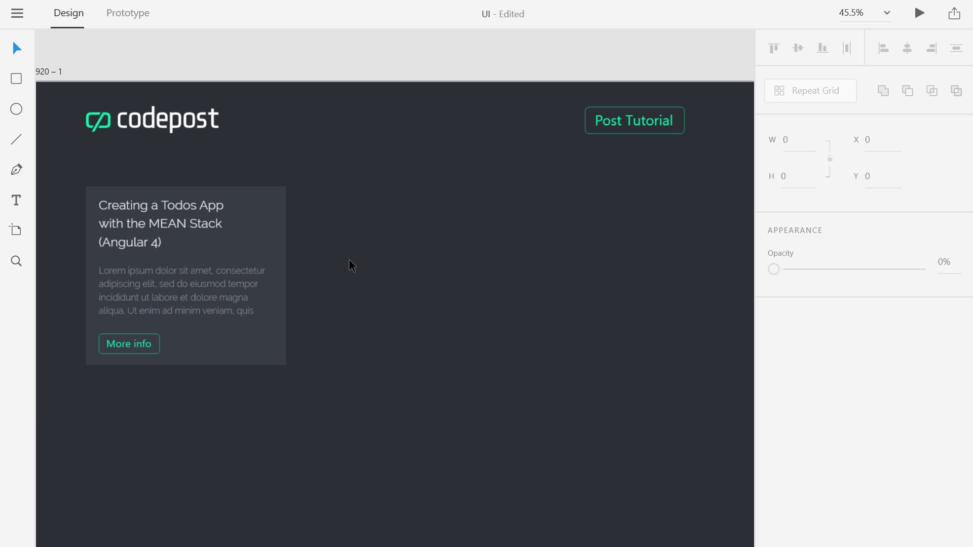
left_click(53, 68)
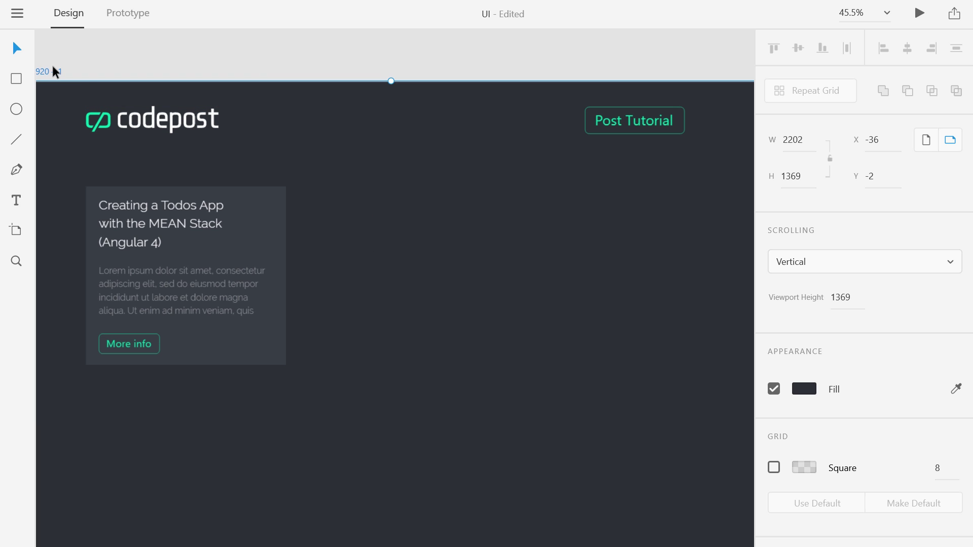
left_click(808, 388)
key("ctrl+c")
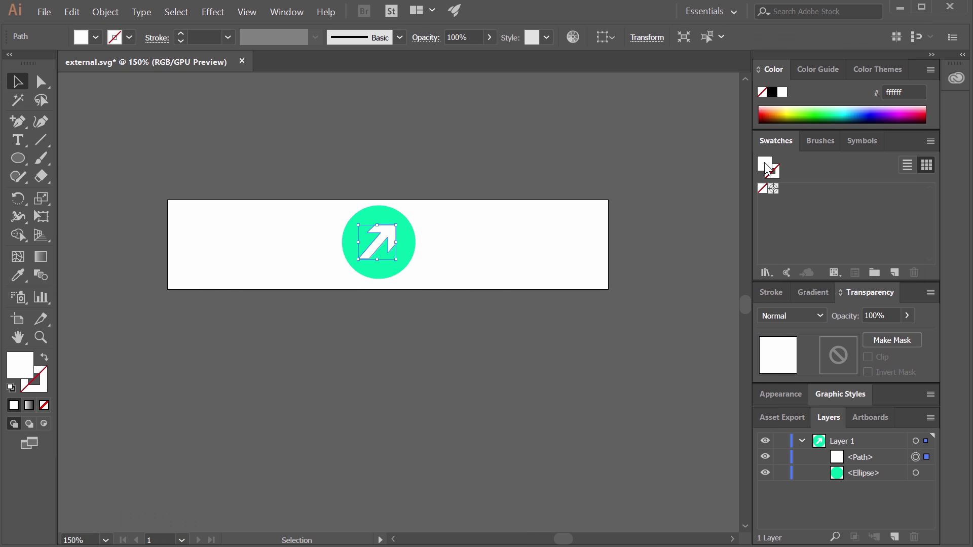
Return to Illustrator and fill the arrow with the copied colour #2A3136
double_click(764, 164)
key("ctrl+v")
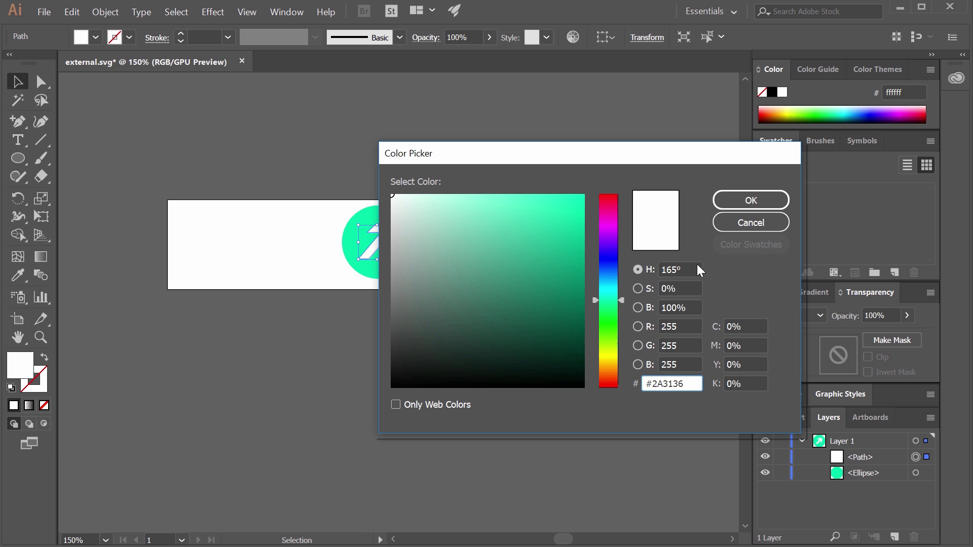
left_click(741, 199)
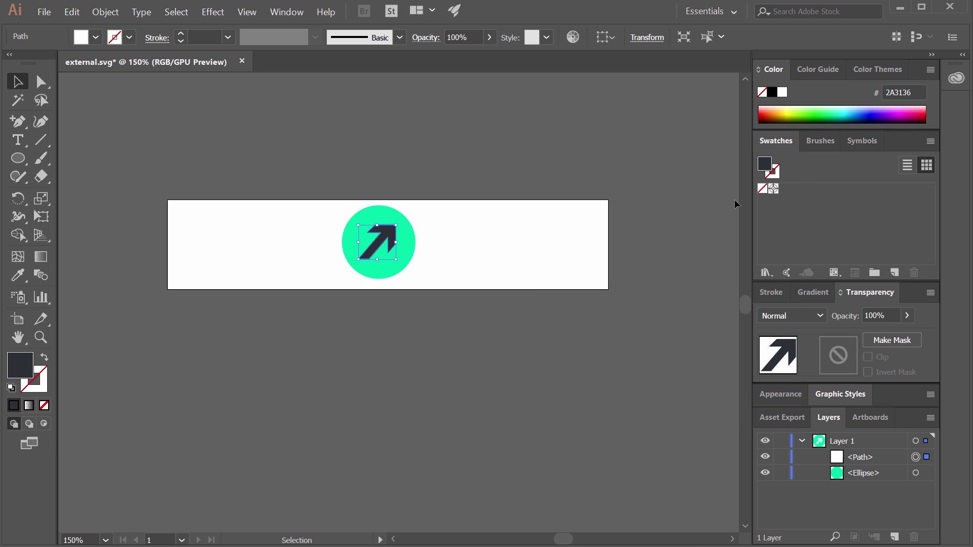
left_click(527, 151)
Crop the artboard tightly around the green circle to 96.75 × 96.75 pt, then save external.svg
scroll(206, 274, "up", 2, "alt")
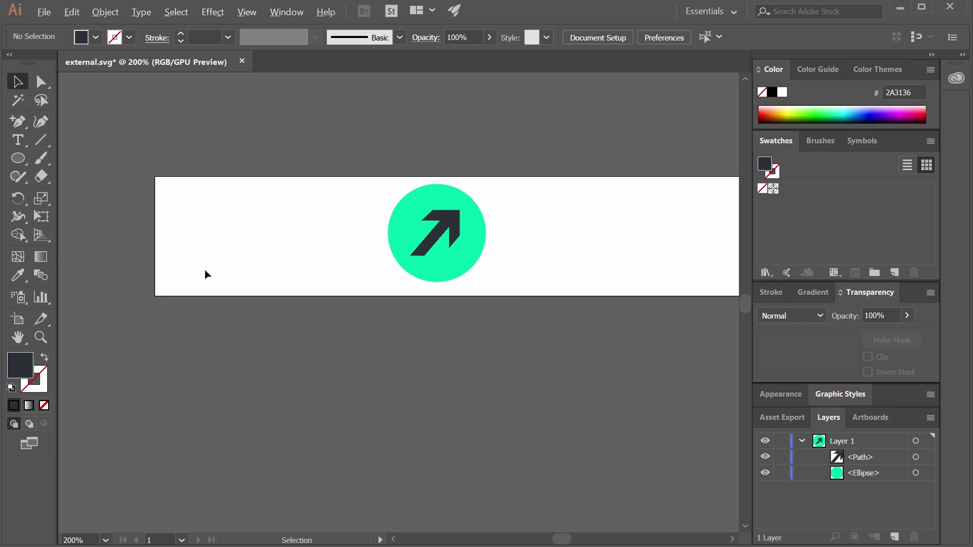
left_click(17, 319)
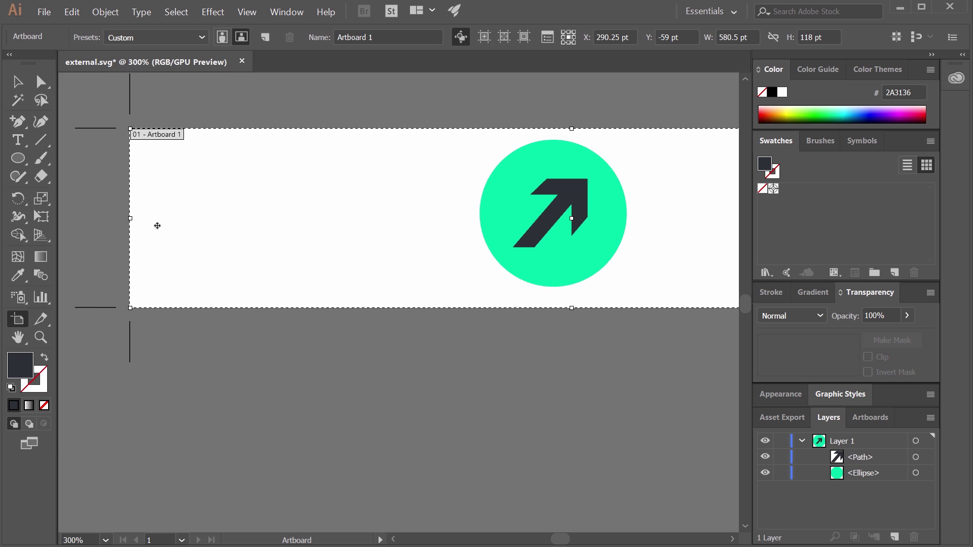
left_click_drag(131, 217, 479, 218)
left_click_drag(604, 220, 284, 239)
left_click_drag(695, 234, 306, 261)
left_click_drag(233, 150, 239, 159)
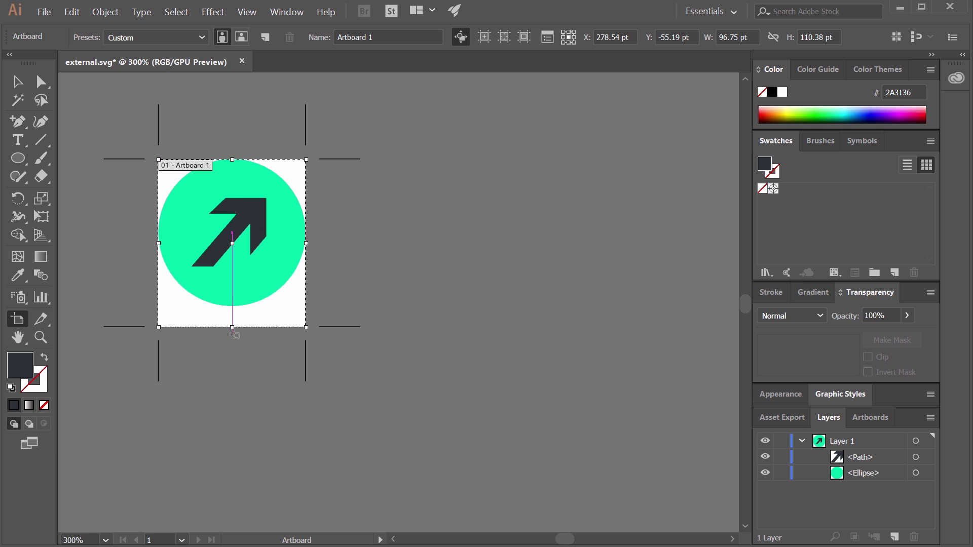
left_click_drag(232, 329, 257, 306)
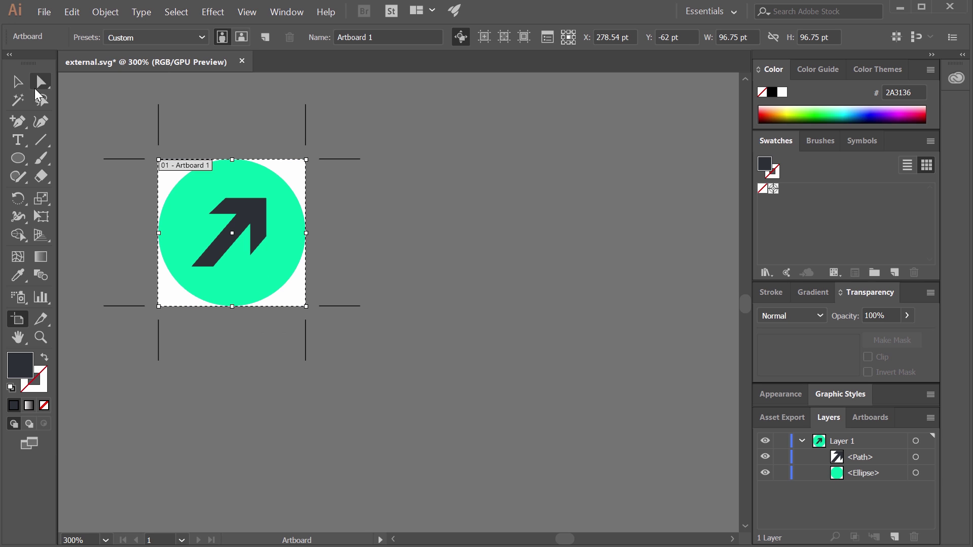
left_click(18, 81)
left_click_drag(283, 141, 426, 177)
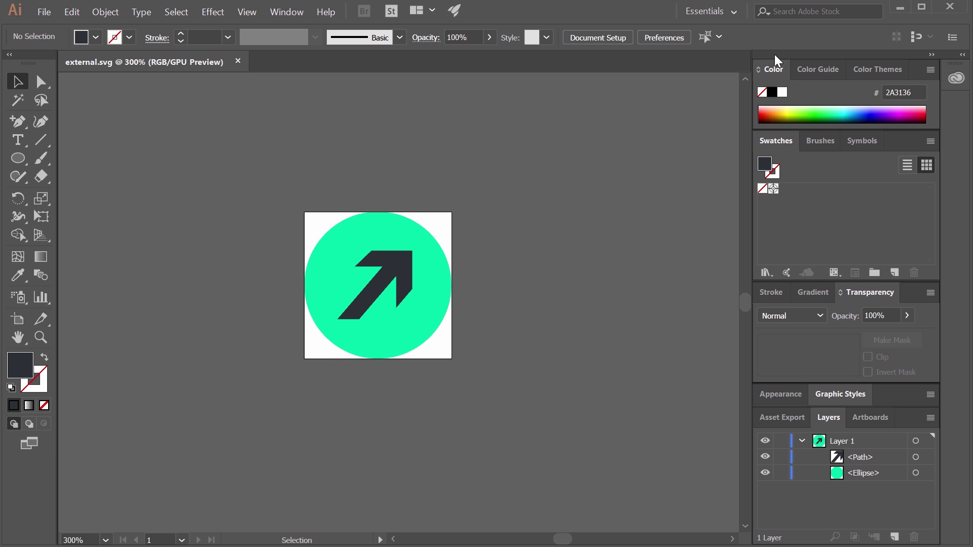
Switch to Adobe XD, import external.svg and place it over the tutorial card's right edge beside the title
left_click(900, 7)
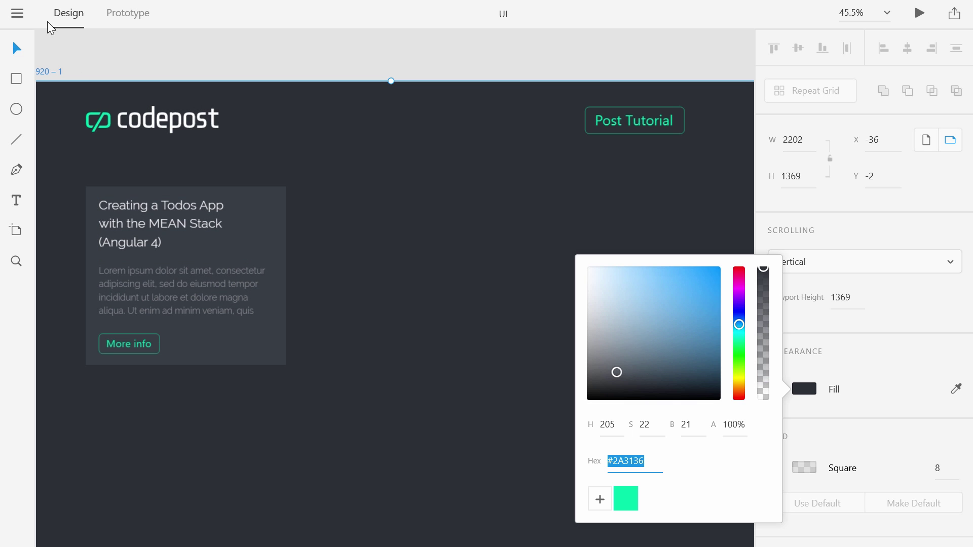
left_click(667, 217)
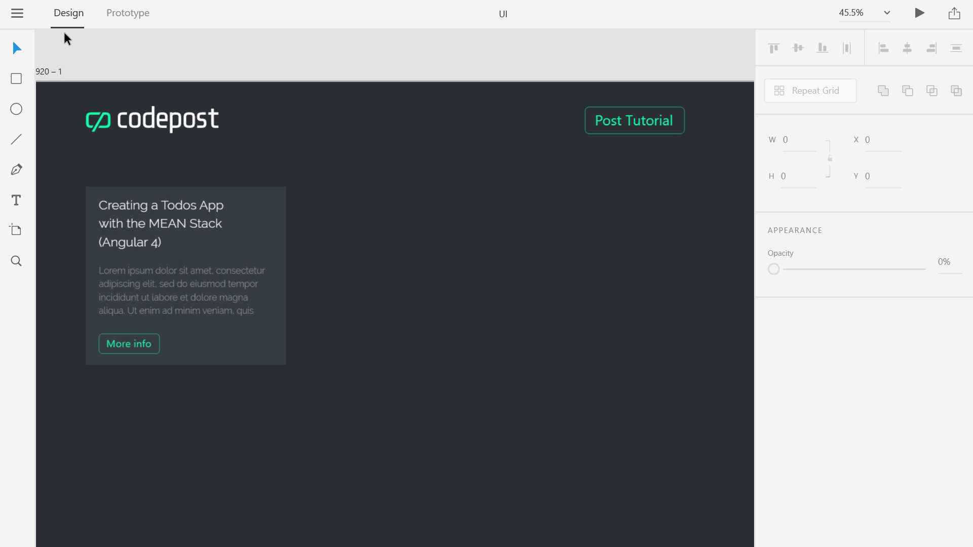
left_click(23, 14)
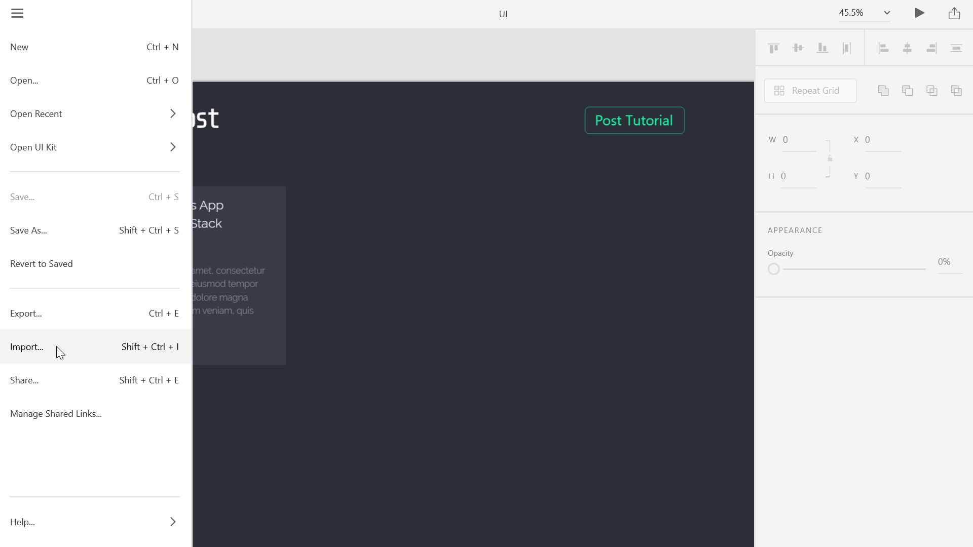
left_click(57, 345)
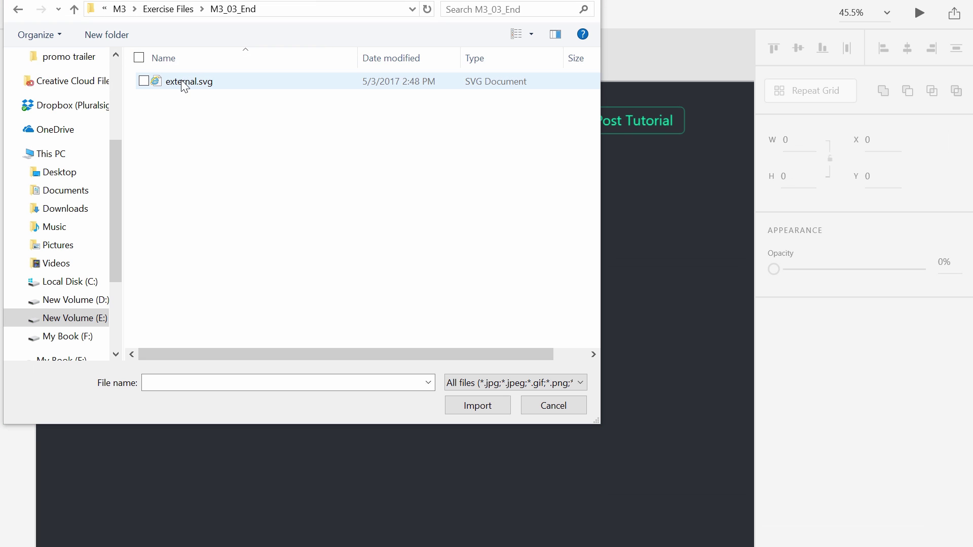
double_click(181, 138)
left_click_drag(395, 327, 288, 233)
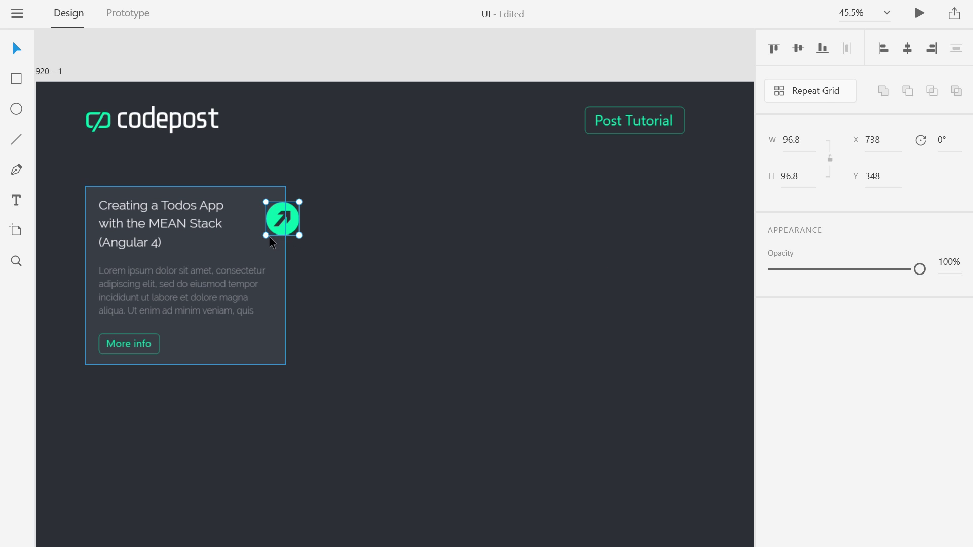
scroll(250, 248, "up", 2)
left_click_drag(237, 242, 384, 260)
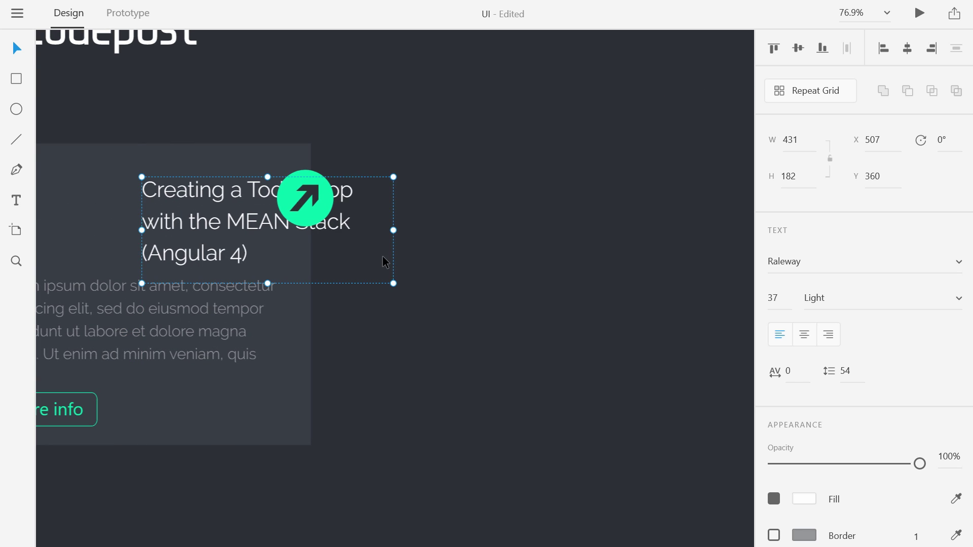
key("ctrl+z")
Nudge the external link icon right and up to X 746, Y 341 so it straddles the card's right edge
left_click_drag(213, 291, 378, 318)
left_click(486, 239)
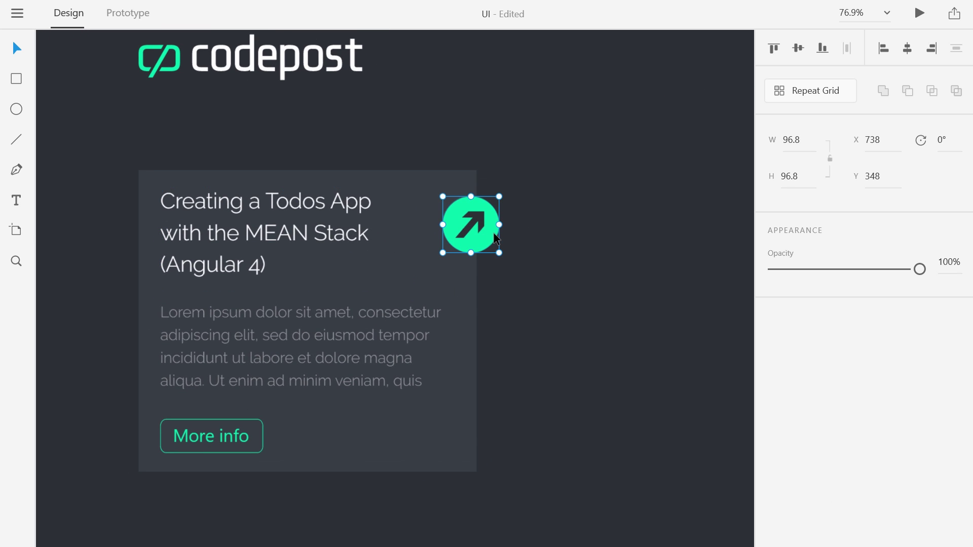
left_click(570, 257)
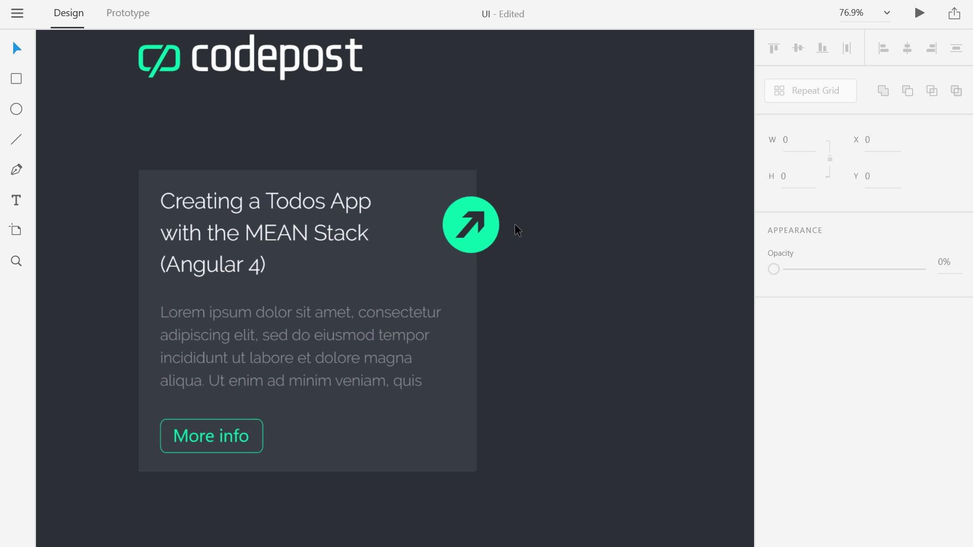
left_click(494, 225)
key("Right")
key("Right")
key("Right")
key("Right")
key("Right")
key("Right")
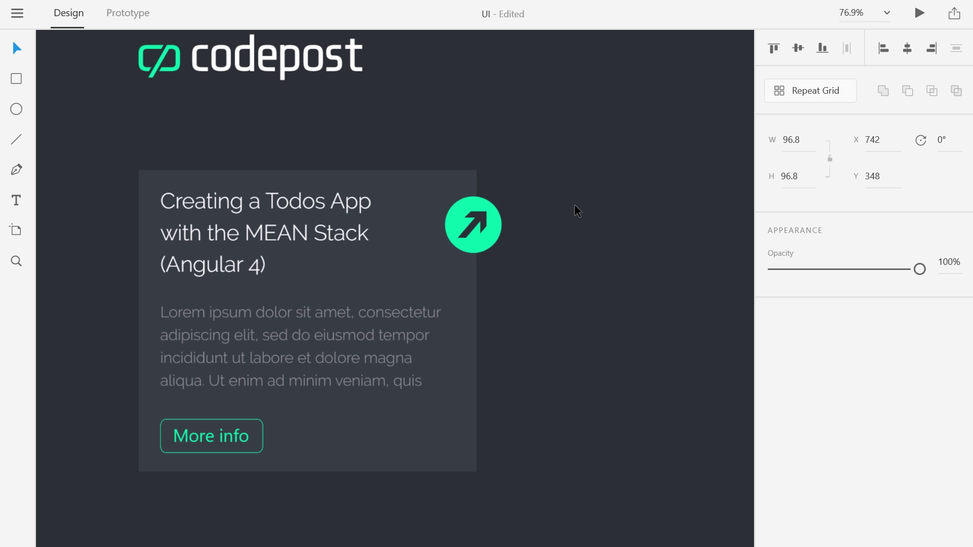
key("Right")
key("Right")
key("Right")
key("Right")
key("Up")
key("Up")
key("Up")
key("Up")
key("Up")
key("Up")
key("Up")
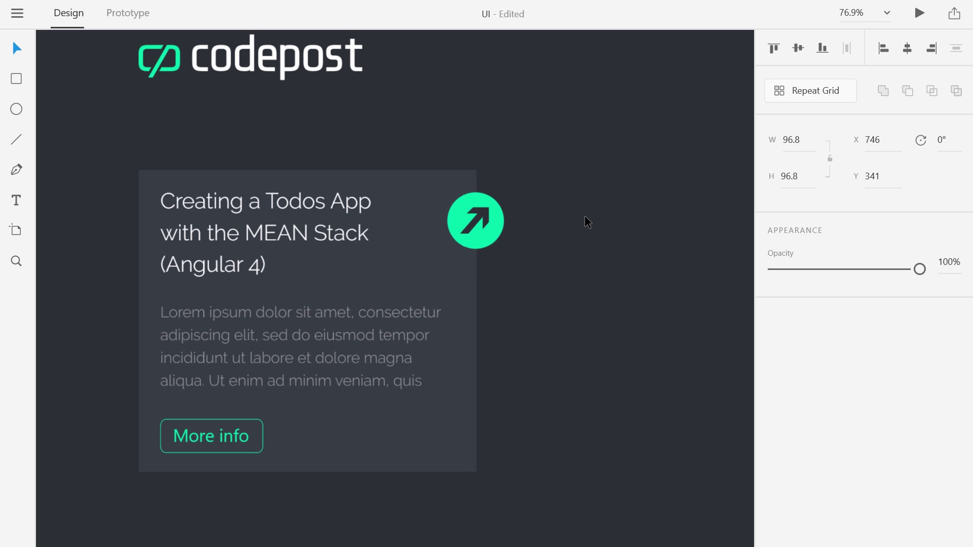
left_click(586, 218)
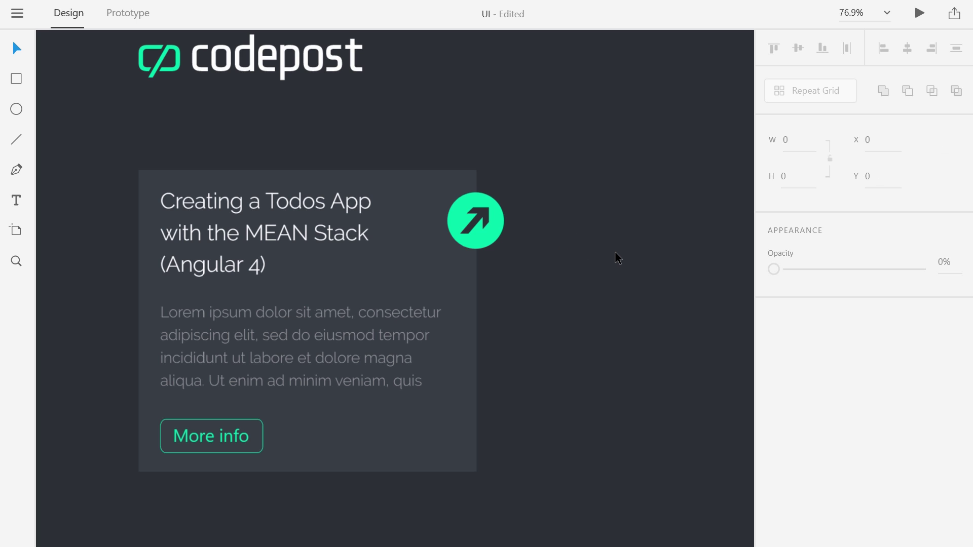
Select the tutorial card's background, texts, More info button and link icon and group them together
scroll(615, 251, "down", 4)
scroll(615, 251, "up", 3)
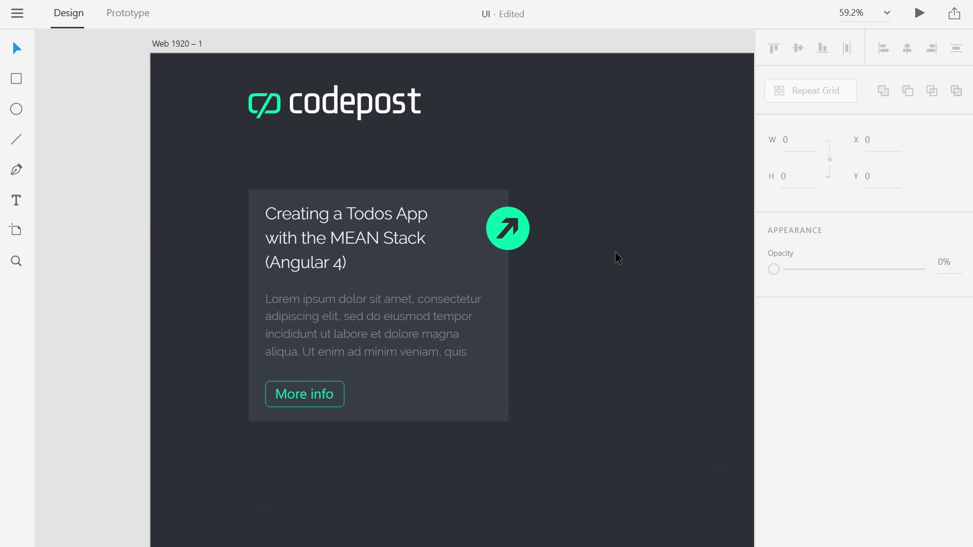
scroll(482, 253, "right", 3)
scroll(437, 217, "down", 3)
scroll(495, 218, "down", 2)
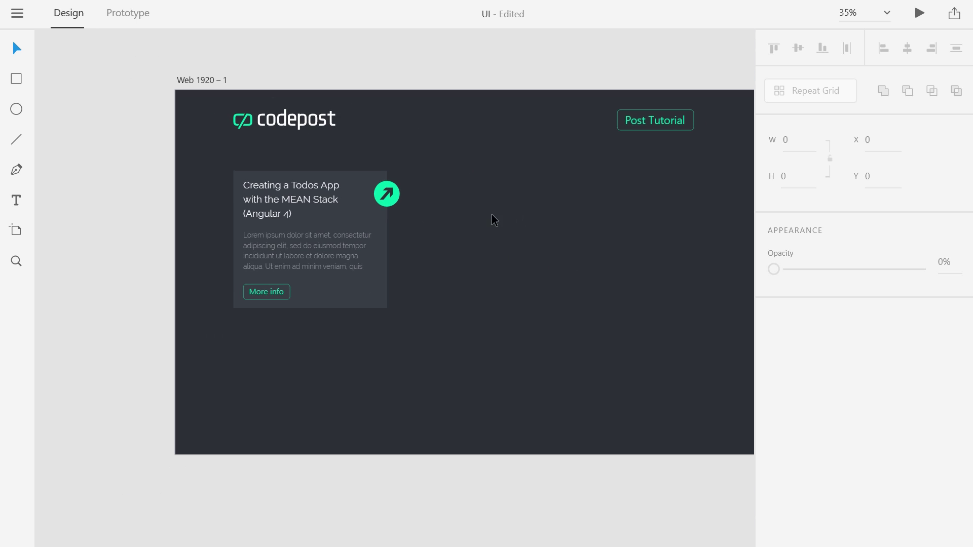
scroll(429, 233, "up", 3)
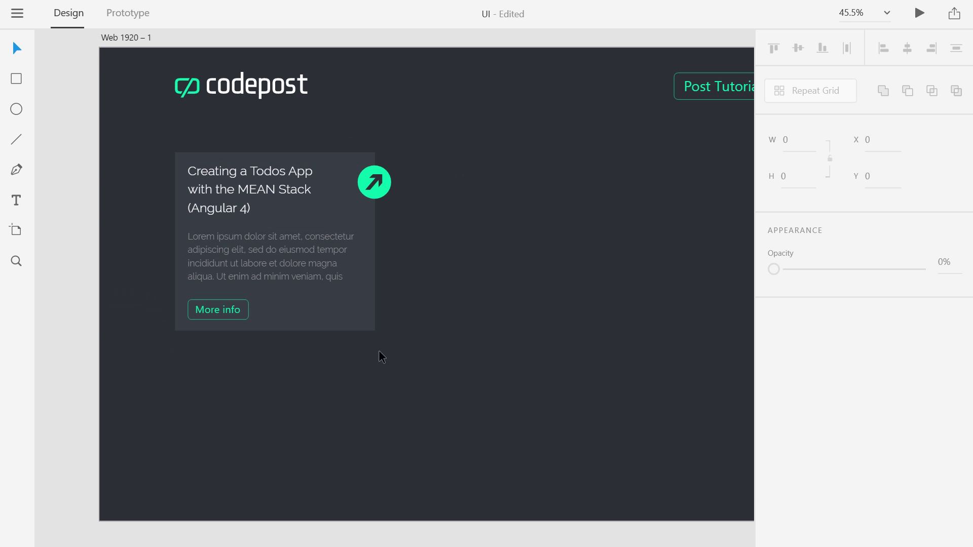
left_click_drag(433, 359, 163, 148)
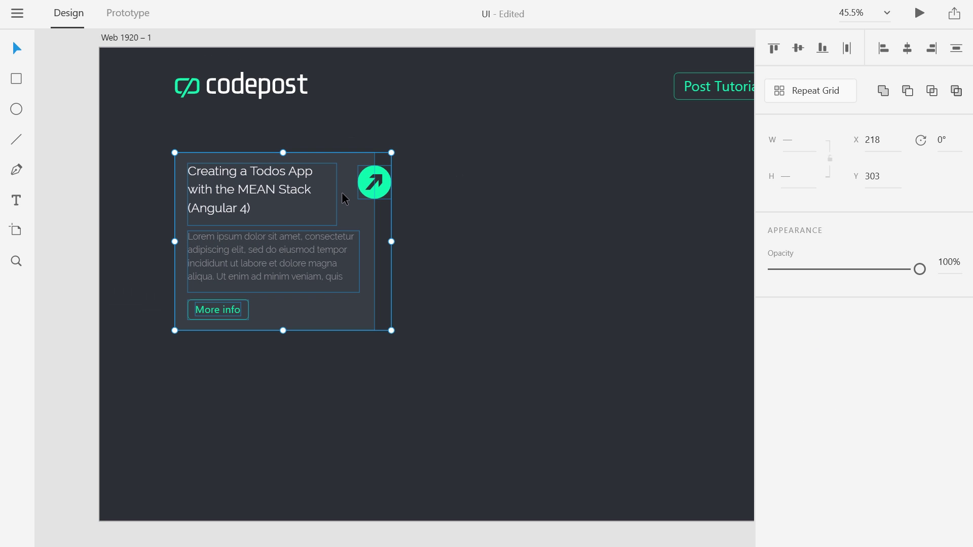
key("ctrl+g")
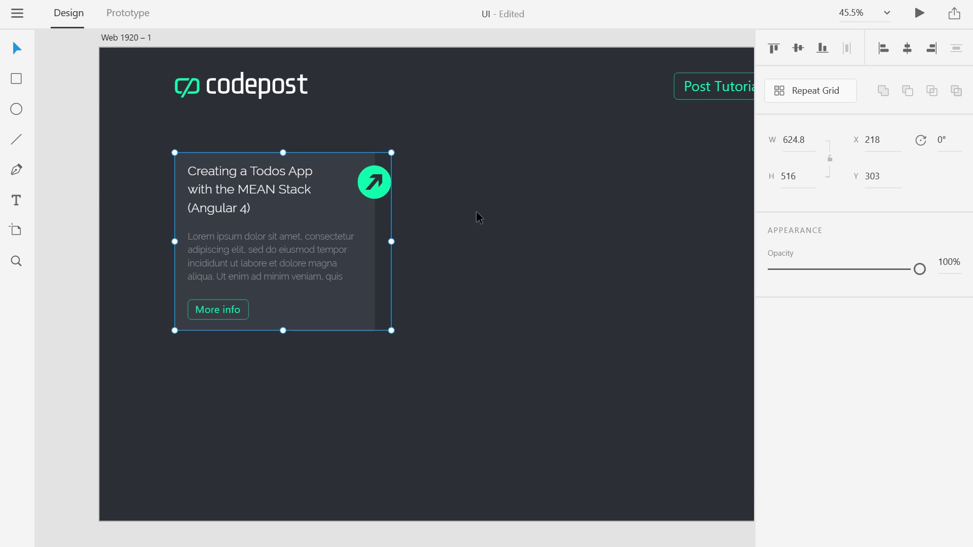
Turn the card group into a Repeat Grid and extend it across the artboard to three columns
left_click(814, 103)
left_click_drag(562, 245, 529, 250)
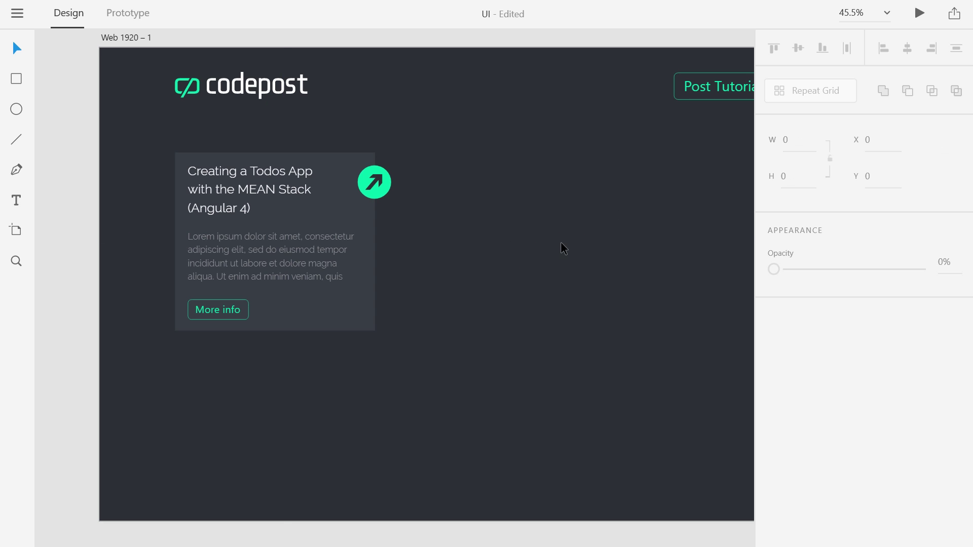
scroll(557, 247, "down", 3)
left_click(309, 232)
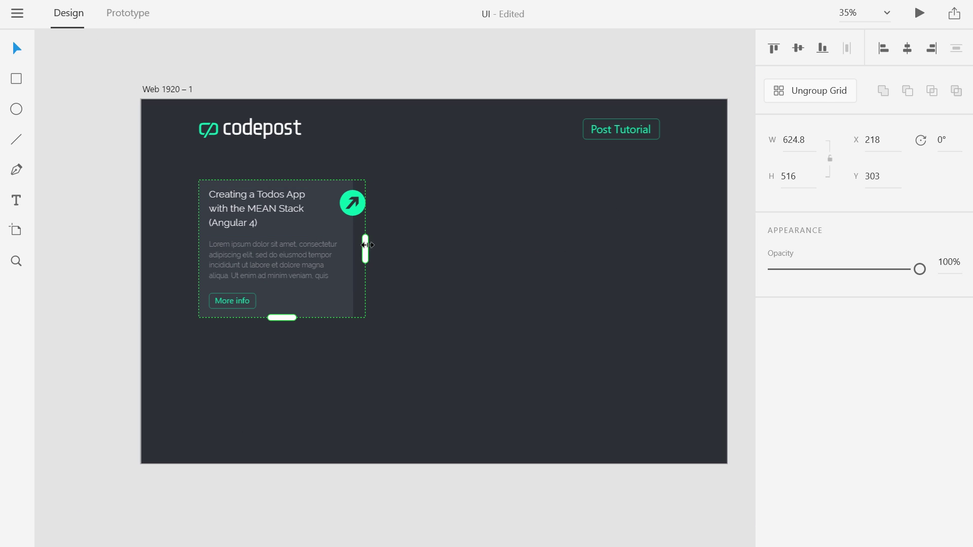
left_click_drag(365, 248, 710, 248)
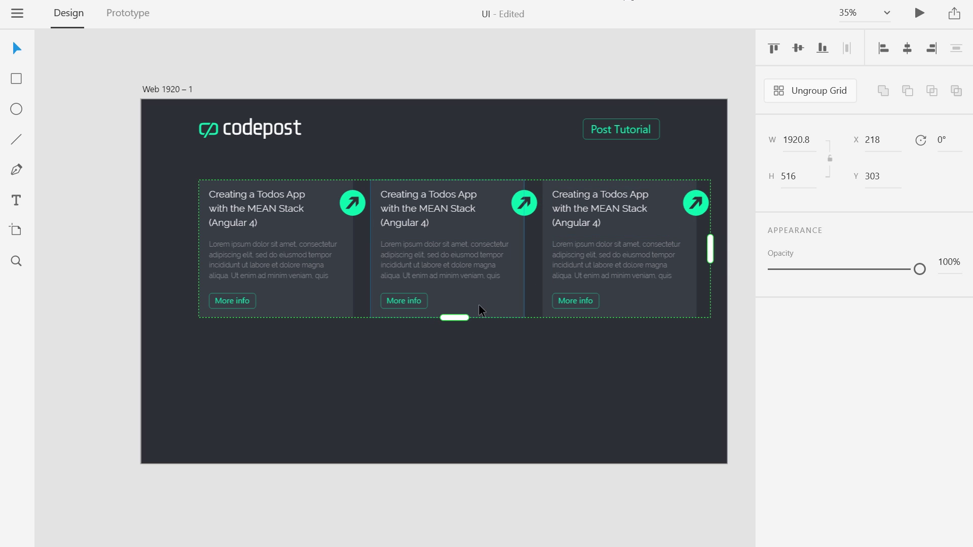
Extend the repeat grid downwards to three full rows of cards, about 1604 high overall
left_click_drag(453, 318, 453, 508)
scroll(472, 361, "down", 1)
scroll(472, 361, "down", 3)
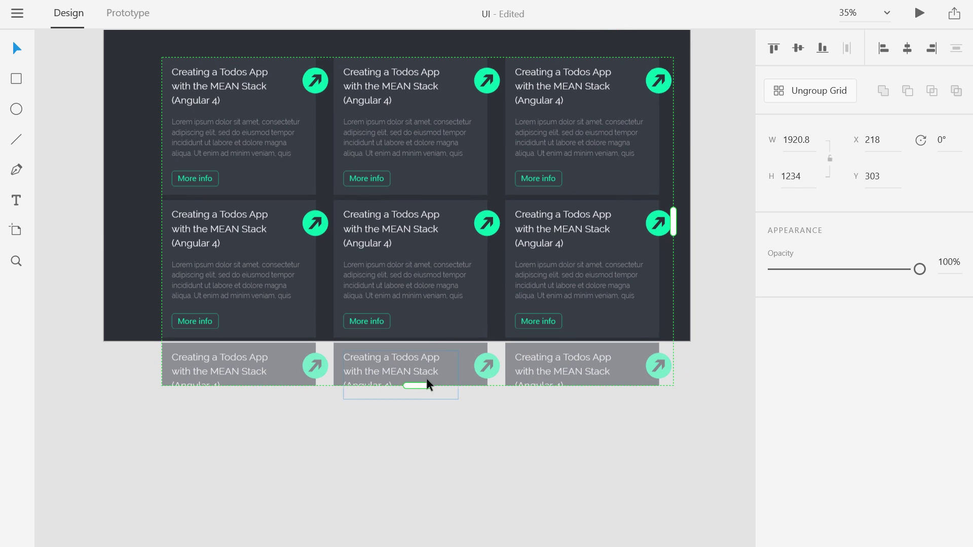
left_click_drag(426, 386, 447, 485)
scroll(499, 353, "up", 1)
scroll(498, 353, "left", 2)
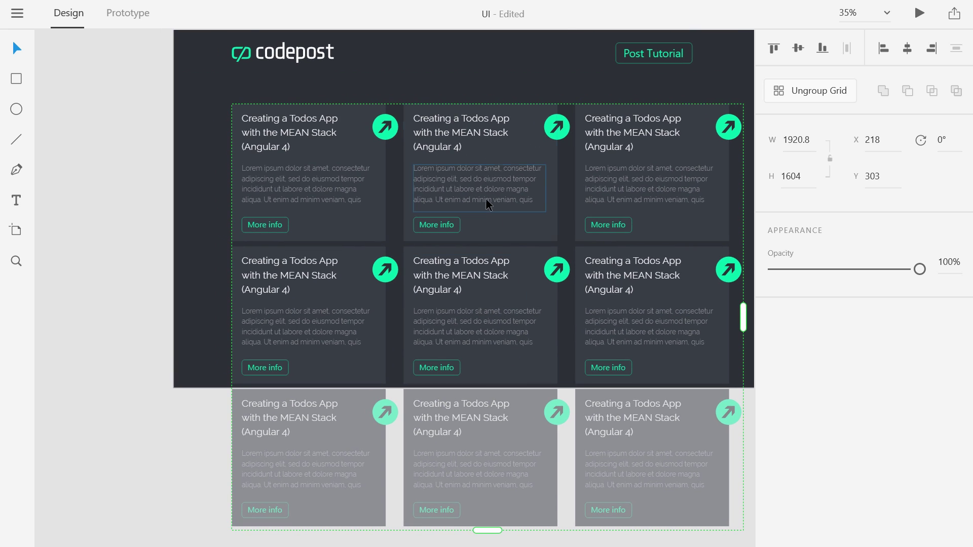
Widen the vertical gap between the card rows so the repeat grid is about 1682 high
scroll(485, 198, "right", 3)
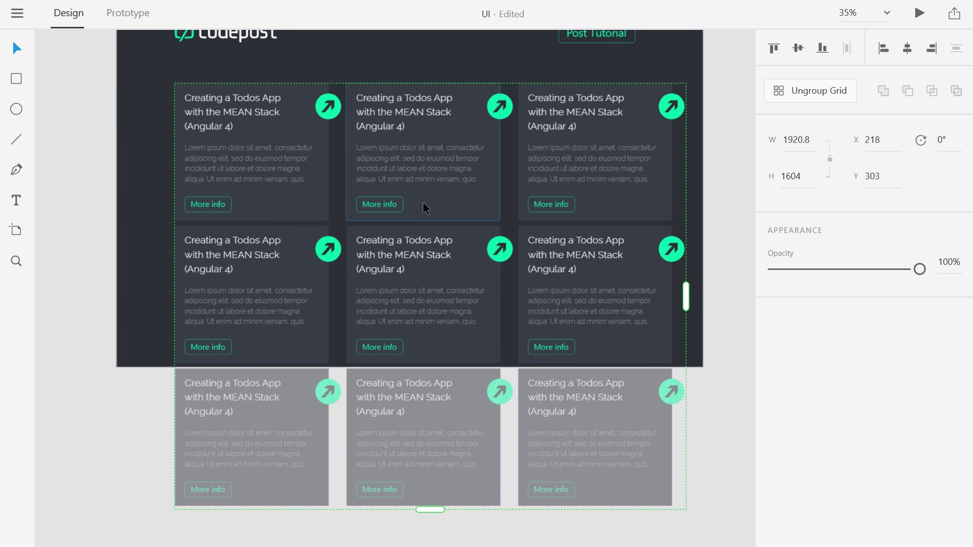
mouse_move(410, 220)
left_click_drag(355, 221, 359, 231)
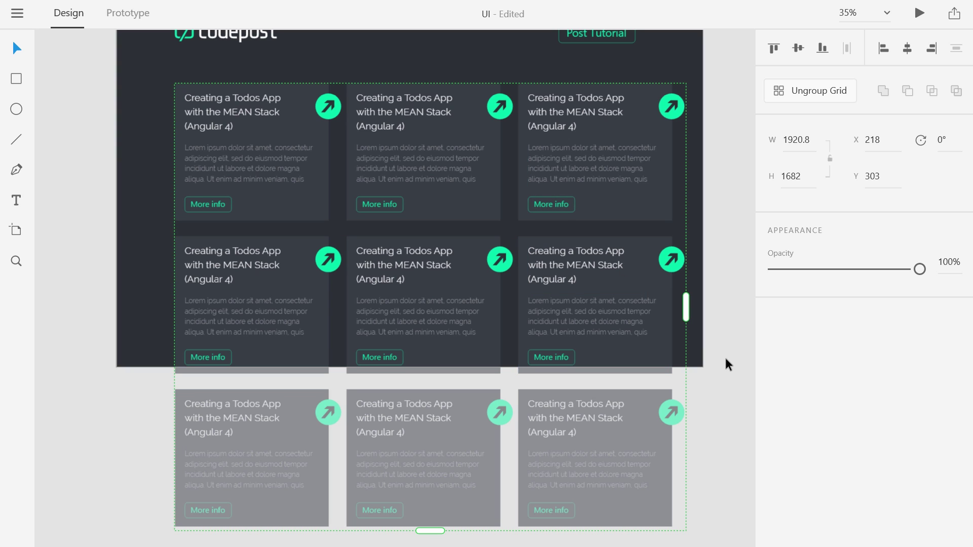
Ungroup the repeat grid and scale all nine cards down proportionally to about 575.89 × 475.6 each
left_click(818, 90)
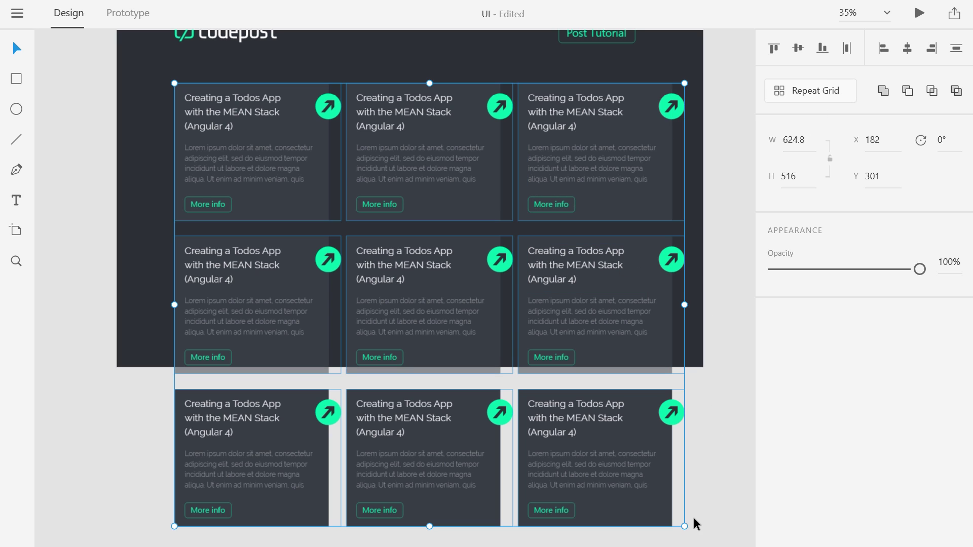
left_click_drag(682, 525, 643, 506)
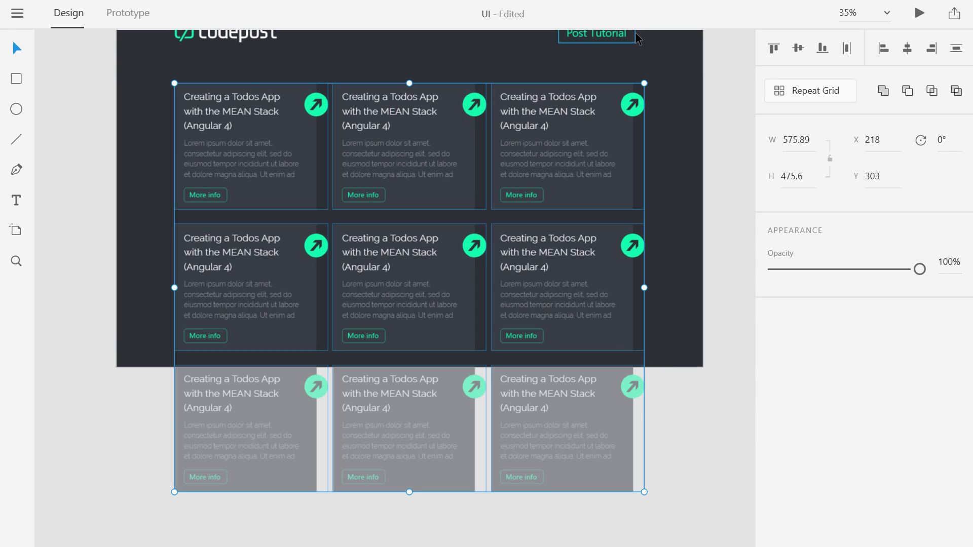
left_click(150, 128)
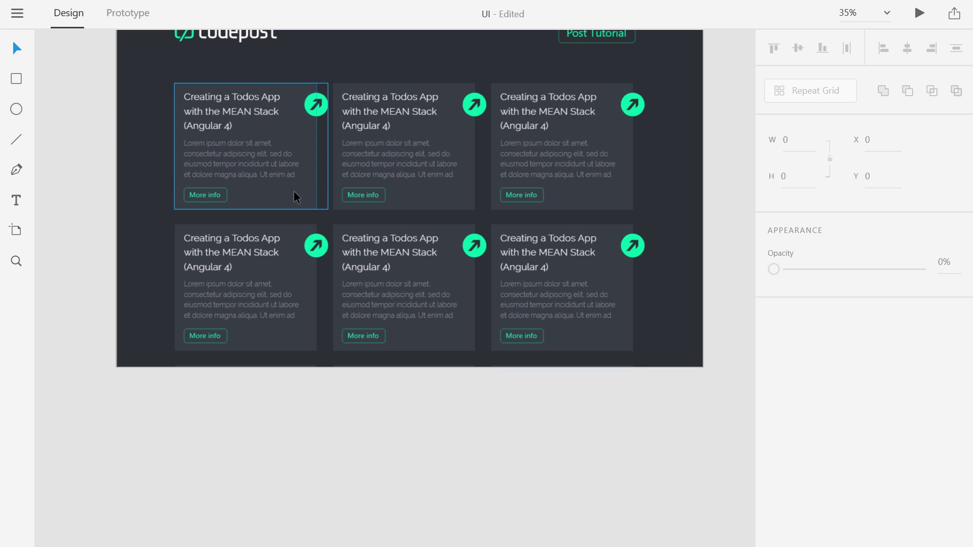
Select the Web 1920 – 1 artboard and extend its bottom edge to a height of about 1568
scroll(293, 190, "up", 3)
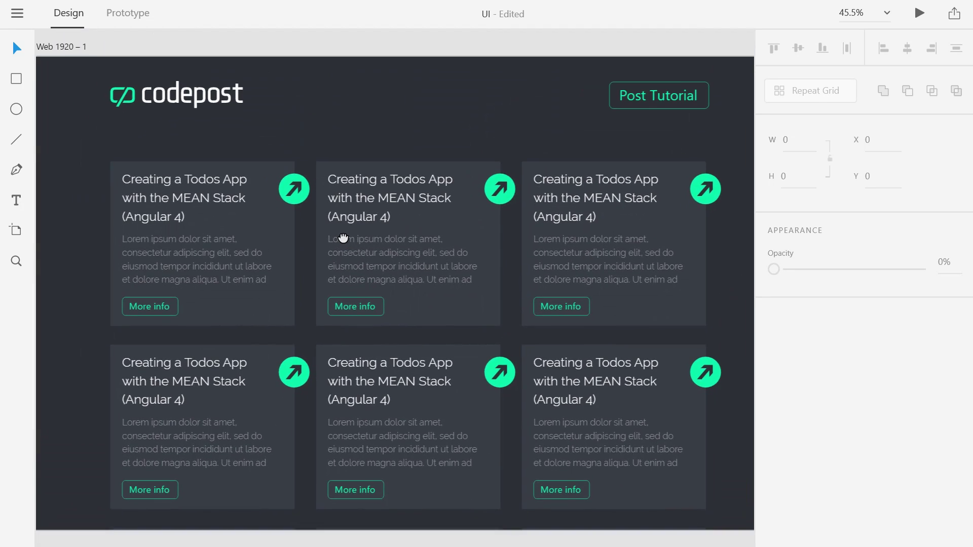
scroll(464, 227, "down", 3)
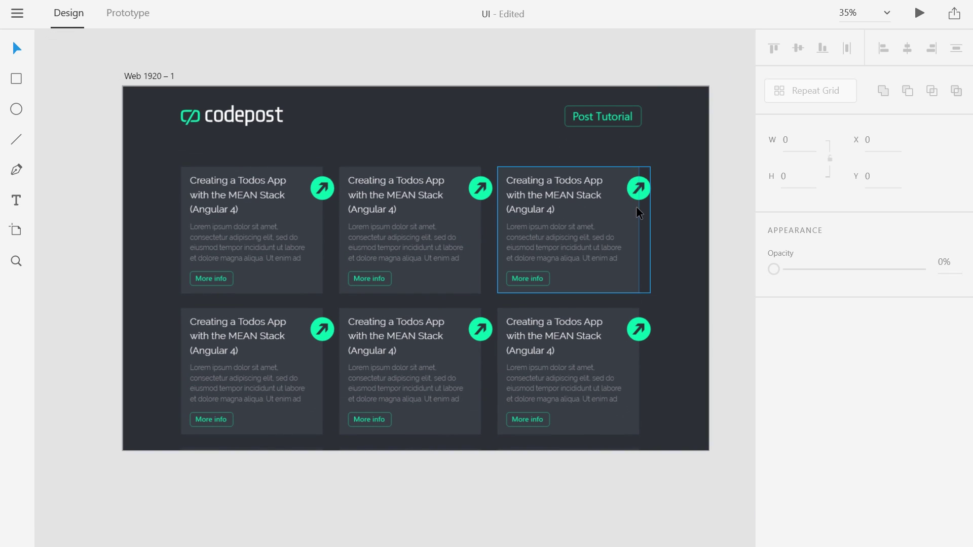
left_click(165, 76)
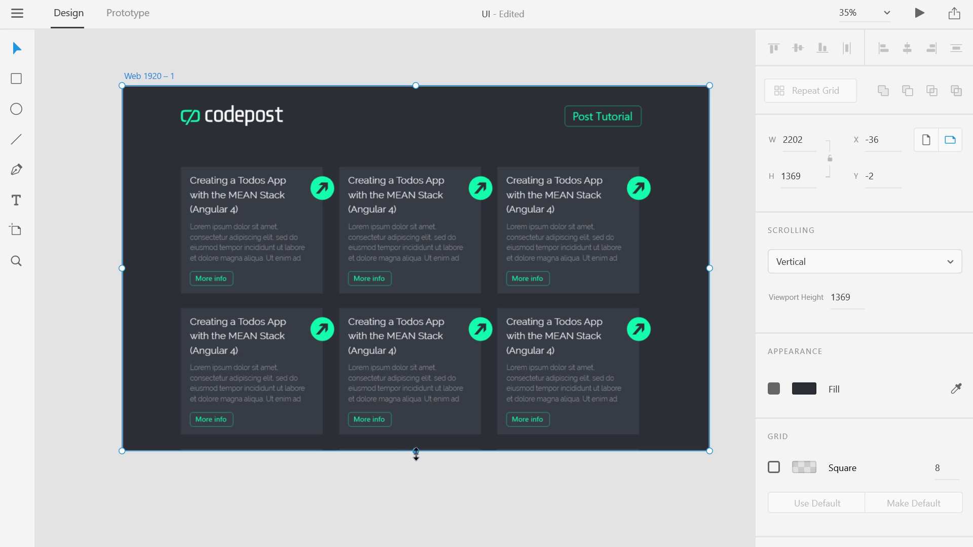
left_click_drag(416, 451, 417, 503)
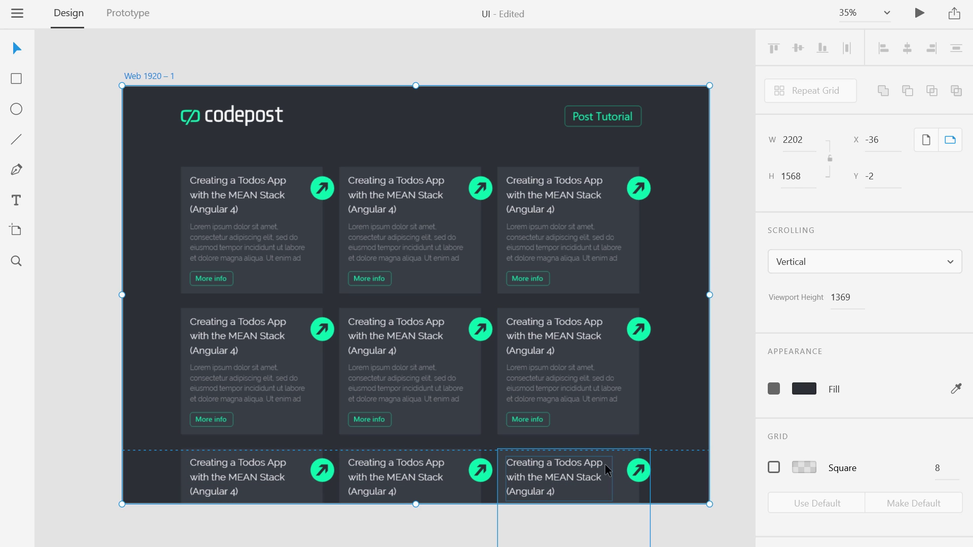
Delete the middle and last tutorial cards in the third row, keeping only its first card
left_click(448, 463)
key("Delete")
left_click(558, 460)
key("Delete")
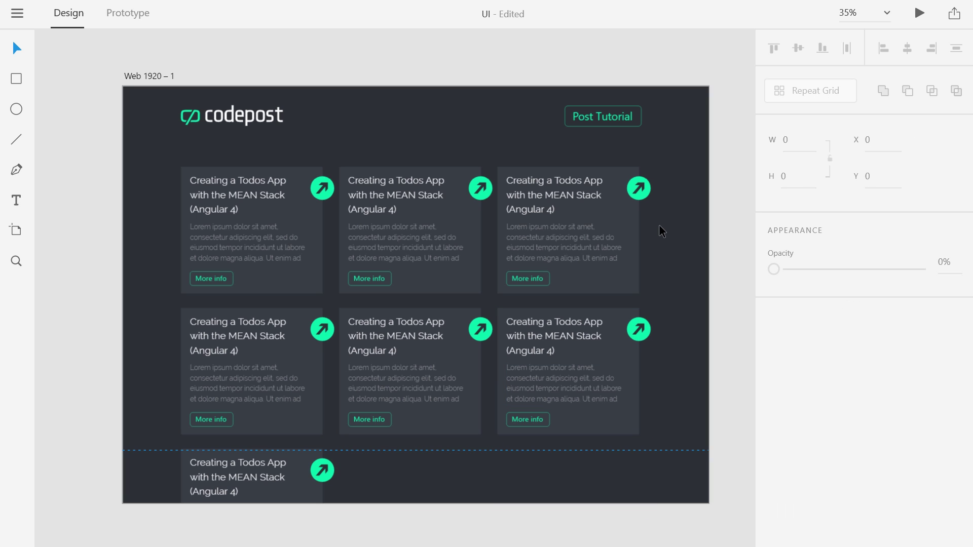
scroll(664, 260, "up", 1)
scroll(665, 260, "down", 1)
Select the Web 1920 – 1 artboard and copy its height value
left_click(140, 78)
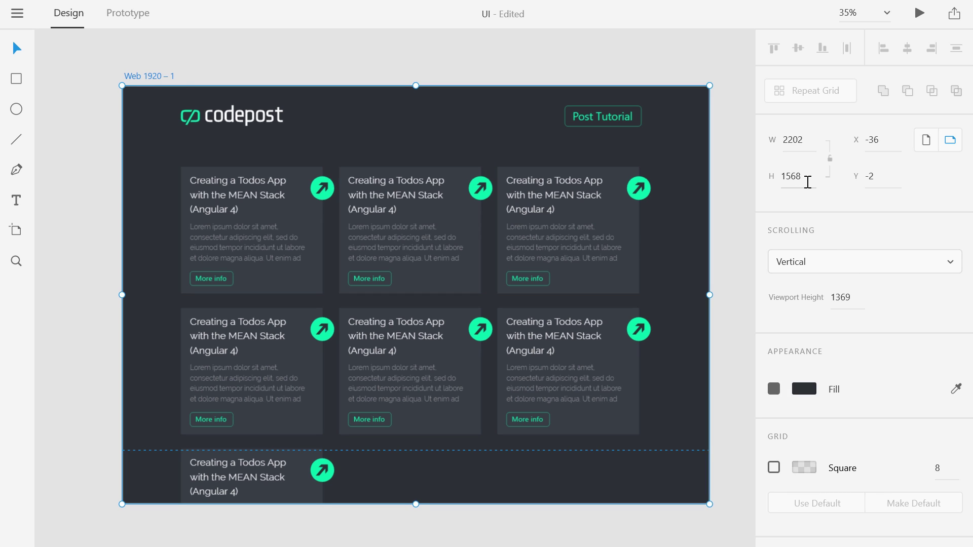
left_click_drag(807, 183, 736, 185)
key("ctrl+c")
left_click_drag(856, 299, 784, 300)
key("ctrl+v")
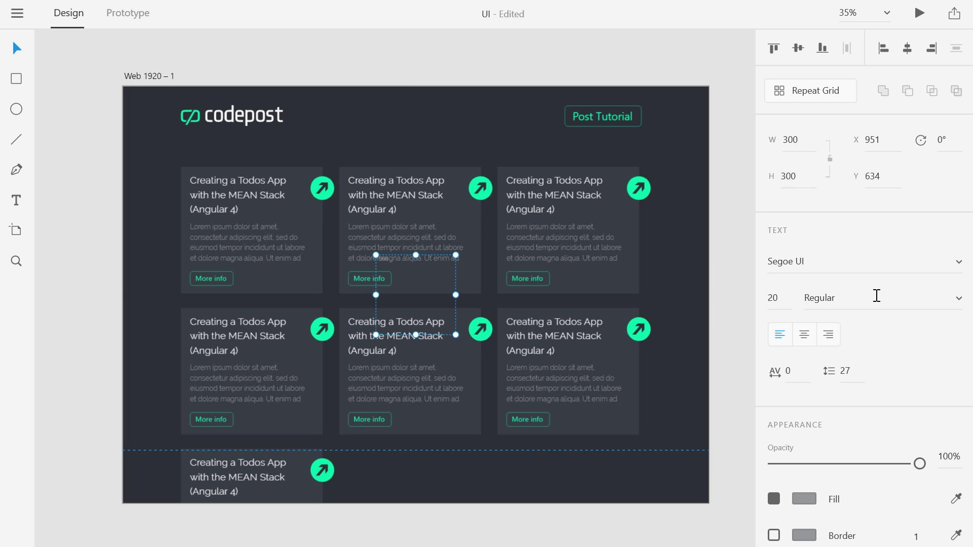
key("ctrl+z")
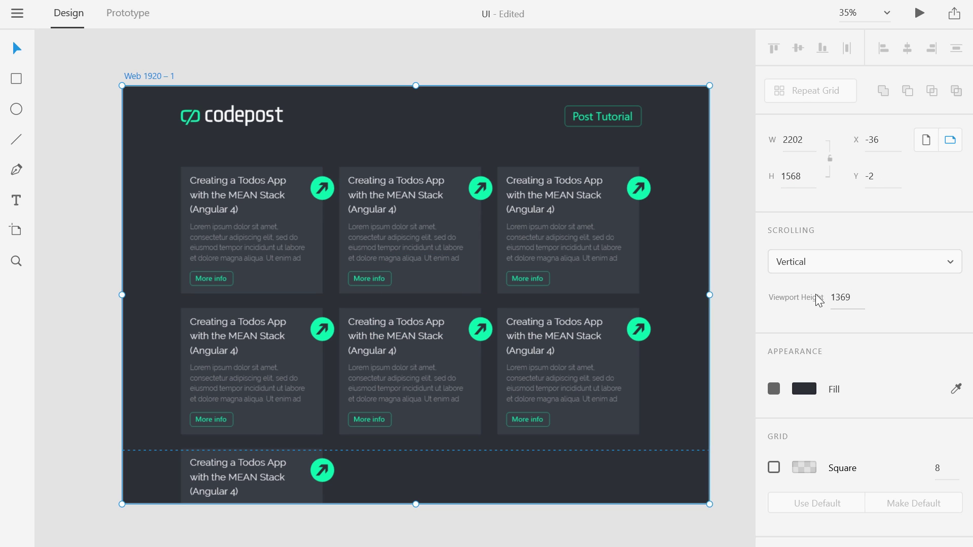
Set the artboard's scrolling viewport height to the copied value of 1568
double_click(851, 299)
key("ctrl+v")
Preview the codepost homepage, resize the preview window to check the whole card layout, and close it
left_click(920, 14)
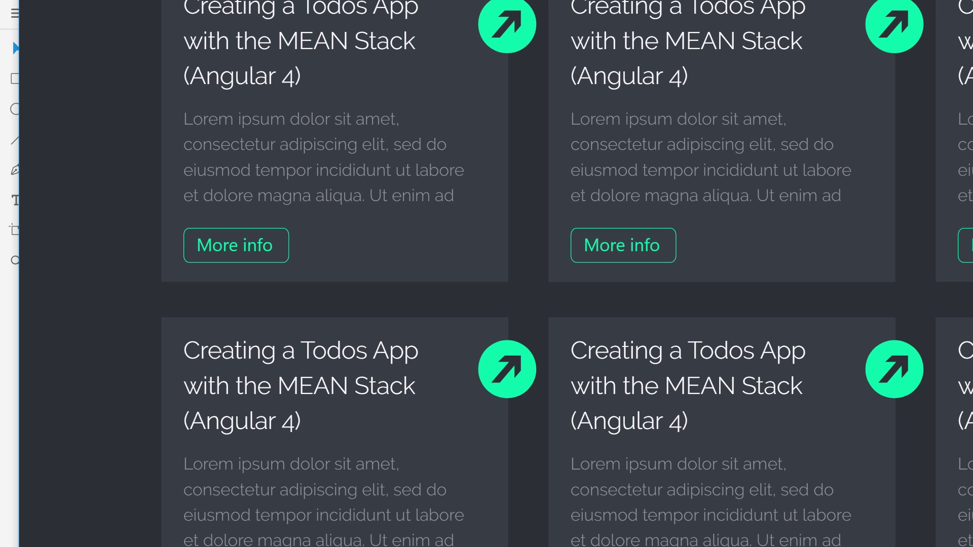
left_click_drag(20, 3, 203, 0)
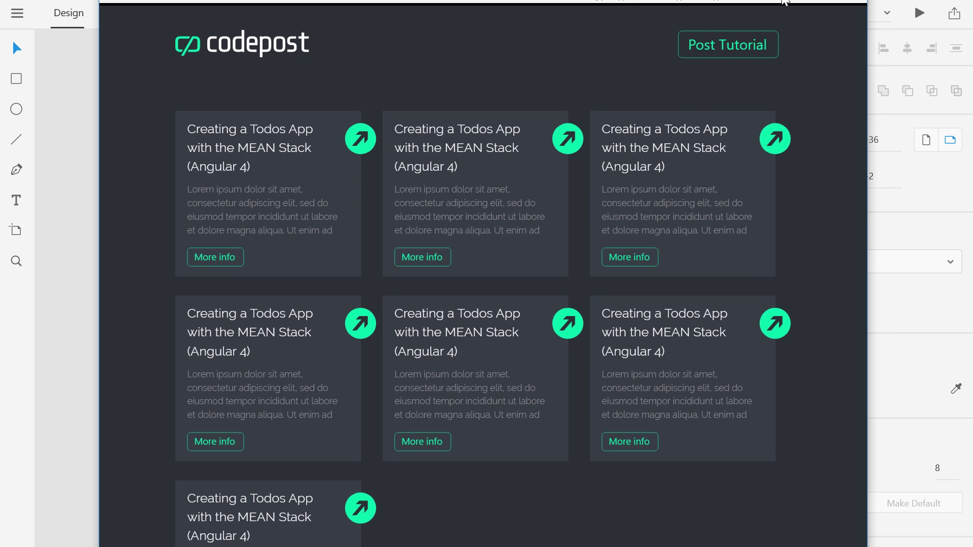
left_click(857, 1)
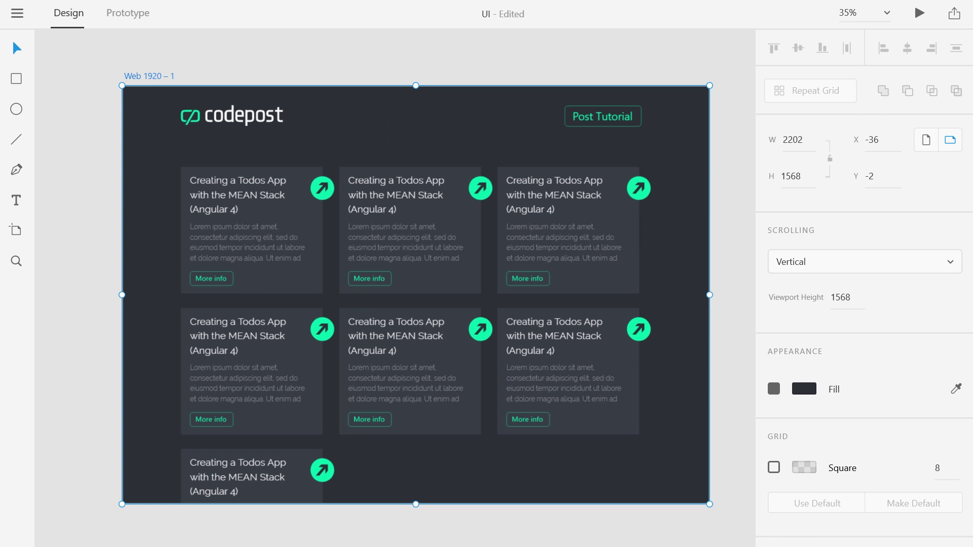